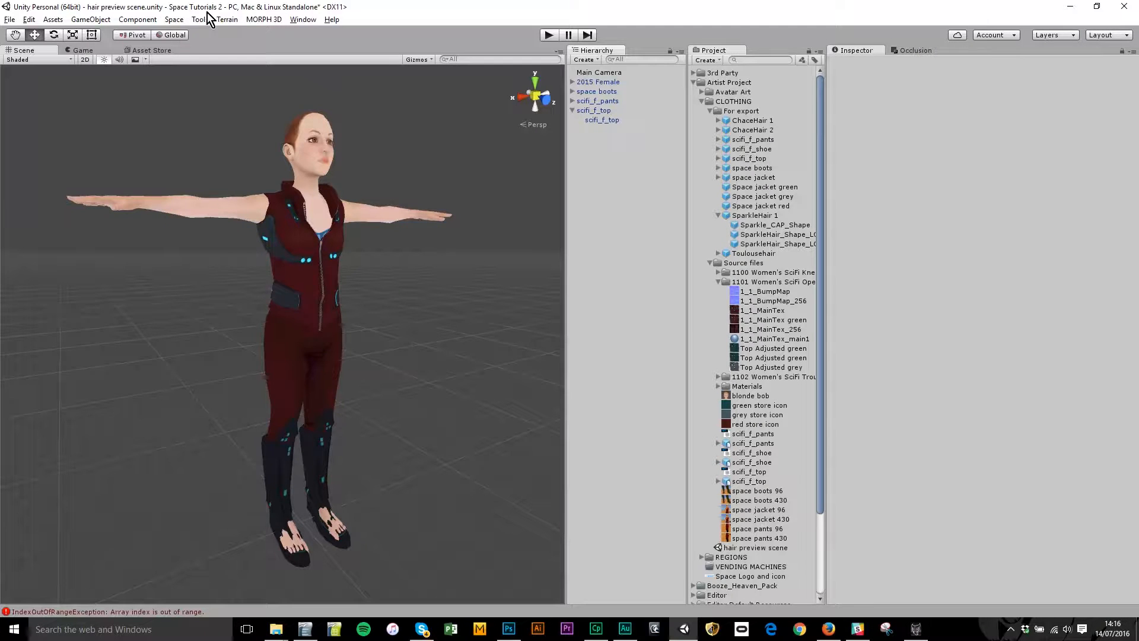
pyautogui.click(173, 21)
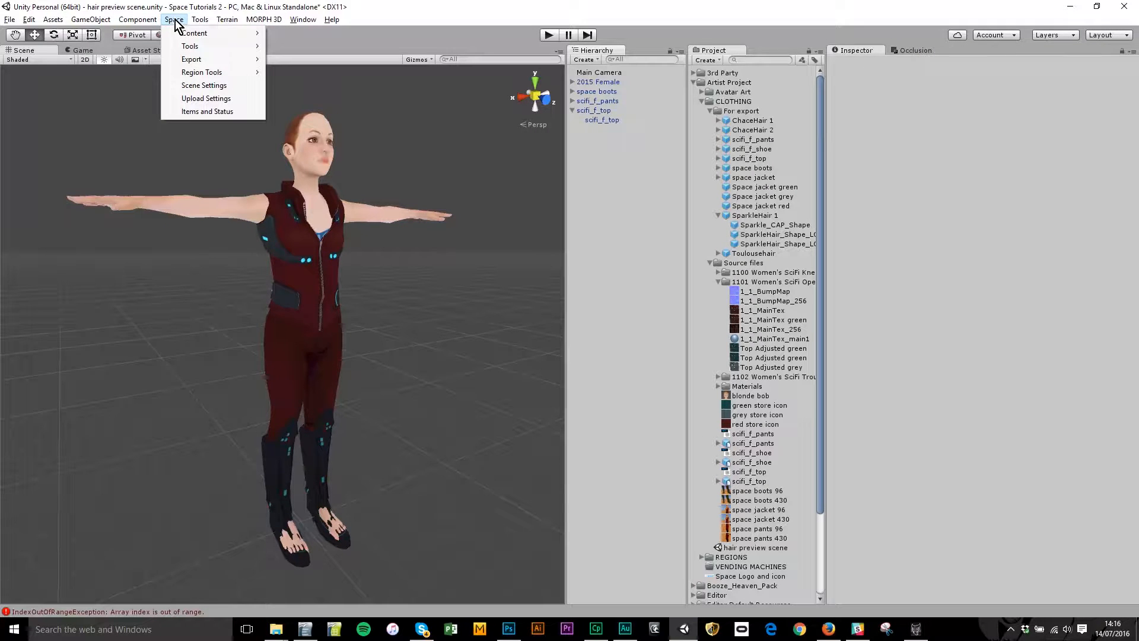
pyautogui.click(174, 21)
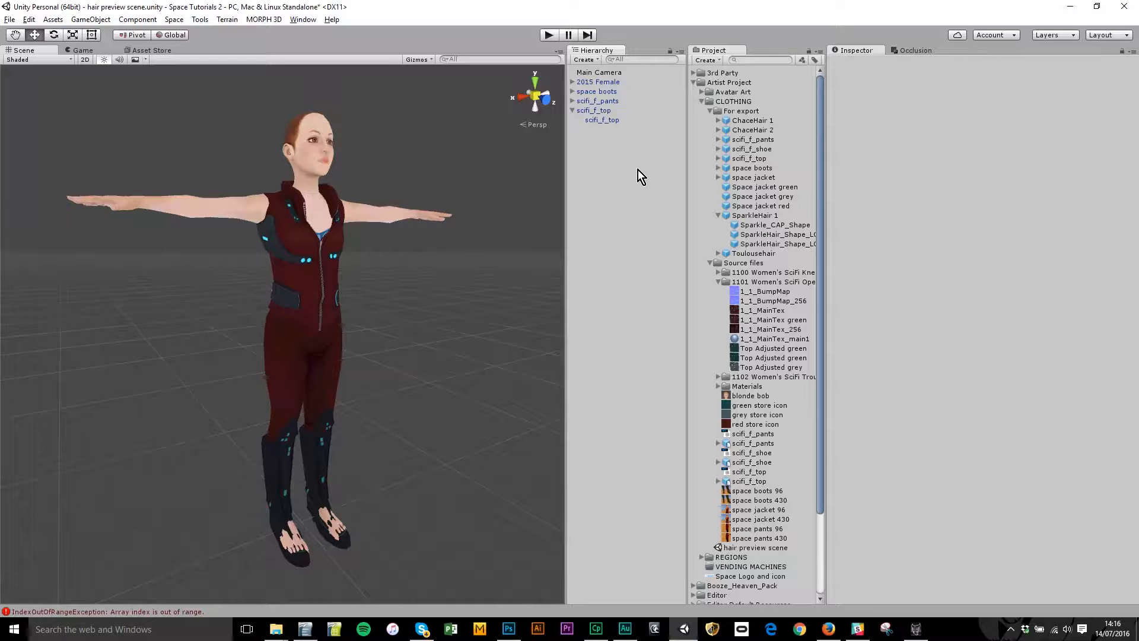
pyautogui.click(606, 91)
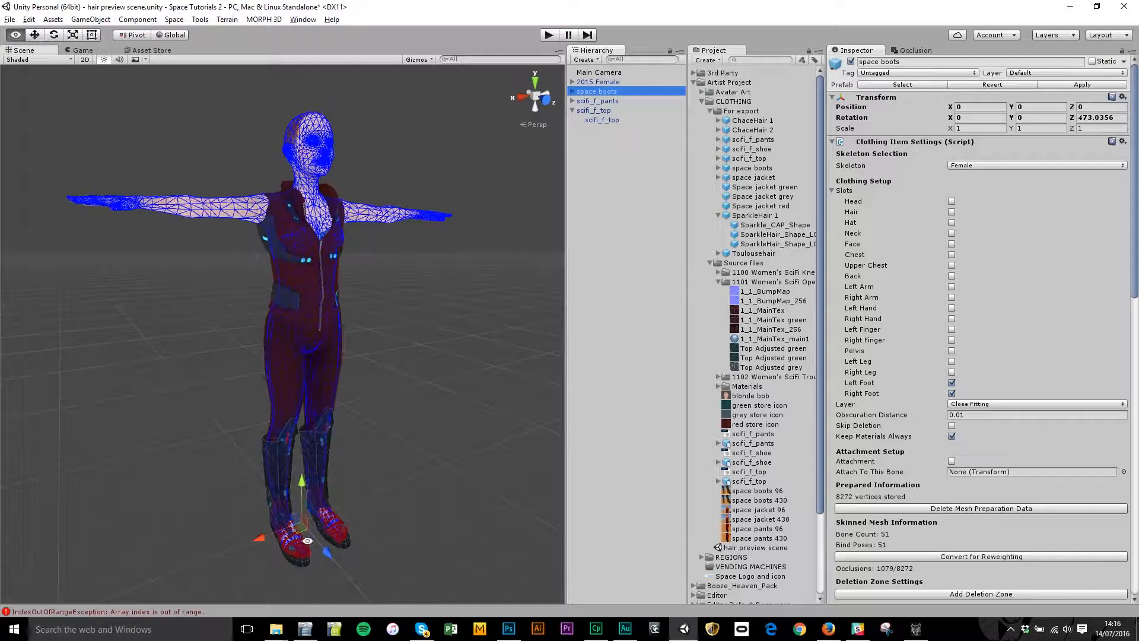
pyautogui.keyDown('alt'); pyautogui.moveTo(309, 541); pyautogui.dragTo(507, 479); pyautogui.keyUp('alt')
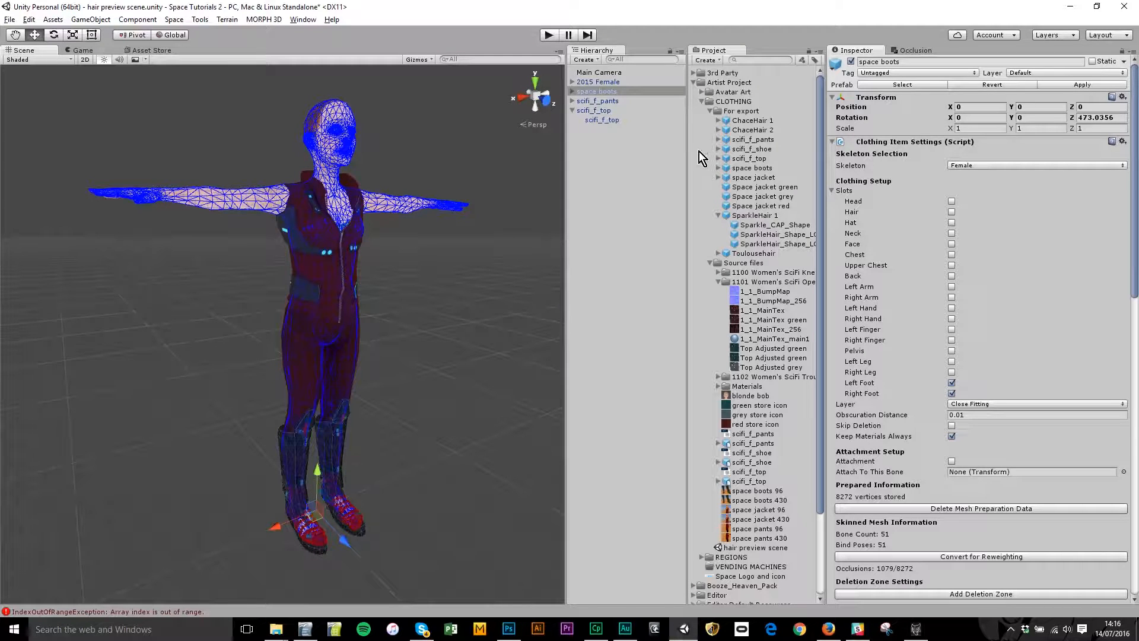
# Add the Make Clothing or Attachment component to the parent scifi_f_top object.
pyautogui.click(600, 110)
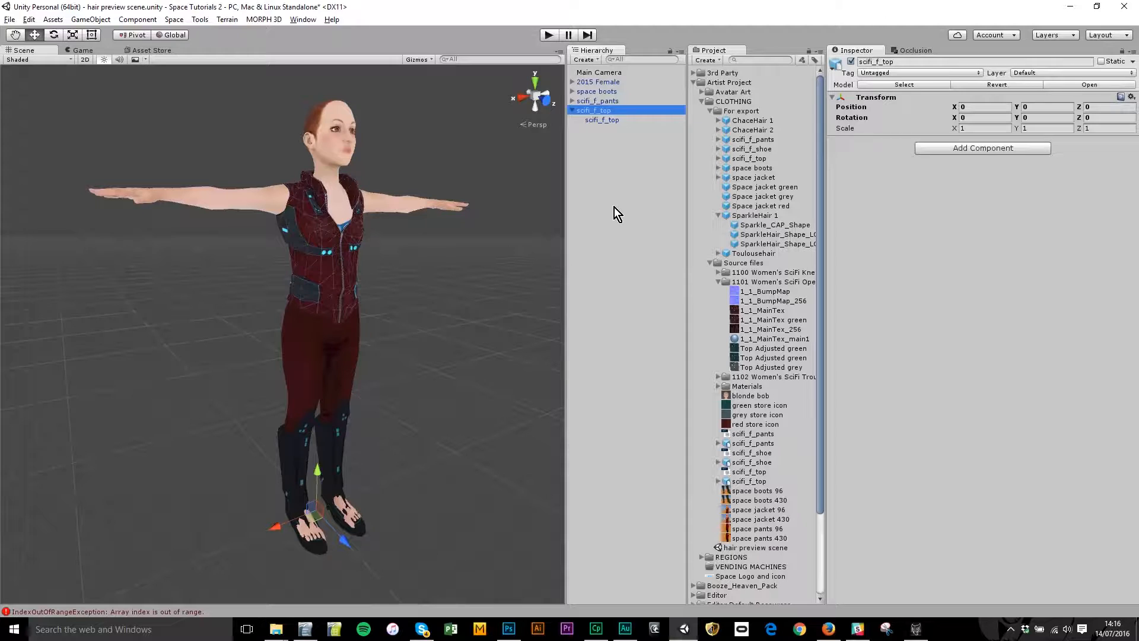
pyautogui.keyDown('alt'); pyautogui.moveTo(475, 244); pyautogui.dragTo(315, 300); pyautogui.keyUp('alt')
pyautogui.scroll(4, 344, 319)
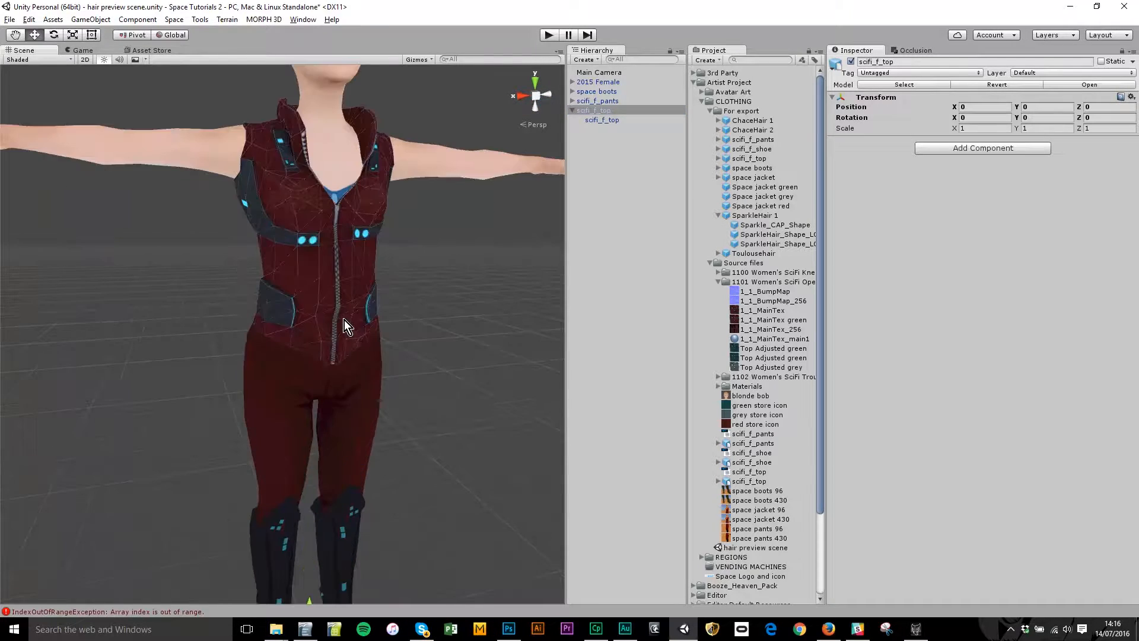
pyautogui.scroll(-3, 368, 315)
pyautogui.moveTo(368, 316); pyautogui.dragTo(314, 349, button='middle')
pyautogui.keyDown('alt'); pyautogui.moveTo(314, 349); pyautogui.dragTo(355, 346); pyautogui.keyUp('alt')
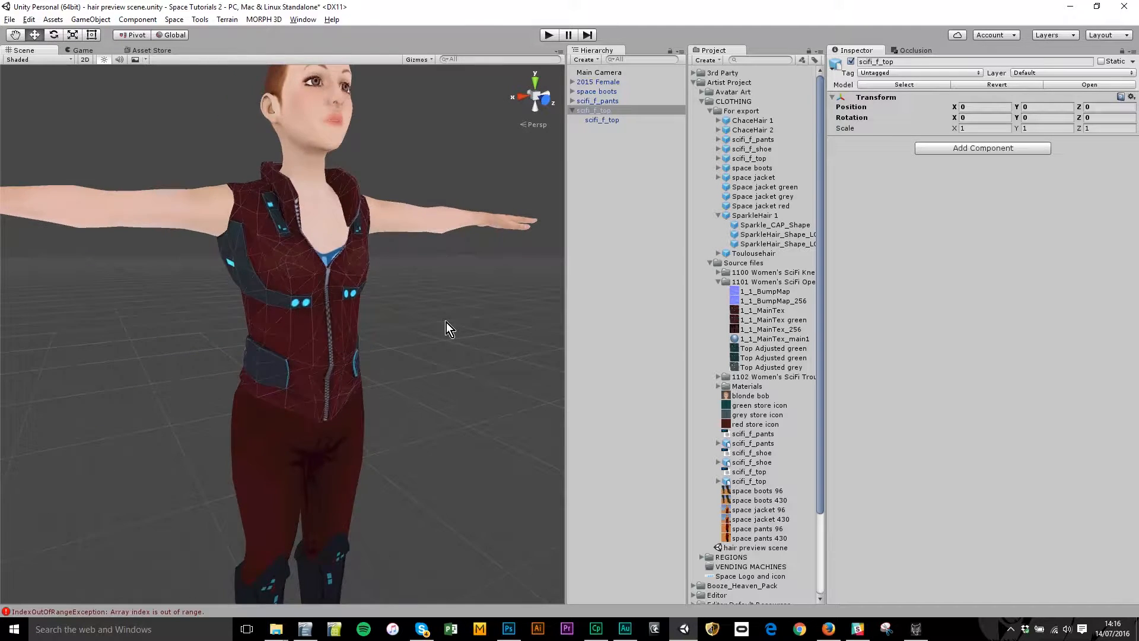
pyautogui.scroll(-4, 443, 322)
pyautogui.scroll(3, 444, 321)
pyautogui.click(988, 151)
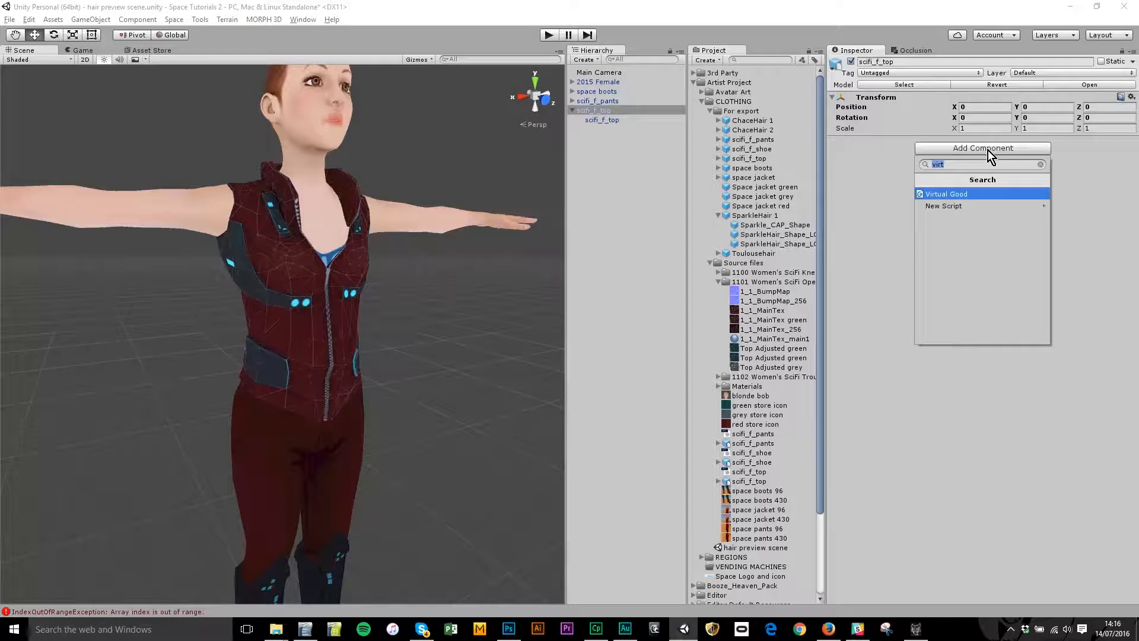
pyautogui.write('clothing')
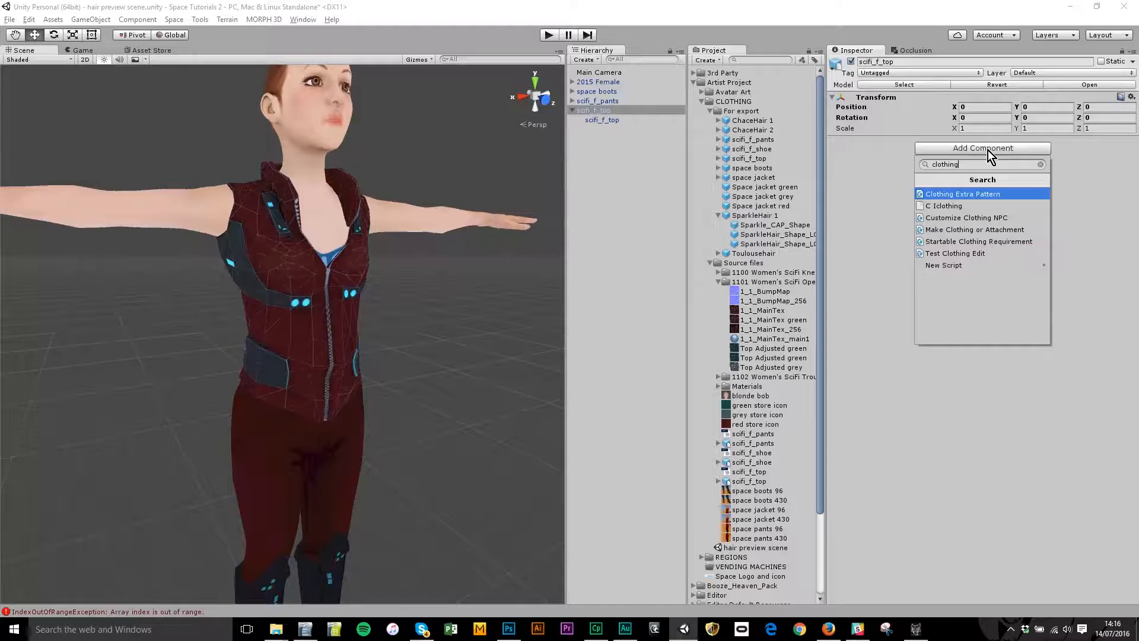
pyautogui.click(977, 230)
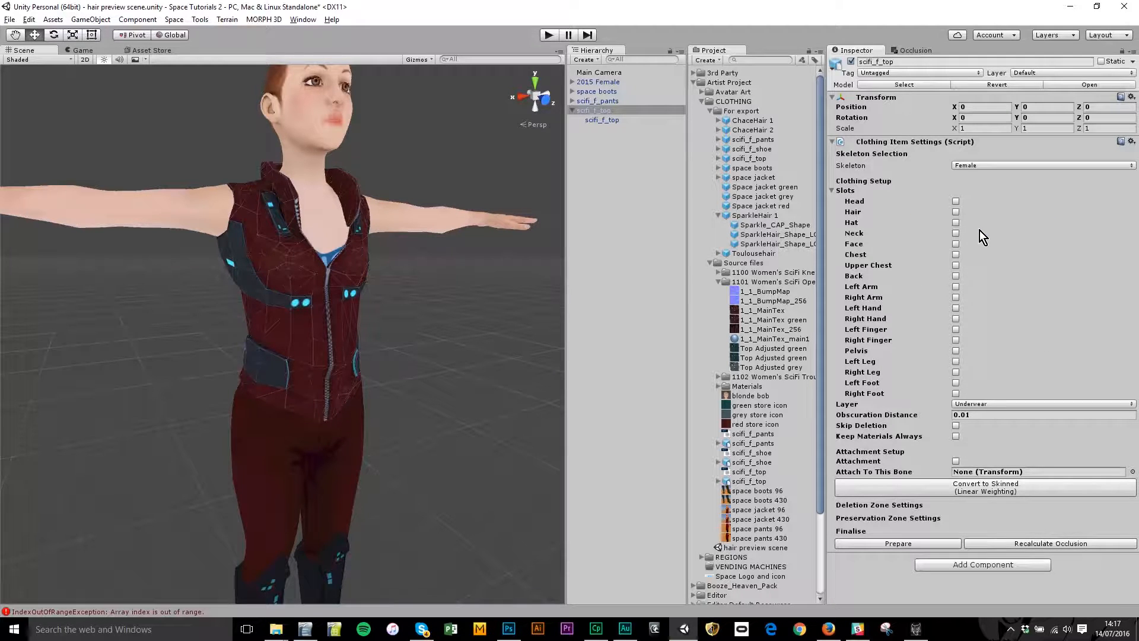
# Assign the top to the Chest and Upper Chest slots and rename the parent object to Space Top.
pyautogui.click(957, 257)
pyautogui.click(952, 265)
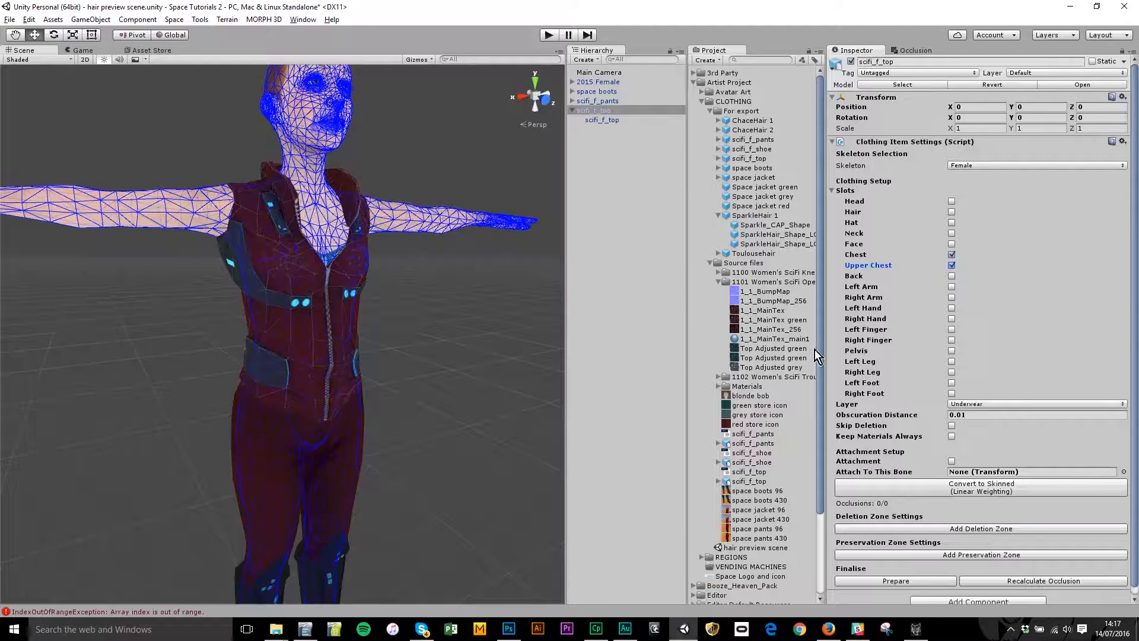
pyautogui.click(587, 111)
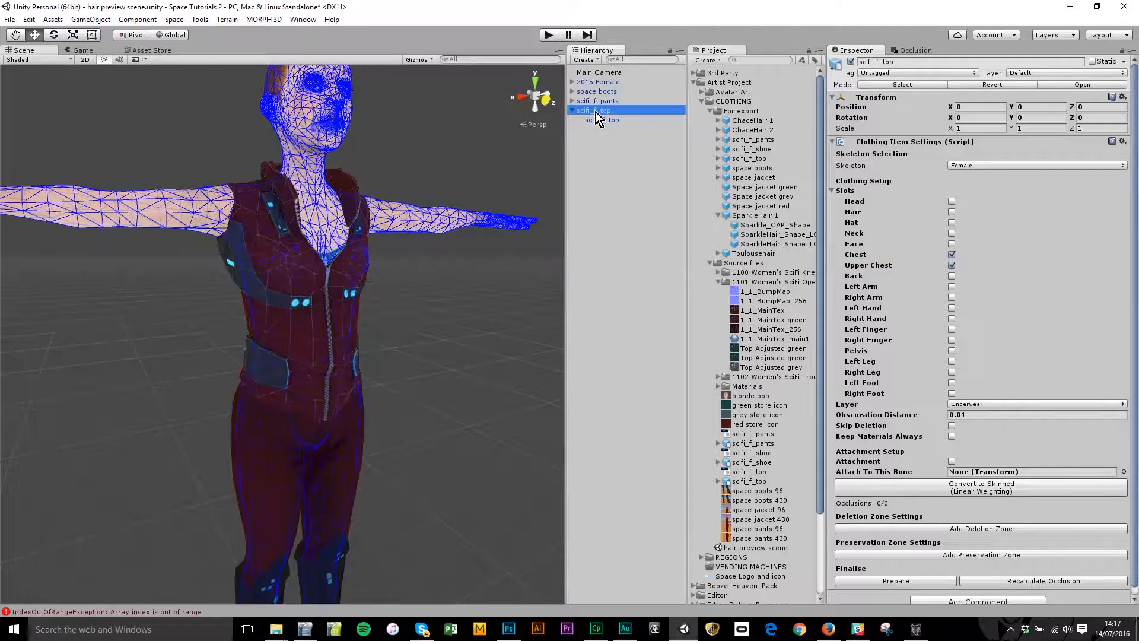
pyautogui.write('Space')
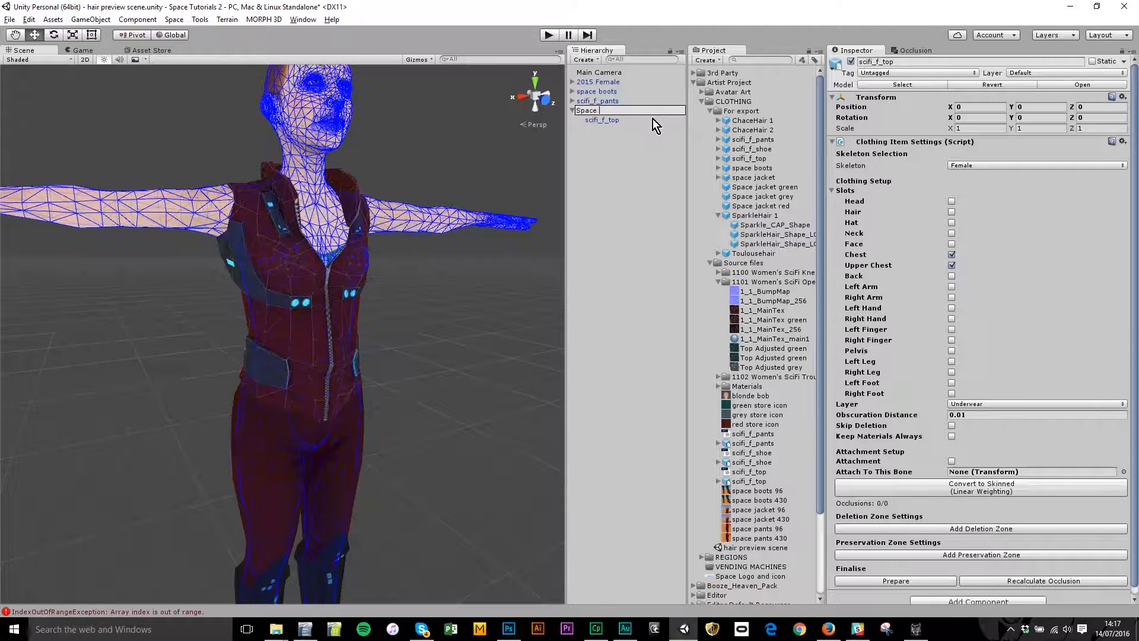
pyautogui.write(' Top')
pyautogui.press('Return')
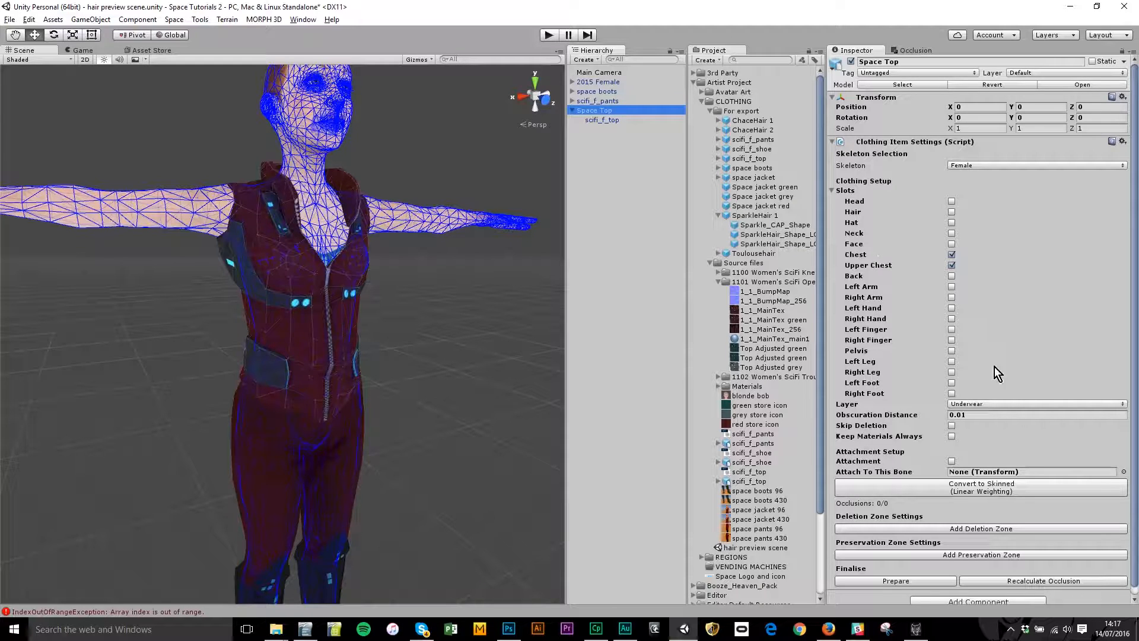
# Convert Space Top to a skinned mesh with linear weighting, proceeding past the alignment check, and prepare its mesh data.
pyautogui.scroll(-1, 899, 492)
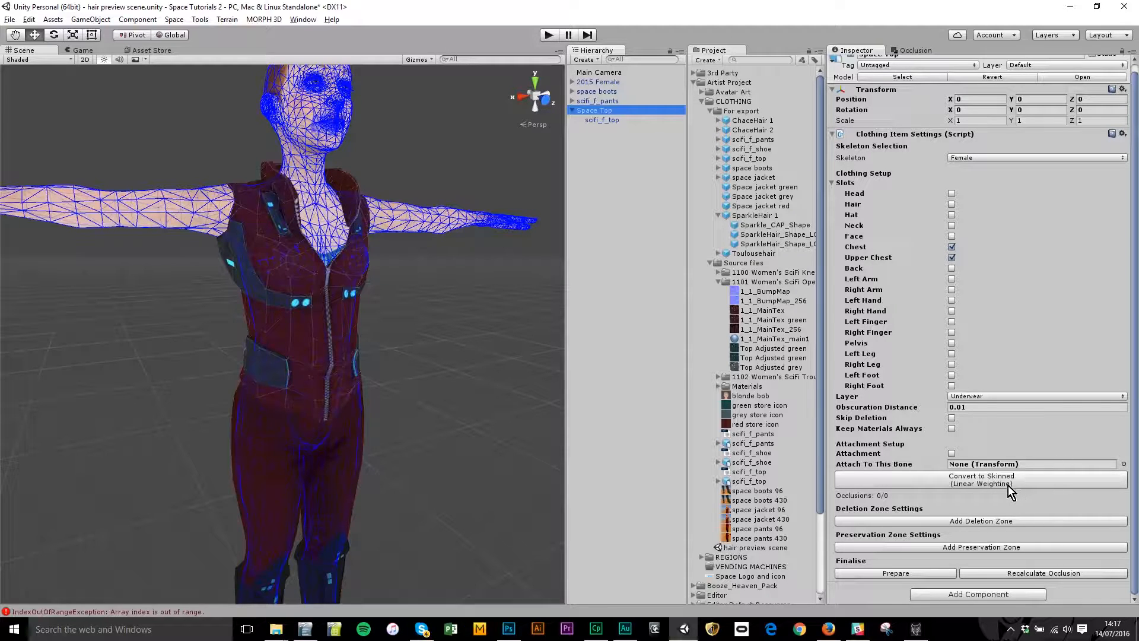
pyautogui.click(932, 482)
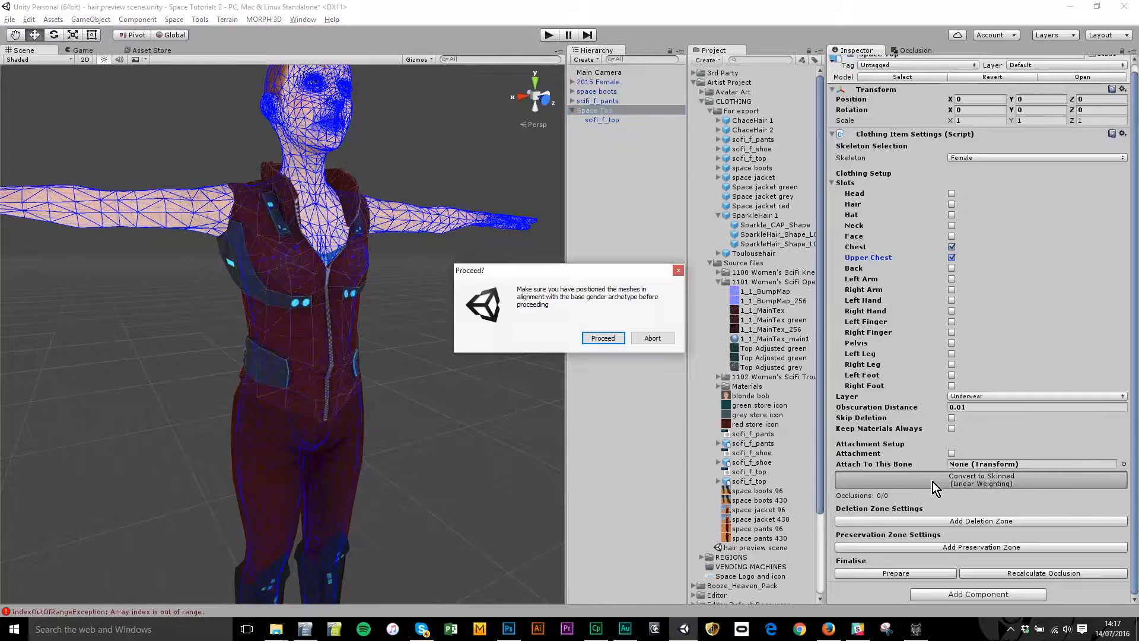
pyautogui.click(593, 339)
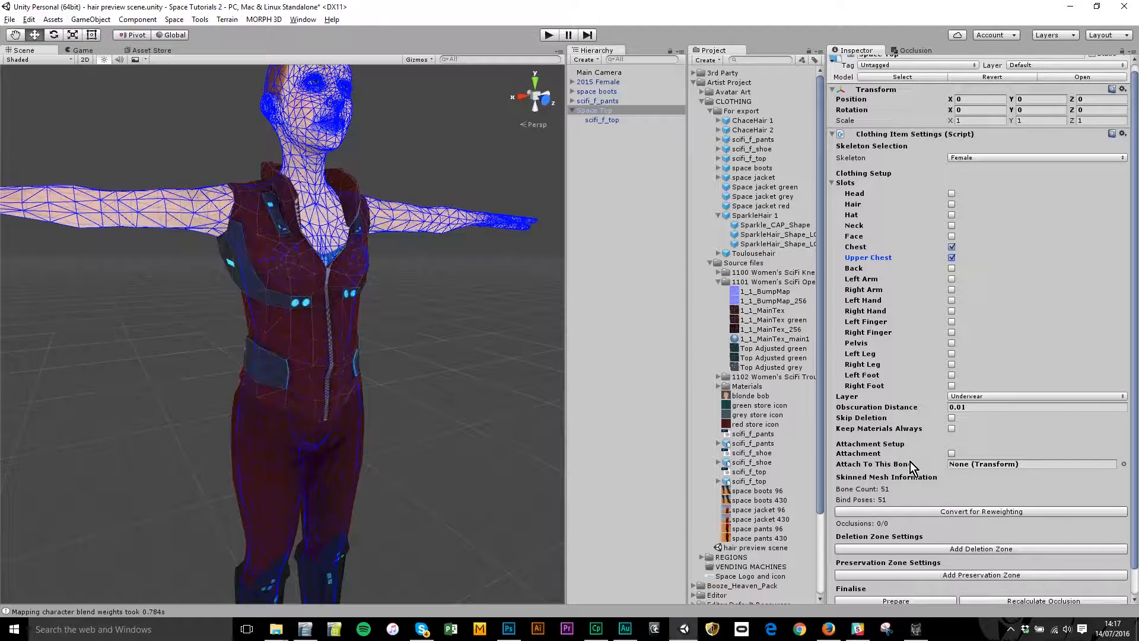
pyautogui.scroll(-1, 912, 463)
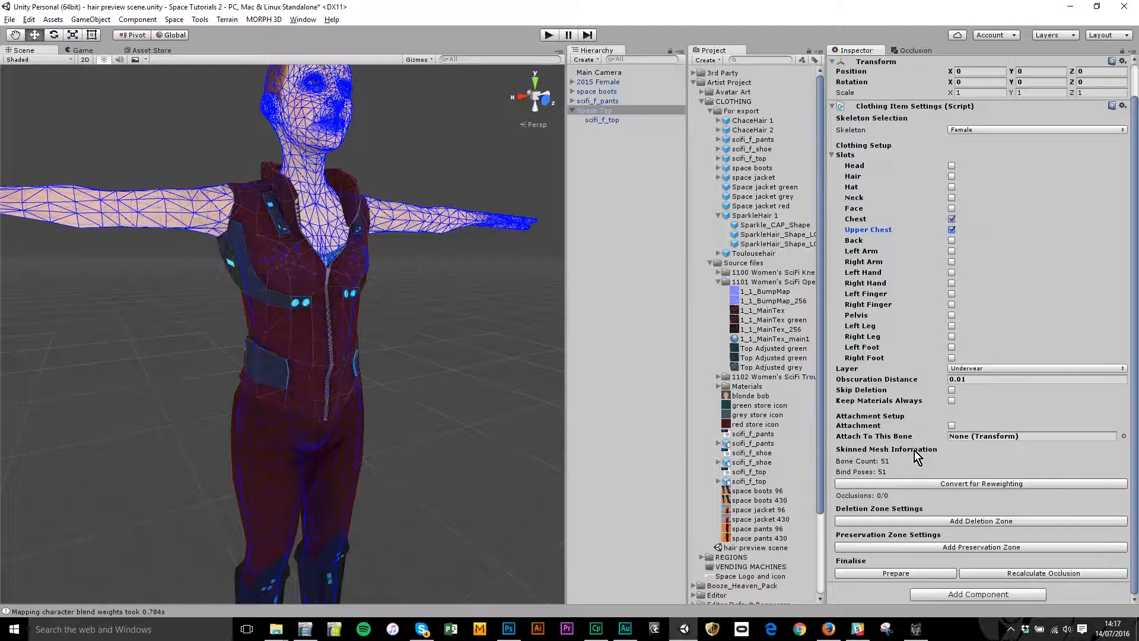
pyautogui.click(896, 573)
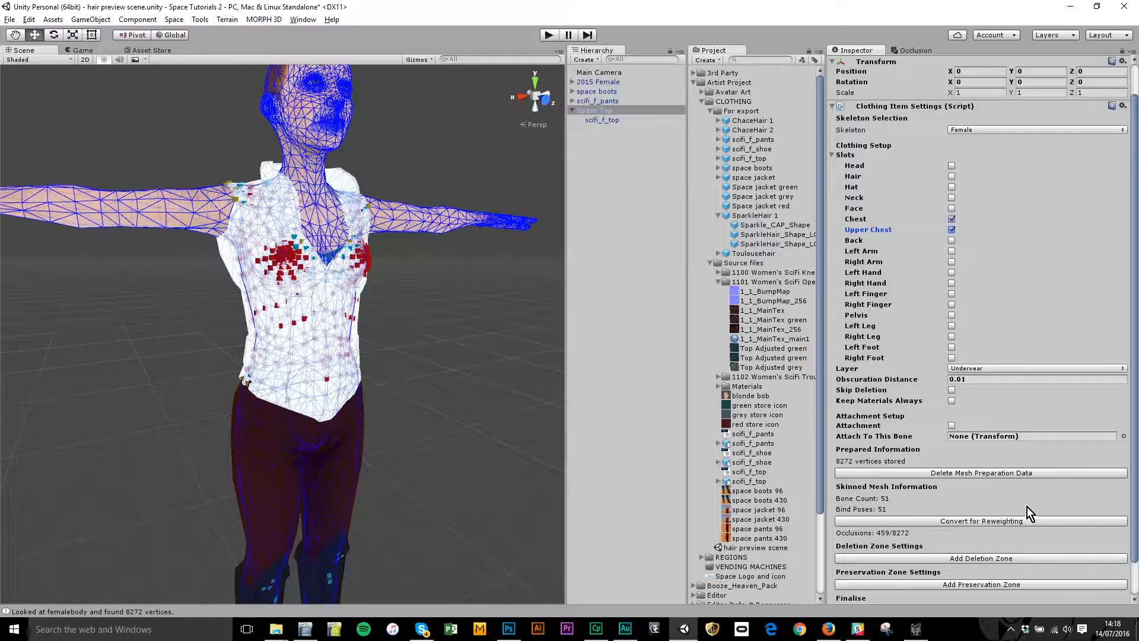
# Examine the coloured occlusion markers on the prepared top around the shoulders, chest, waist and neckline.
pyautogui.press('alt')
pyautogui.keyDown('alt'); pyautogui.moveTo(273, 256); pyautogui.dragTo(376, 350); pyautogui.keyUp('alt')
pyautogui.scroll(4, 376, 350)
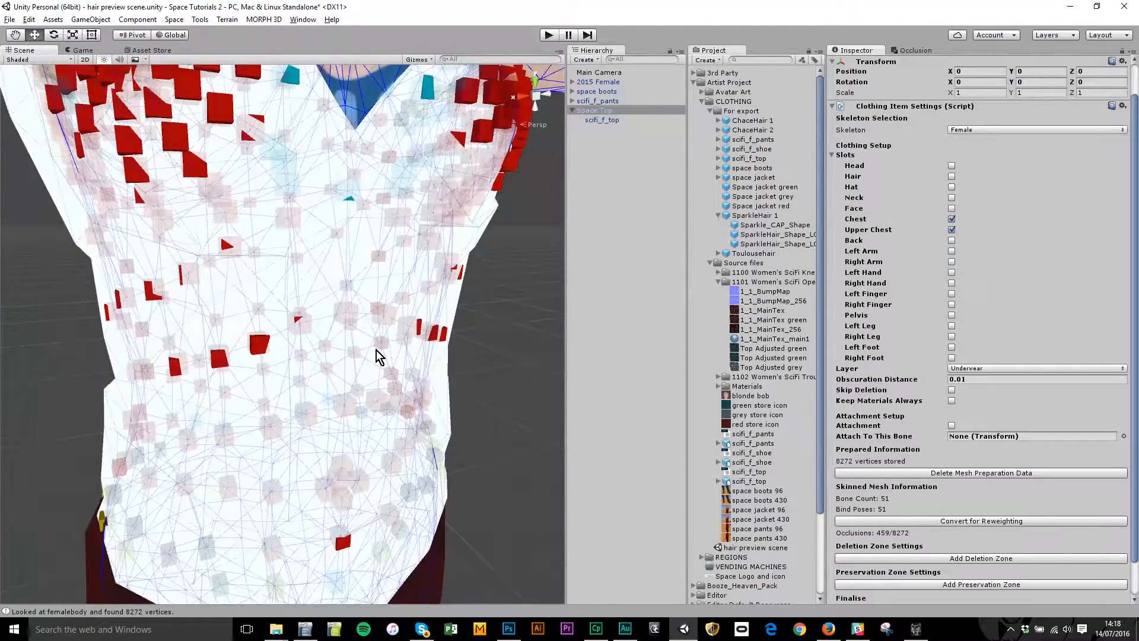
pyautogui.scroll(-3, 376, 350)
pyautogui.press('q')
pyautogui.moveTo(276, 274); pyautogui.dragTo(278, 317)
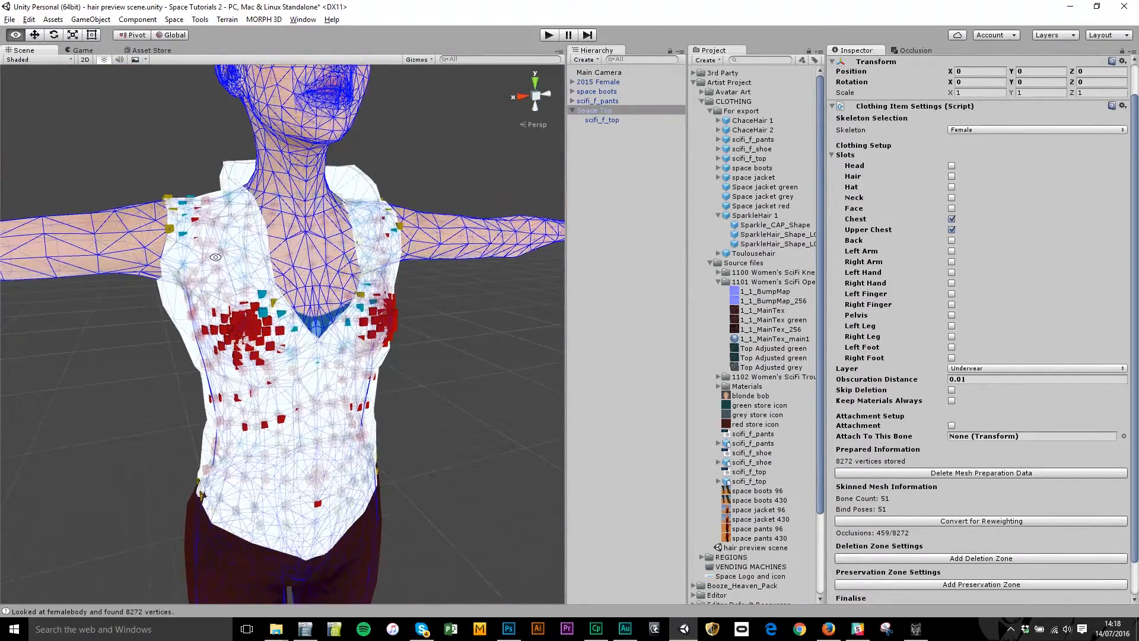
pyautogui.keyDown('alt'); pyautogui.moveTo(216, 256); pyautogui.dragTo(244, 251); pyautogui.keyUp('alt')
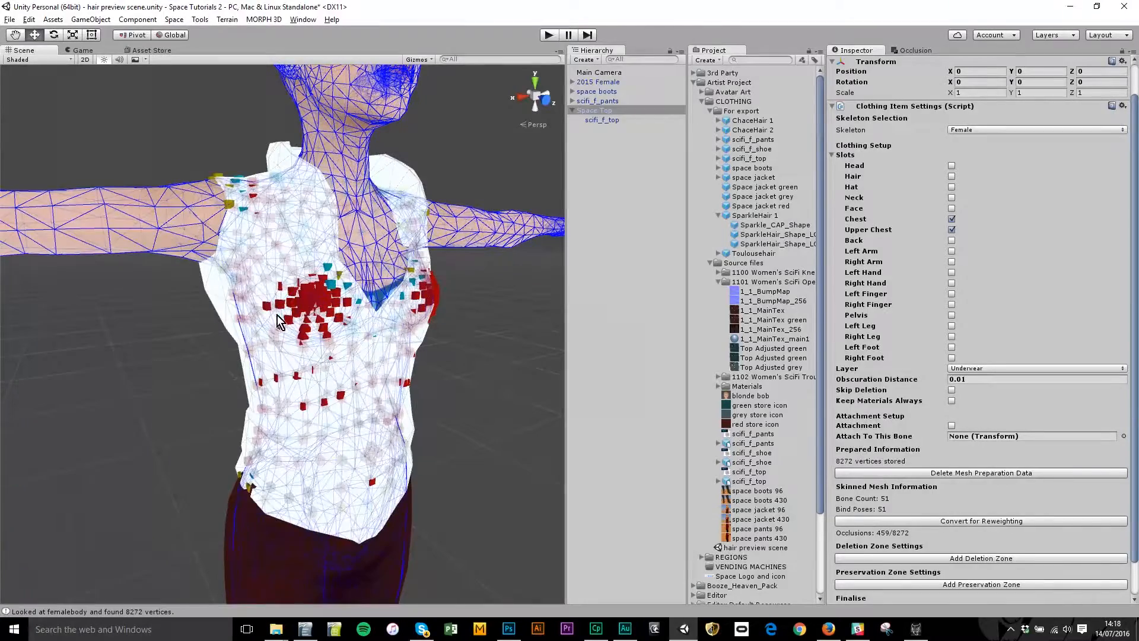
pyautogui.keyDown('alt'); pyautogui.moveTo(341, 383); pyautogui.dragTo(268, 269); pyautogui.keyUp('alt')
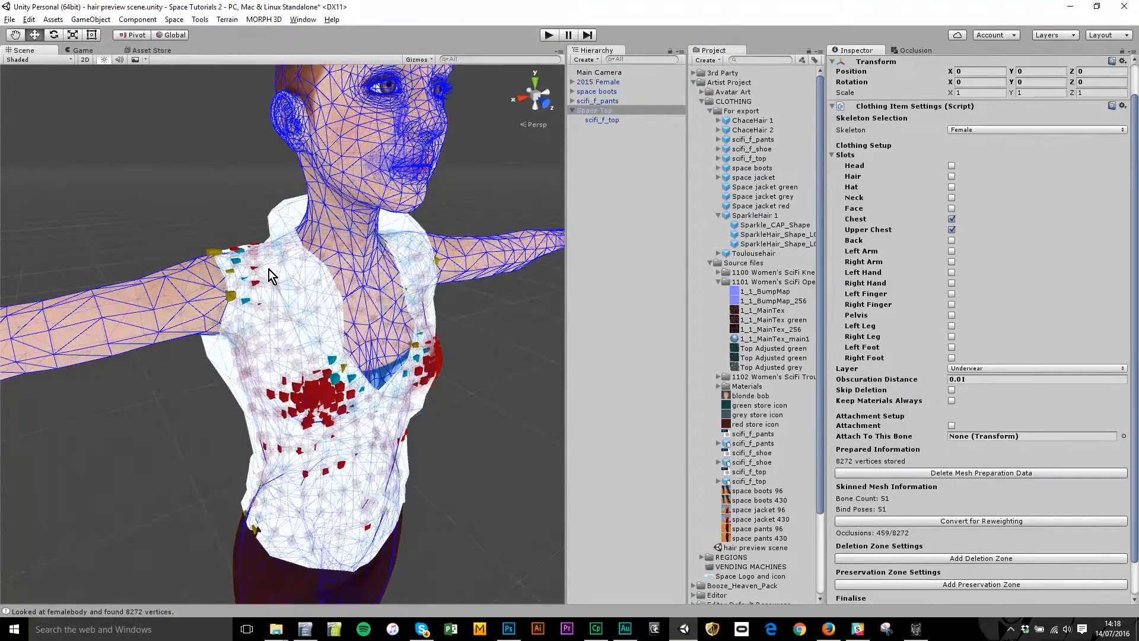
pyautogui.scroll(5, 268, 269)
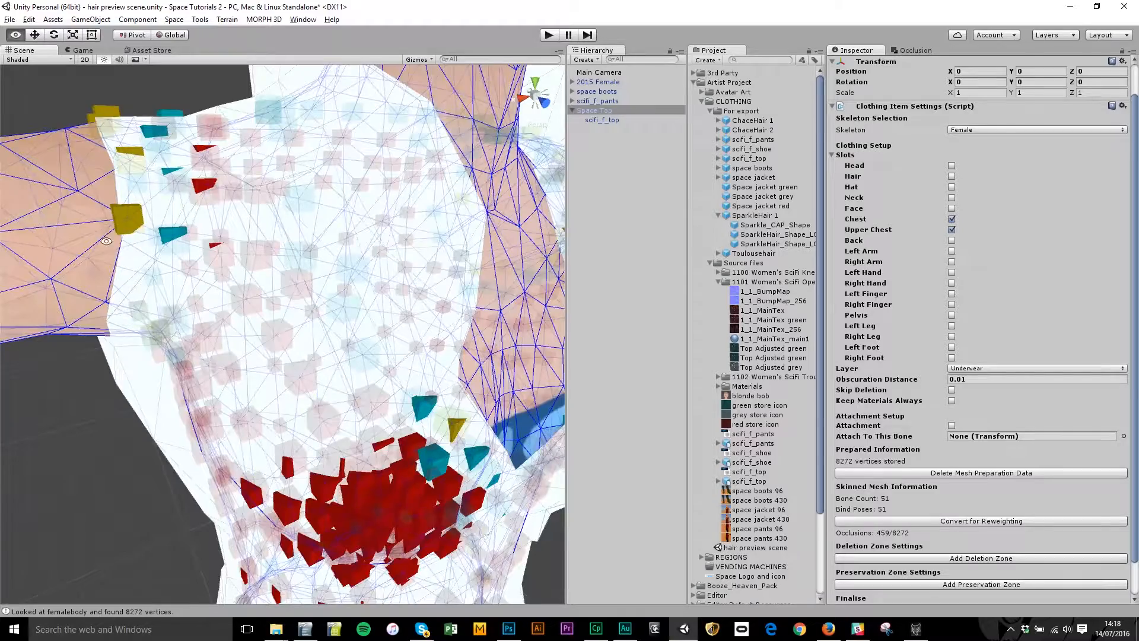
pyautogui.keyDown('alt'); pyautogui.moveTo(123, 242); pyautogui.dragTo(156, 267); pyautogui.keyUp('alt')
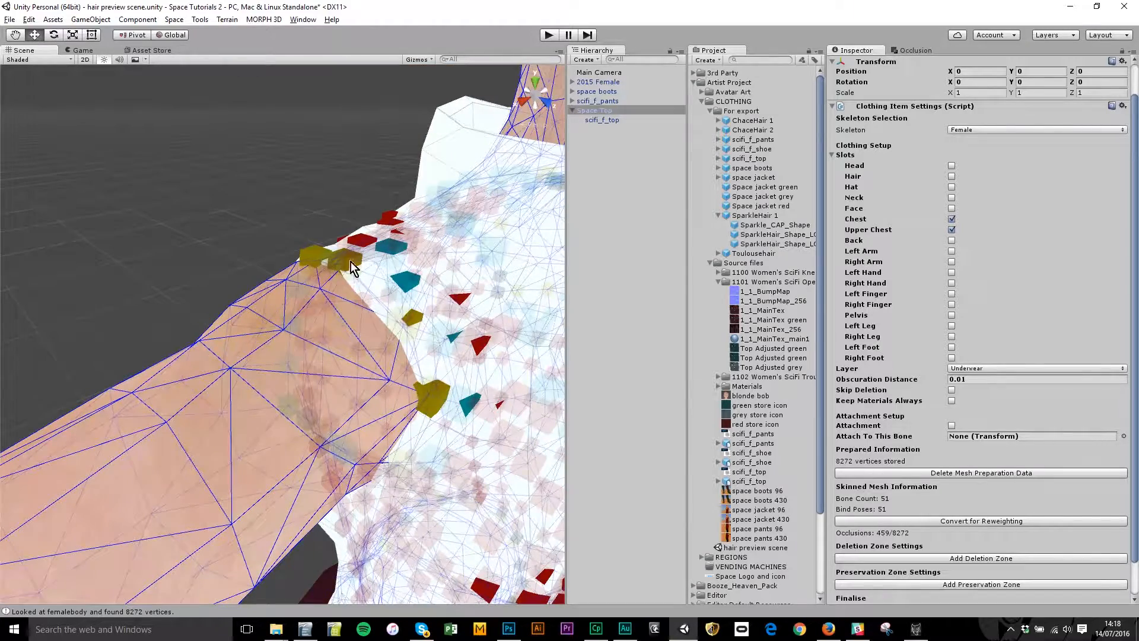
pyautogui.keyDown('alt'); pyautogui.moveTo(408, 340); pyautogui.dragTo(151, 347); pyautogui.keyUp('alt')
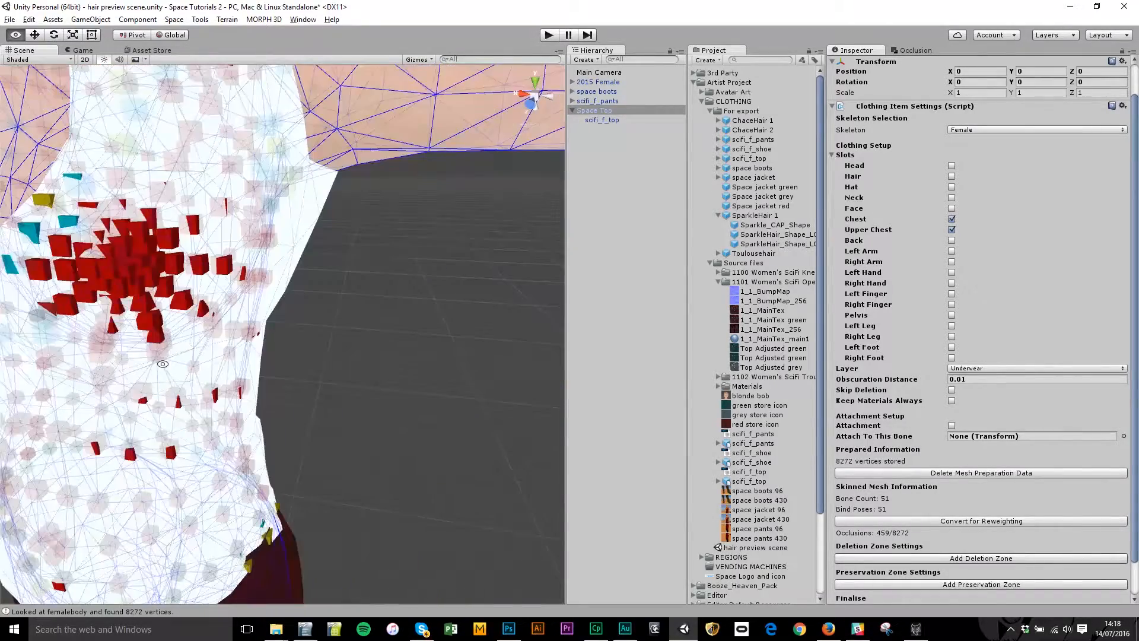
pyautogui.keyDown('alt'); pyautogui.moveTo(73, 294); pyautogui.dragTo(285, 404); pyautogui.keyUp('alt')
pyautogui.keyDown('alt'); pyautogui.moveTo(366, 344); pyautogui.dragTo(220, 350, button='middle'); pyautogui.keyUp('alt')
pyautogui.keyDown('alt'); pyautogui.moveTo(220, 350); pyautogui.dragTo(335, 357); pyautogui.keyUp('alt')
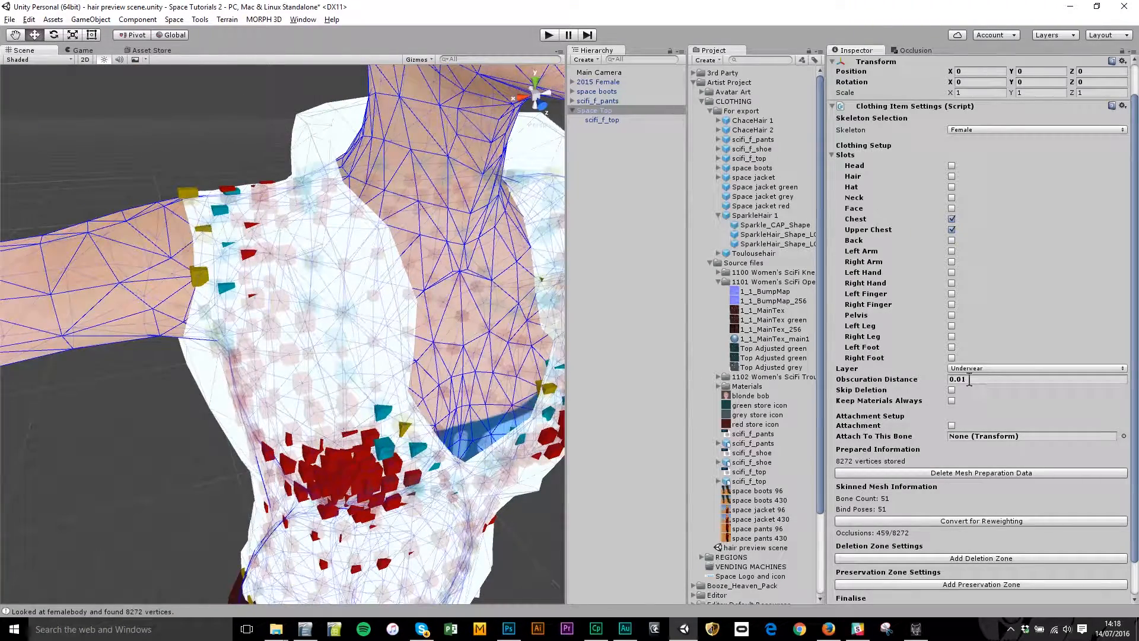
# Set the top's Obscuration Distance to 0.005.
pyautogui.click(967, 380)
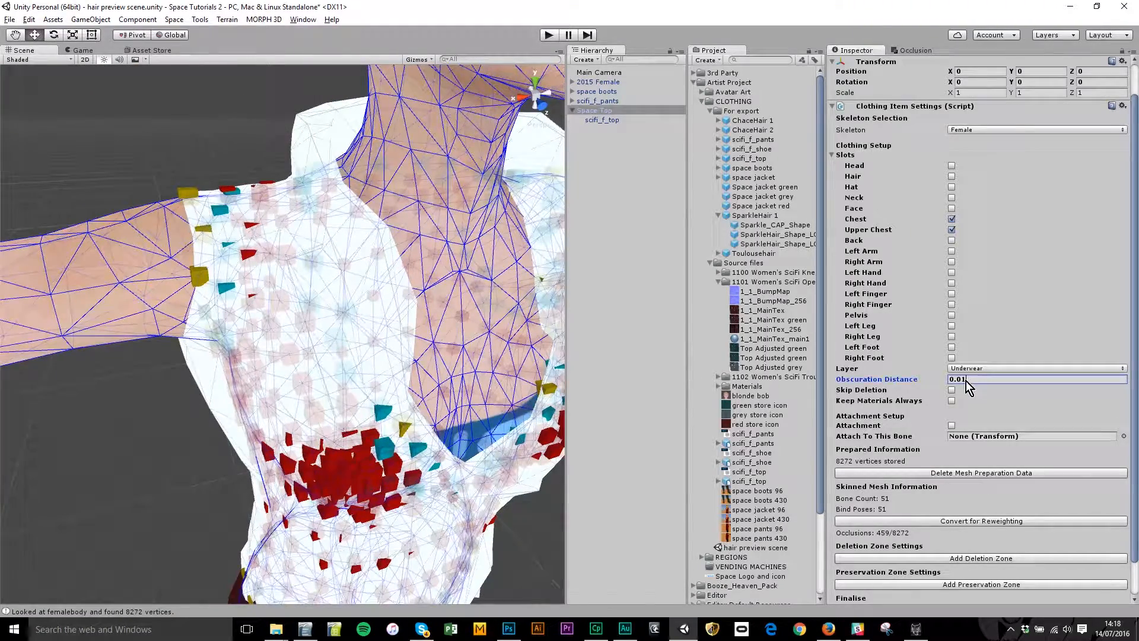
pyautogui.press('BackSpace')
pyautogui.write('05')
pyautogui.press('Tab')
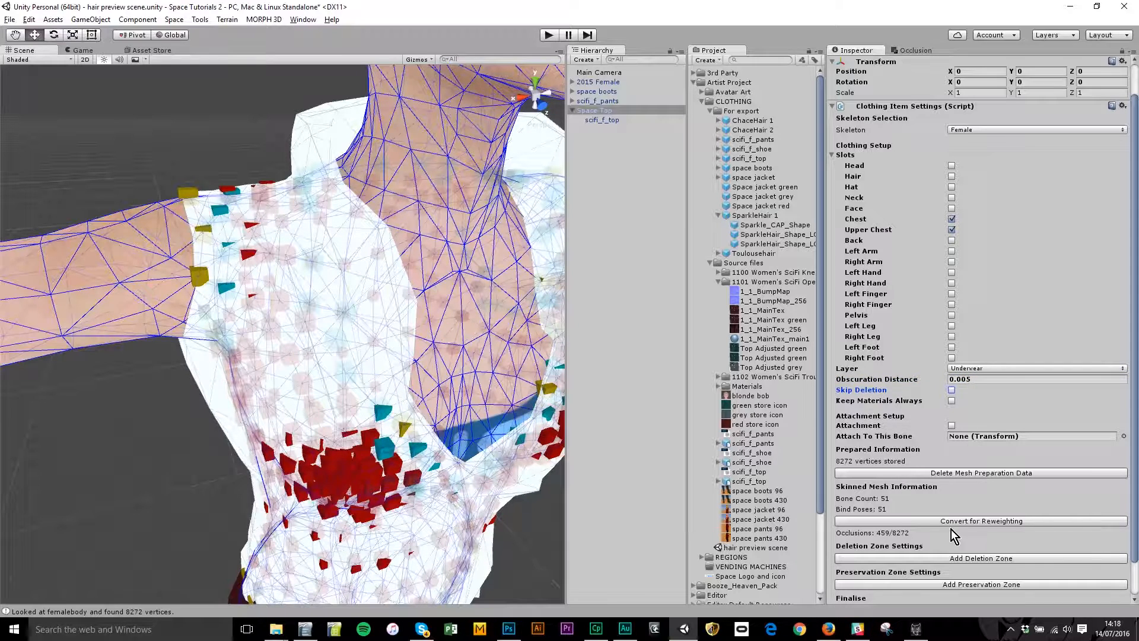
# Add the Virtual Good component to Space Top and bring its description and icon settings into view.
pyautogui.scroll(-3, 957, 525)
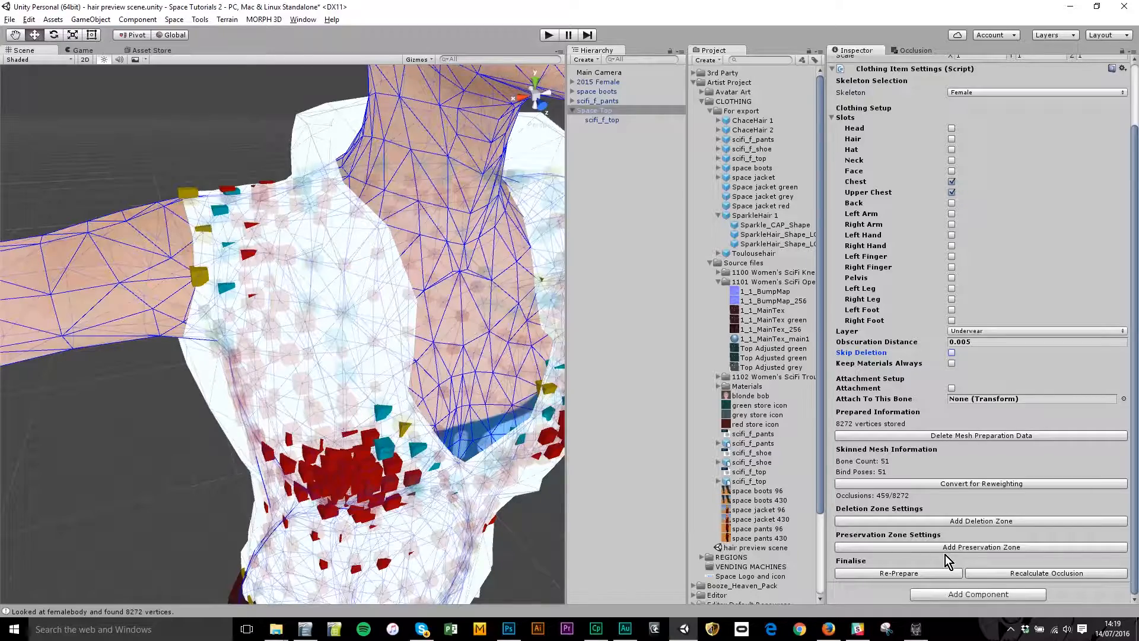
pyautogui.keyDown('alt'); pyautogui.moveTo(416, 516); pyautogui.dragTo(207, 236); pyautogui.keyUp('alt')
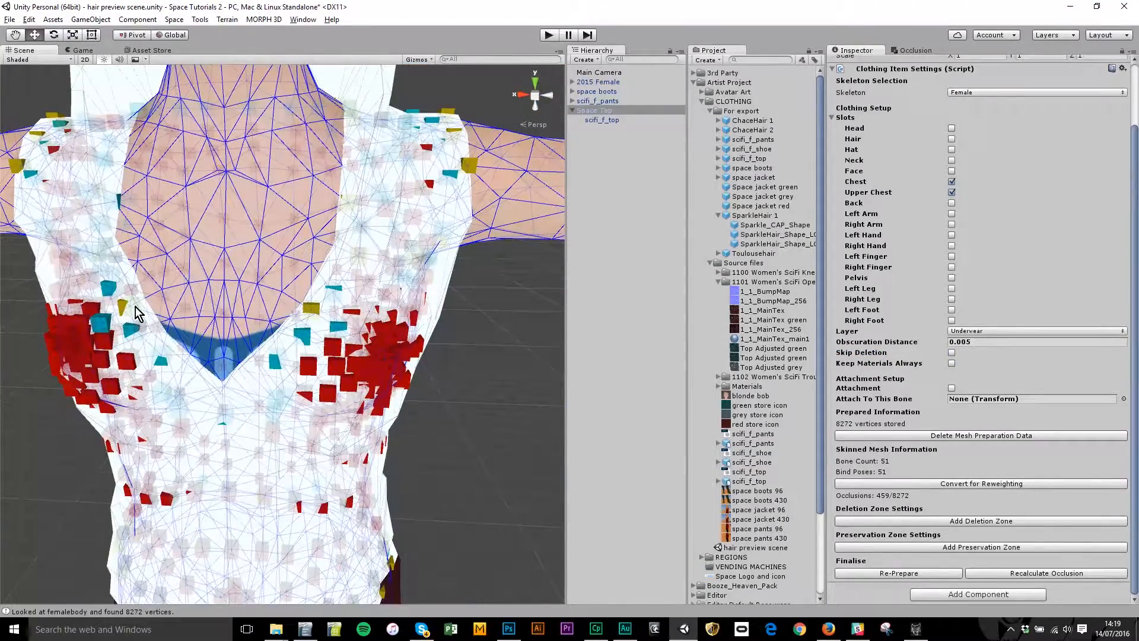
pyautogui.keyDown('alt'); pyautogui.moveTo(296, 155); pyautogui.dragTo(116, 262); pyautogui.keyUp('alt')
pyautogui.scroll(-5, 117, 262)
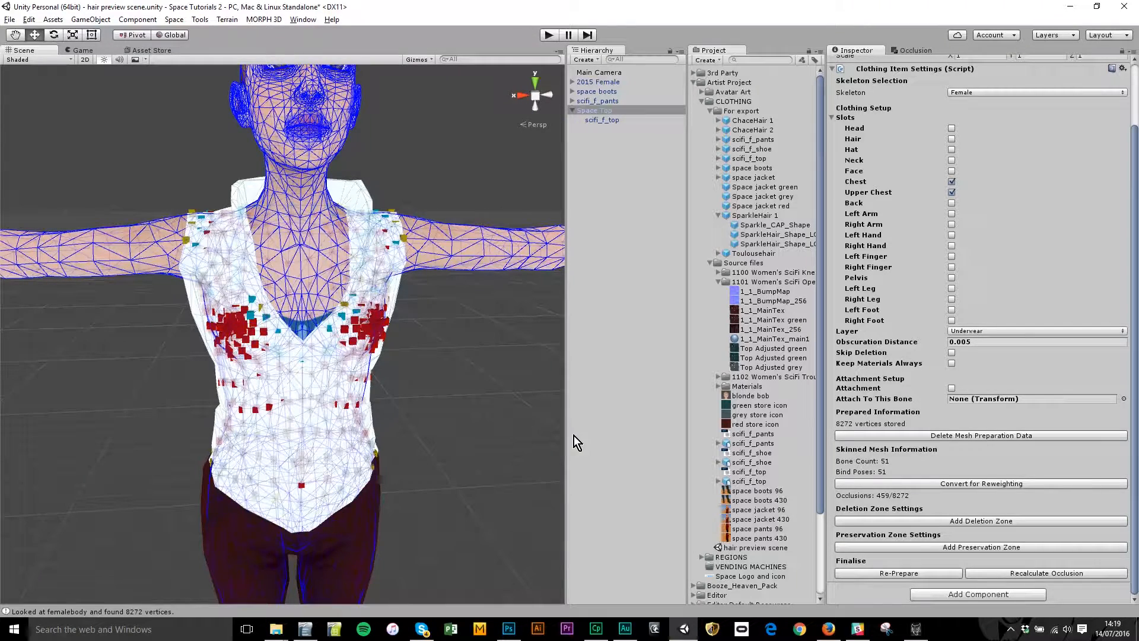
pyautogui.click(961, 593)
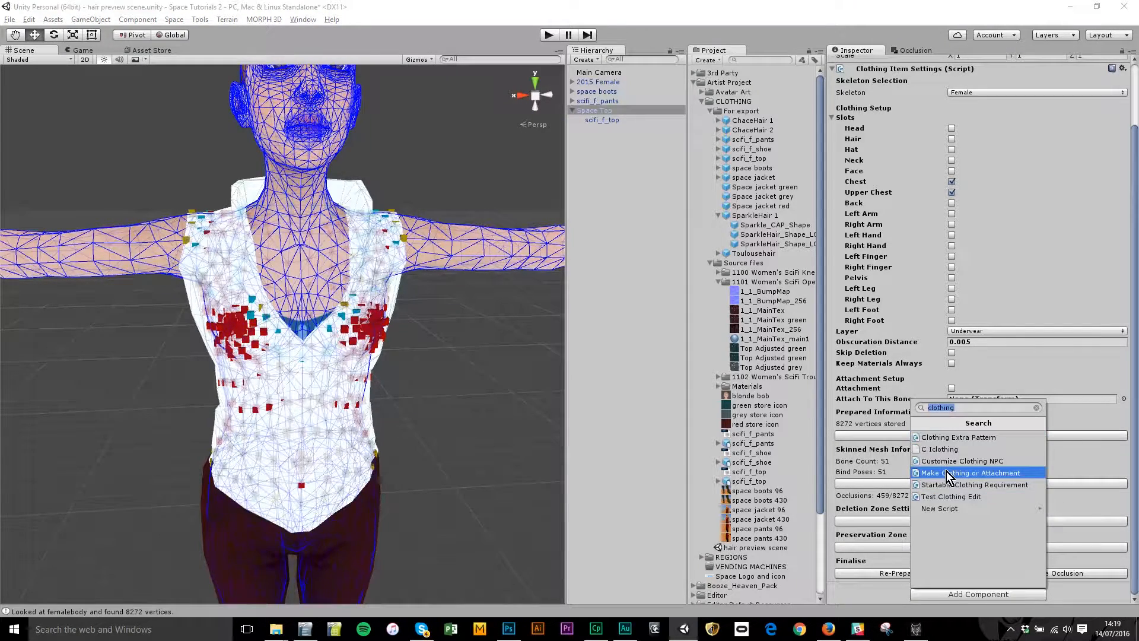
pyautogui.write('virtu')
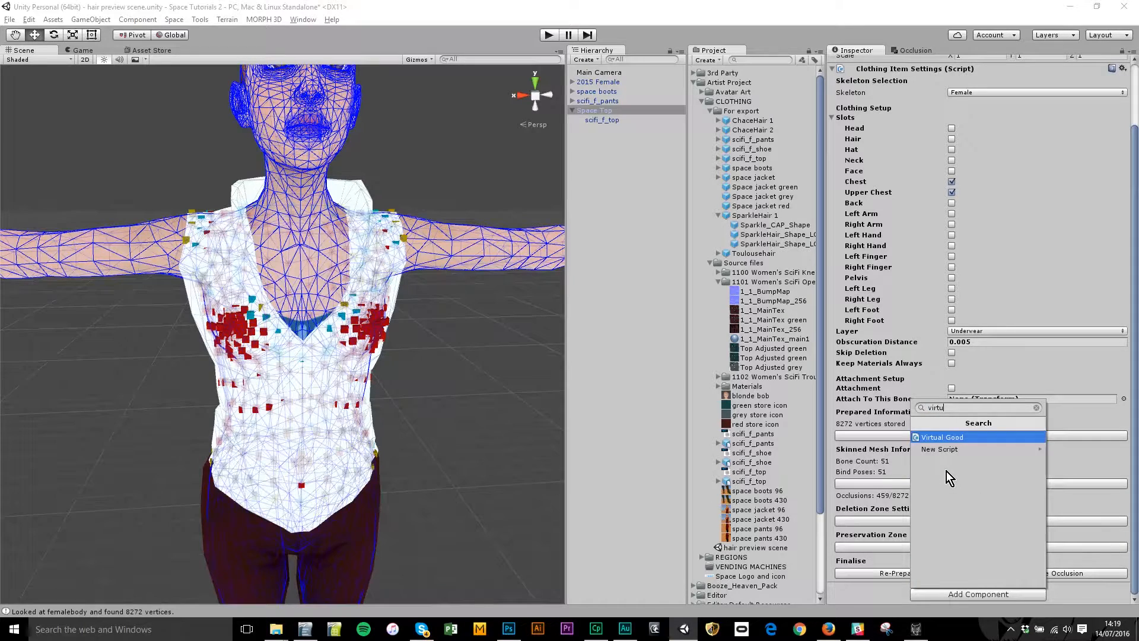
pyautogui.press('Return')
pyautogui.scroll(-5, 995, 508)
pyautogui.scroll(-6, 995, 508)
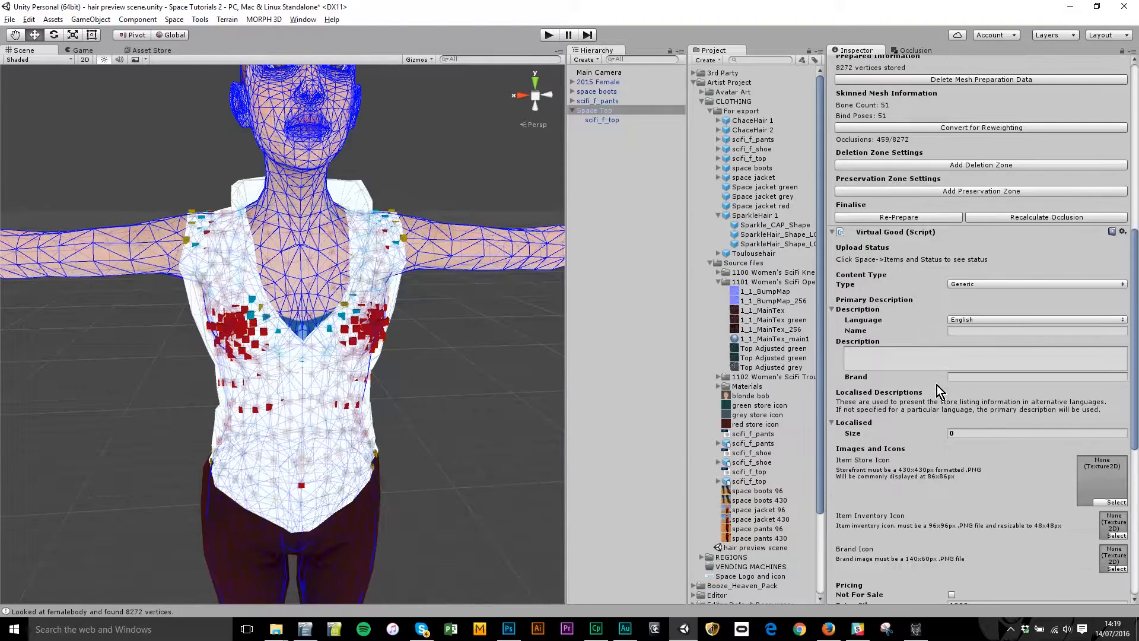
# Set the virtual good's content type to Clothing and name it Space Top.
pyautogui.click(1023, 283)
pyautogui.click(985, 309)
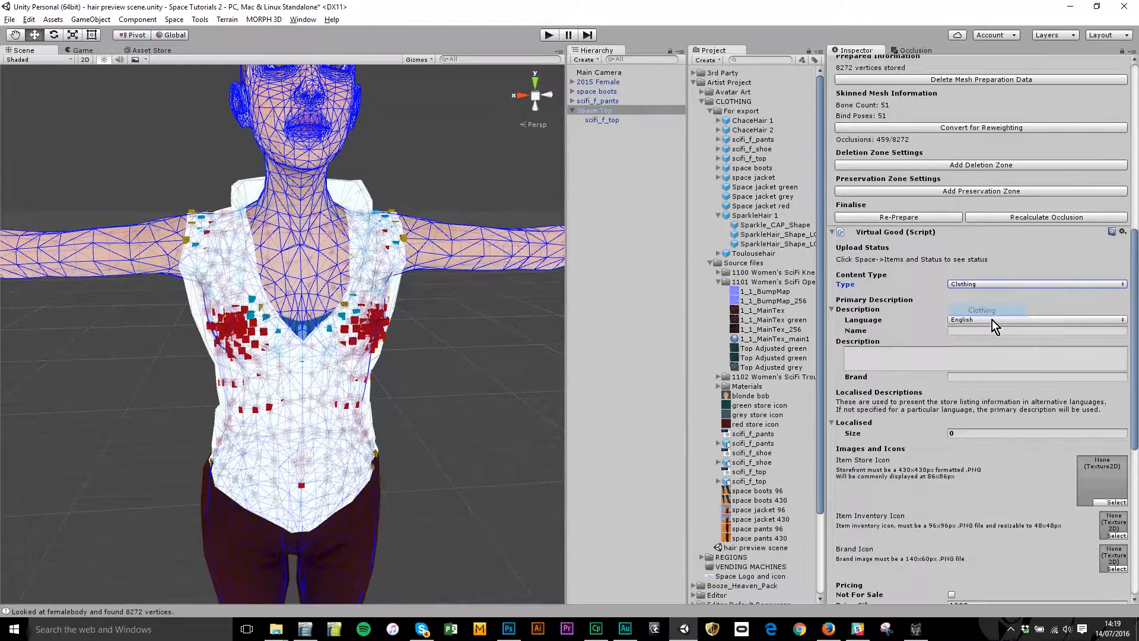
pyautogui.click(995, 333)
pyautogui.write('Space')
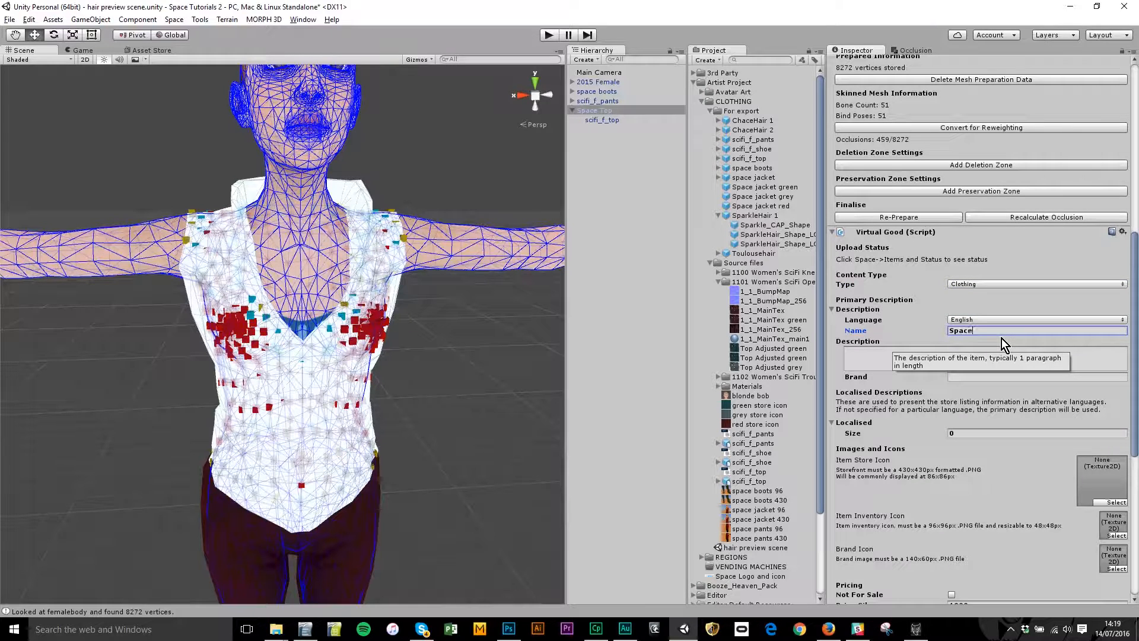
pyautogui.write(' Top')
# Enter the description "A Space top to wear in Space" and the brand SWE for the virtual good.
pyautogui.click(885, 357)
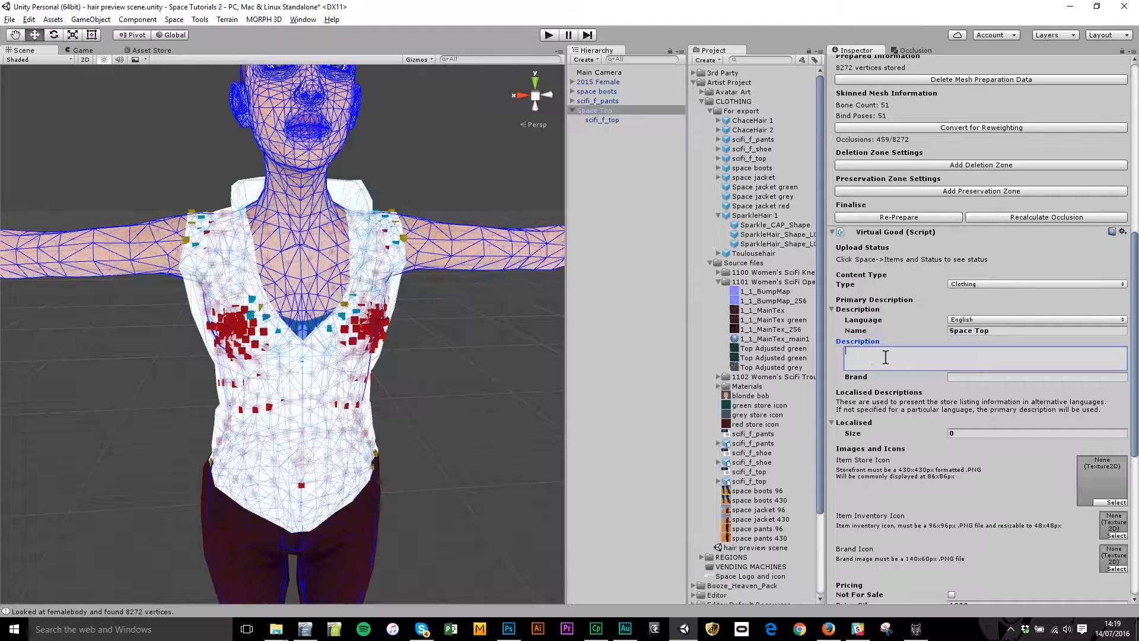
pyautogui.write('A Space top to wear i')
pyautogui.press('BackSpace')
pyautogui.press('BackSpace')
pyautogui.press('BackSpace')
pyautogui.press('BackSpace')
pyautogui.write('Space')
pyautogui.click(987, 377)
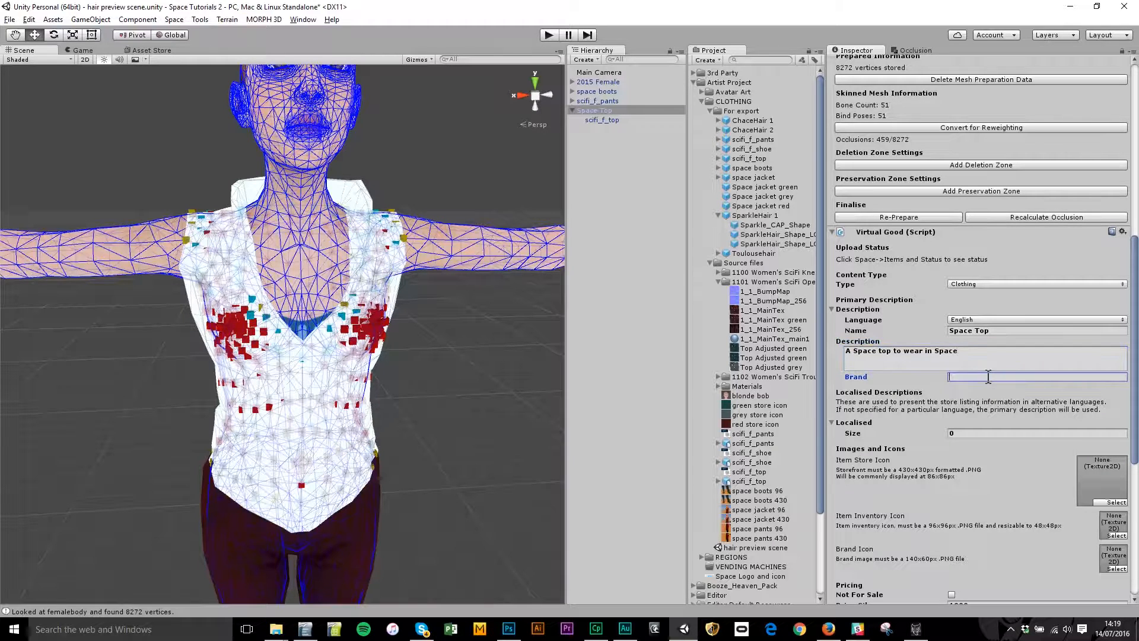
pyautogui.write('SWE')
# Assign space jacket 430 as the store icon, space jacket 96 as the inventory icon and Space Logo and icon as the brand icon.
pyautogui.scroll(-3, 1099, 469)
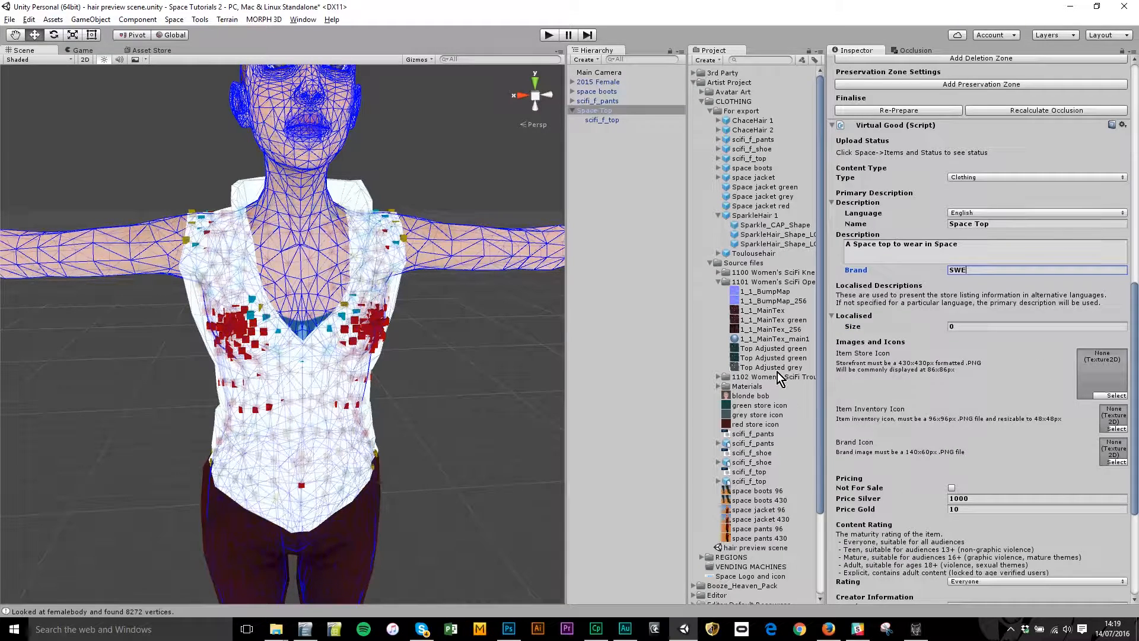
pyautogui.scroll(-3, 776, 451)
pyautogui.scroll(-1, 776, 457)
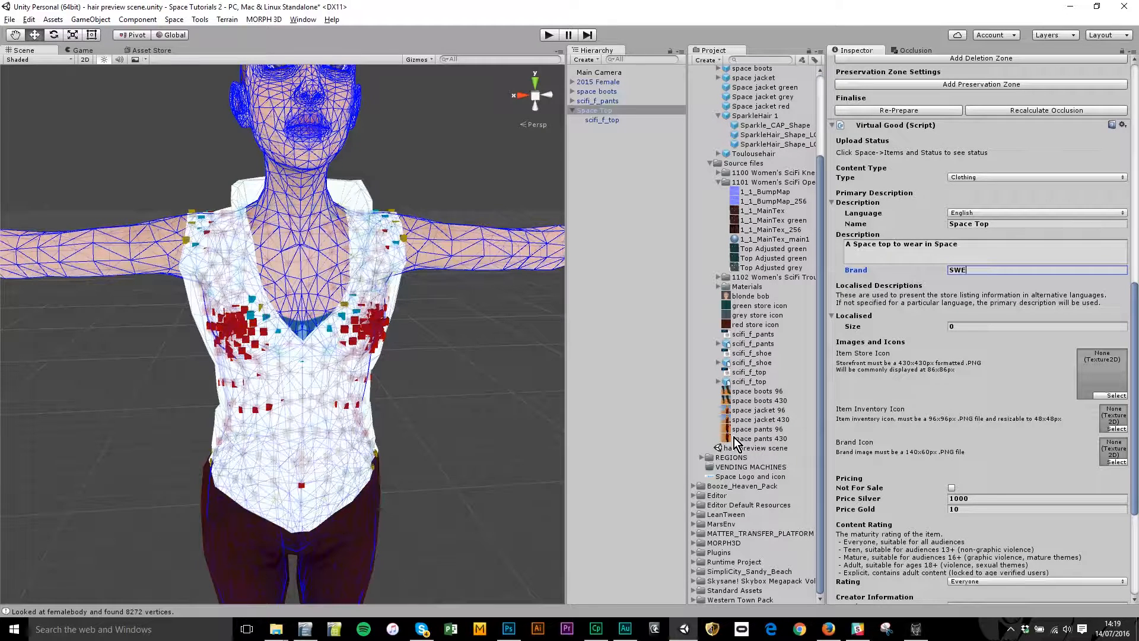
pyautogui.click(774, 422)
pyautogui.moveTo(774, 427); pyautogui.dragTo(1108, 380)
pyautogui.click(770, 411)
pyautogui.moveTo(770, 412); pyautogui.dragTo(1114, 419)
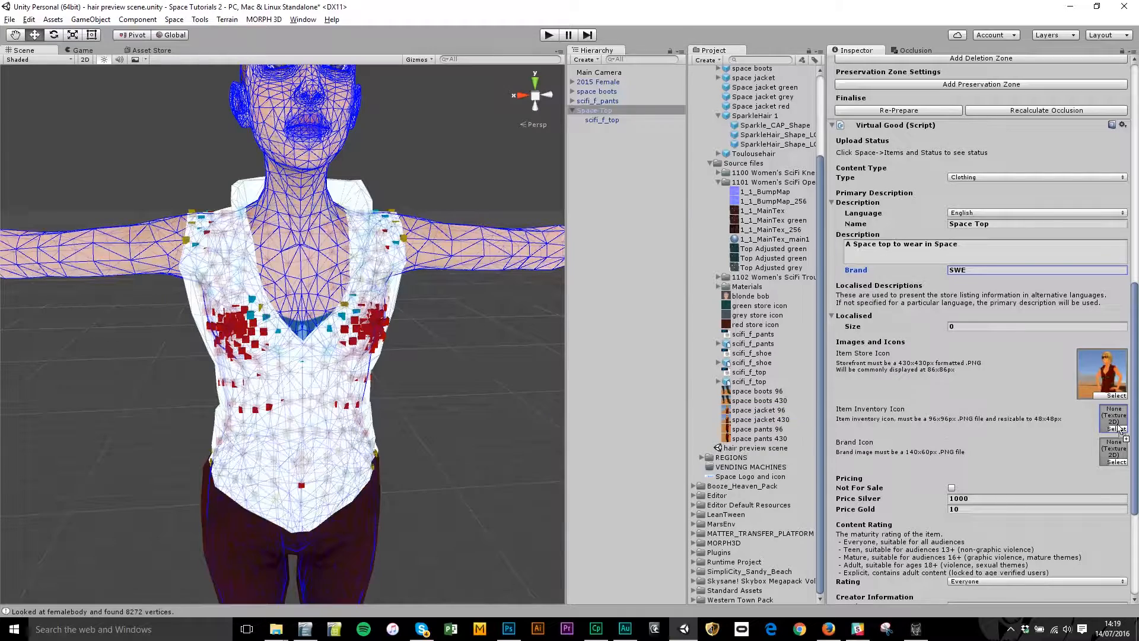
pyautogui.moveTo(742, 477); pyautogui.dragTo(1115, 454)
# Keep the rating at Everyone, set the developer name to SWE and the copyright to ©2016 Sine Wave Entertainment.
pyautogui.scroll(-5, 1063, 474)
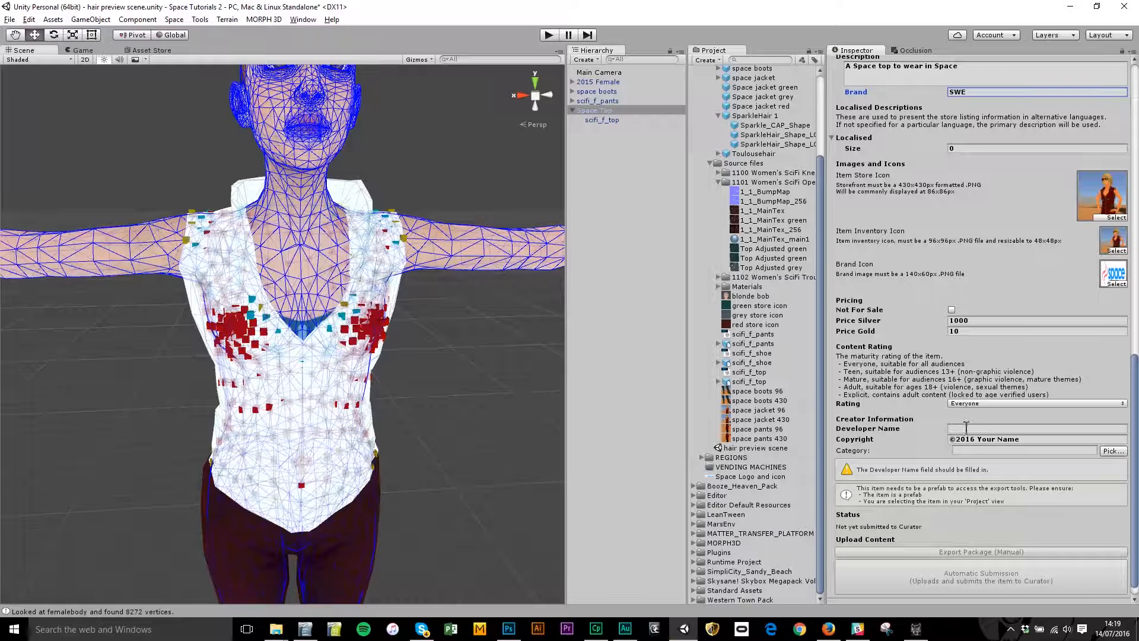
pyautogui.click(976, 406)
pyautogui.click(904, 403)
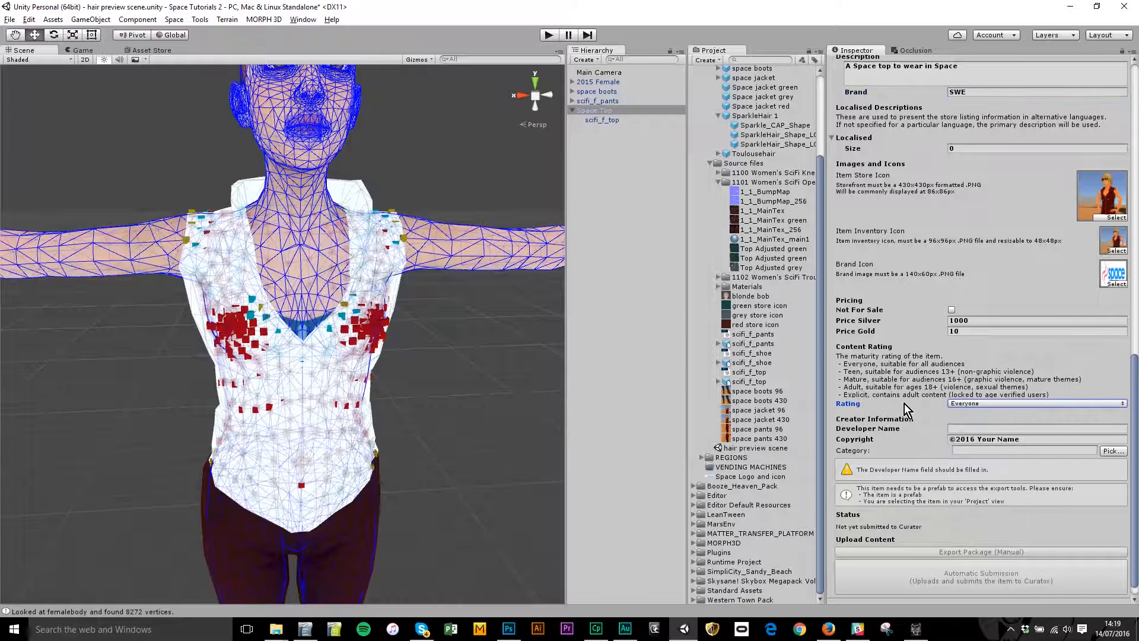
pyautogui.click(952, 426)
pyautogui.write('SWE')
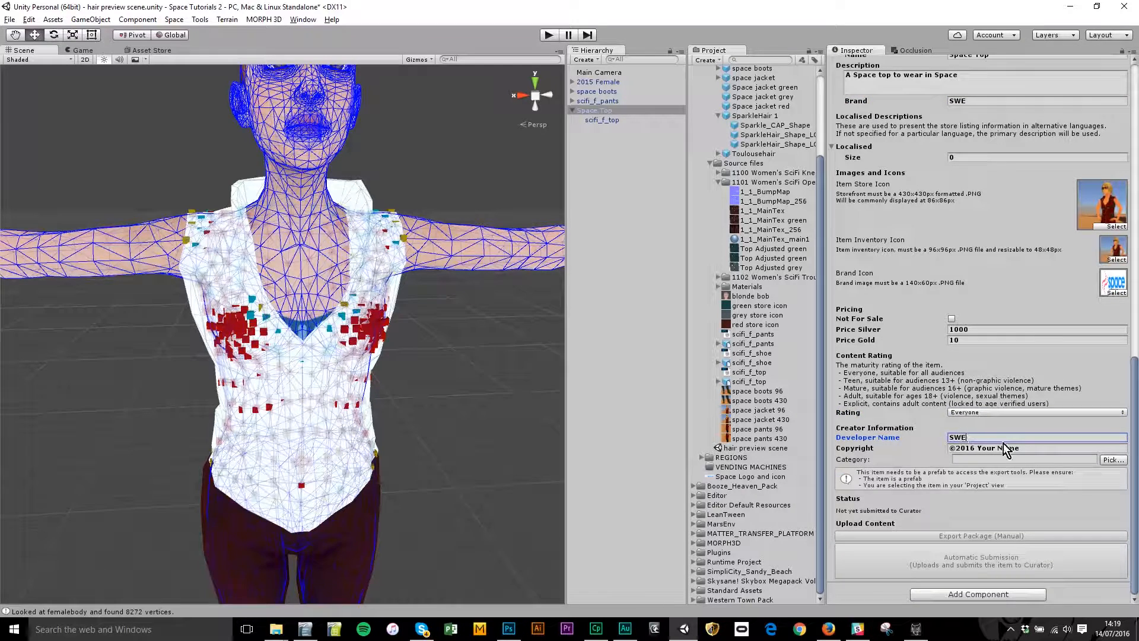
pyautogui.click(1034, 448)
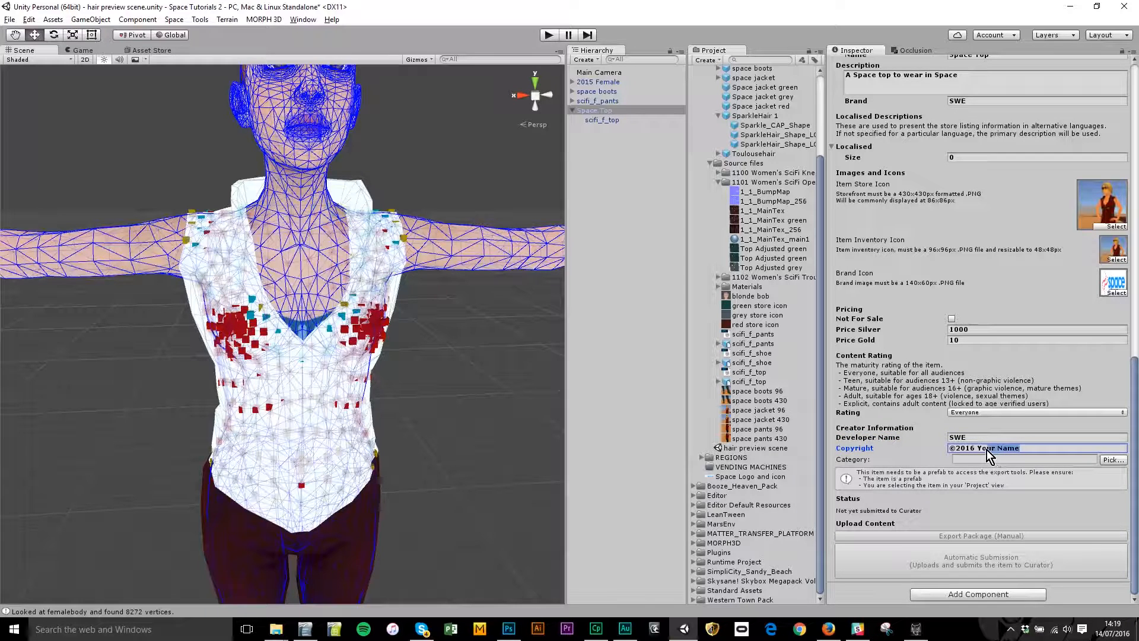
pyautogui.write('Sine Wave Entertainment')
# Make a prefab of Space Top in the For export folder of the project.
pyautogui.click(588, 112)
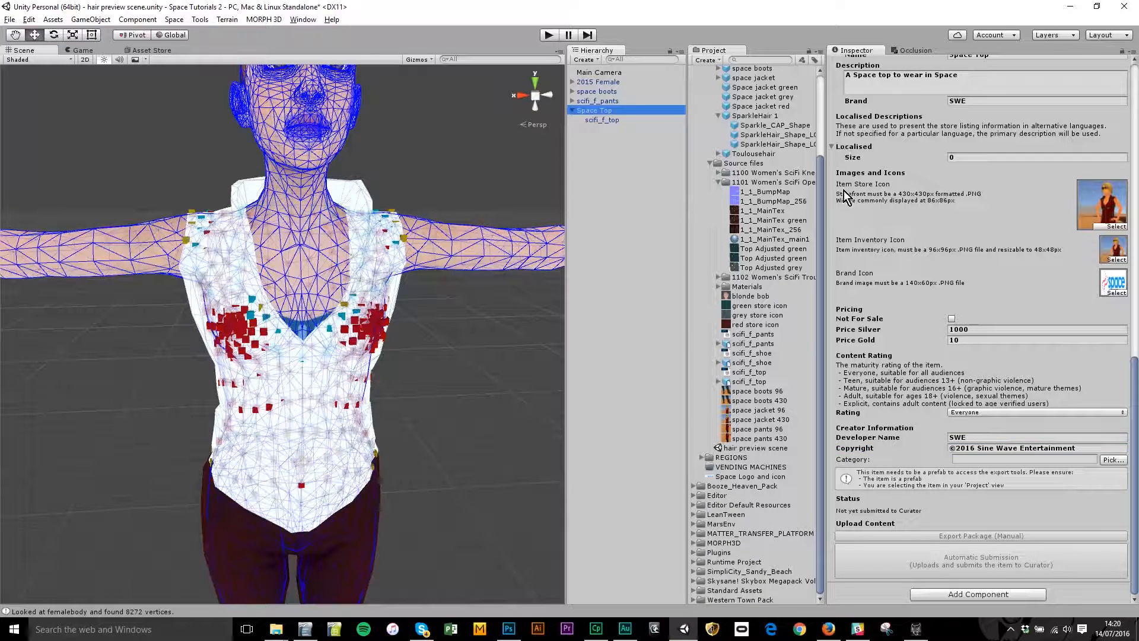
pyautogui.moveTo(822, 239); pyautogui.dragTo(830, 136)
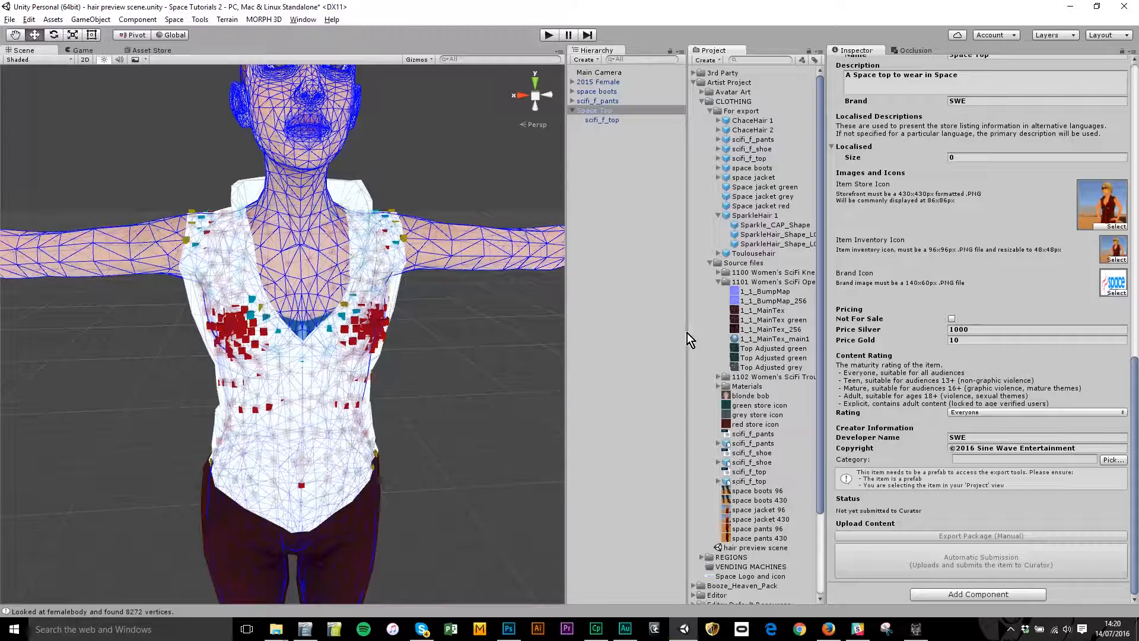
pyautogui.moveTo(599, 112); pyautogui.dragTo(761, 113)
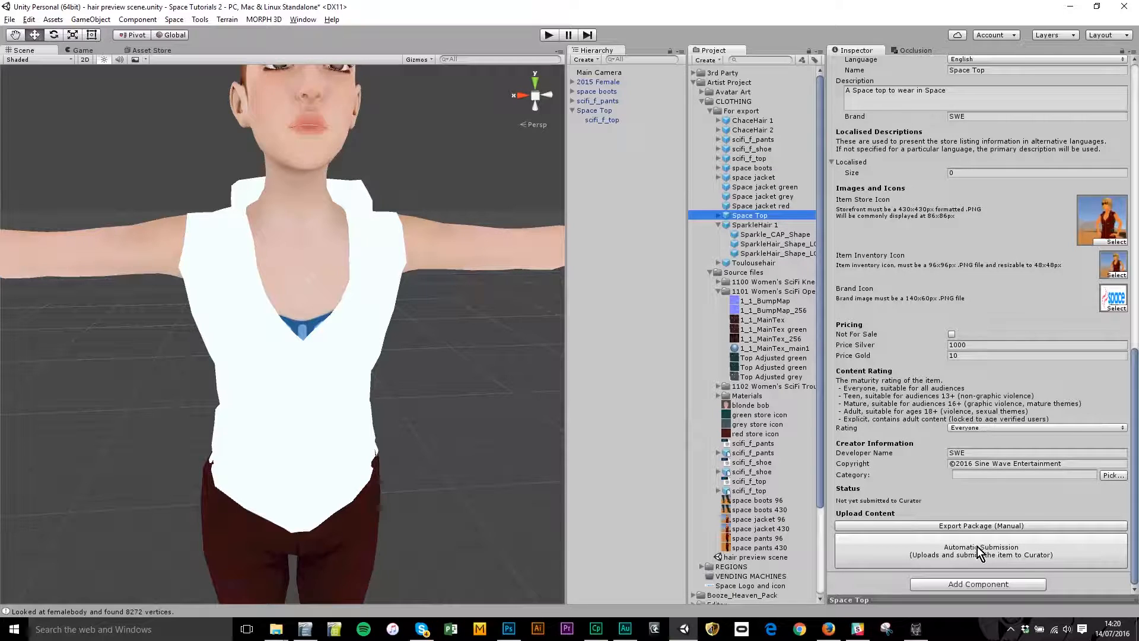
# Review the Space Top prefab's settings and upload it to the Curator by automatic submission.
pyautogui.scroll(15, 989, 332)
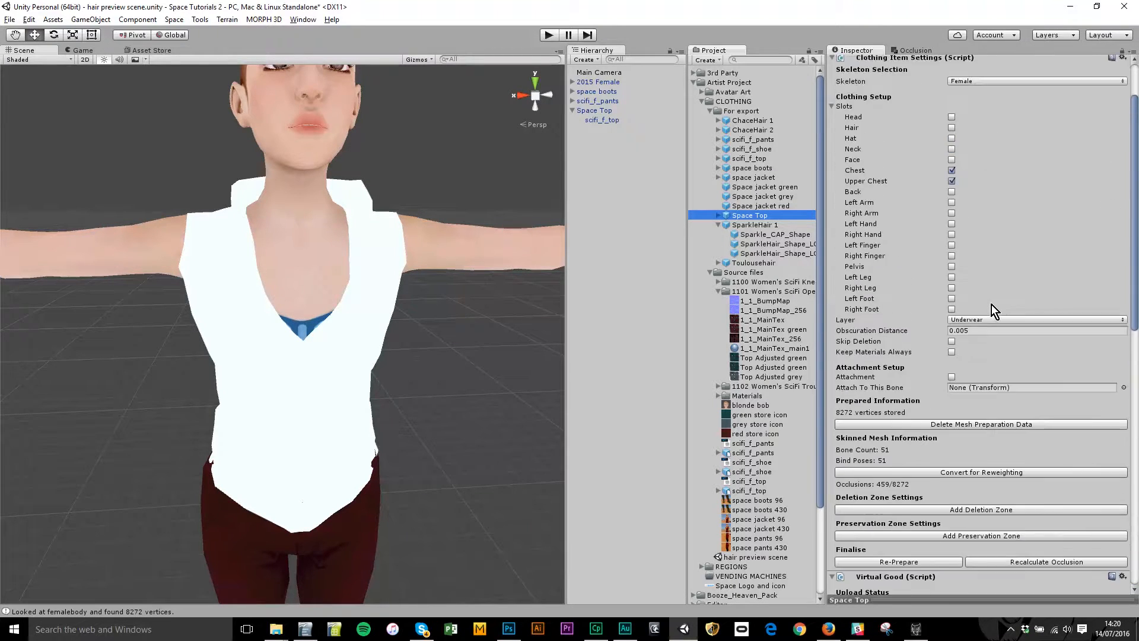
pyautogui.scroll(-15, 991, 304)
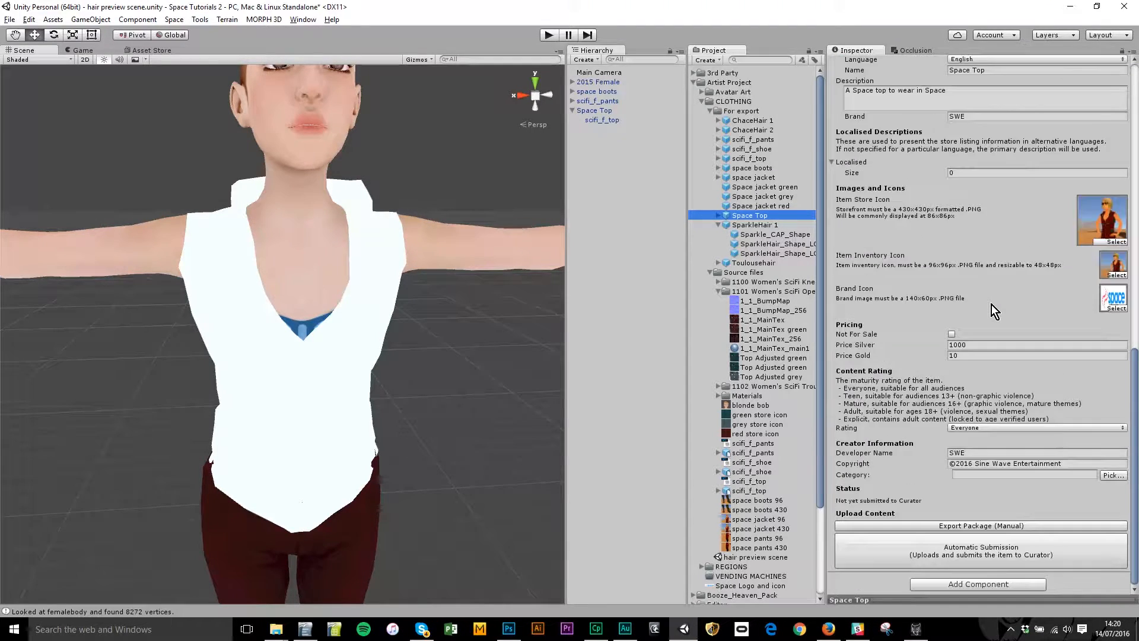
pyautogui.click(988, 550)
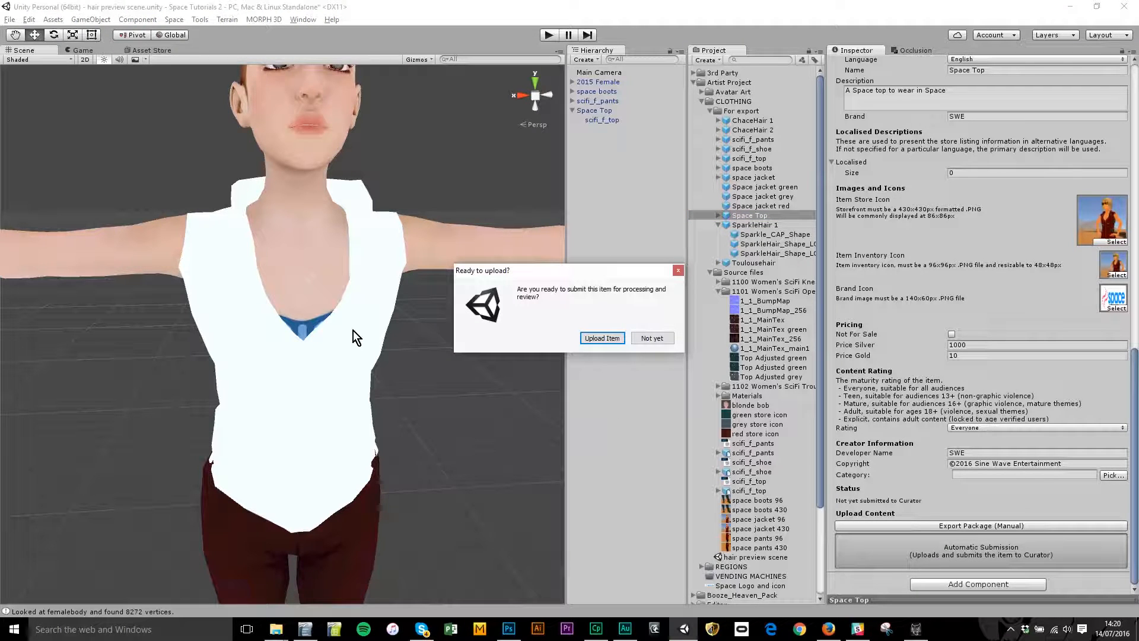
pyautogui.click(612, 338)
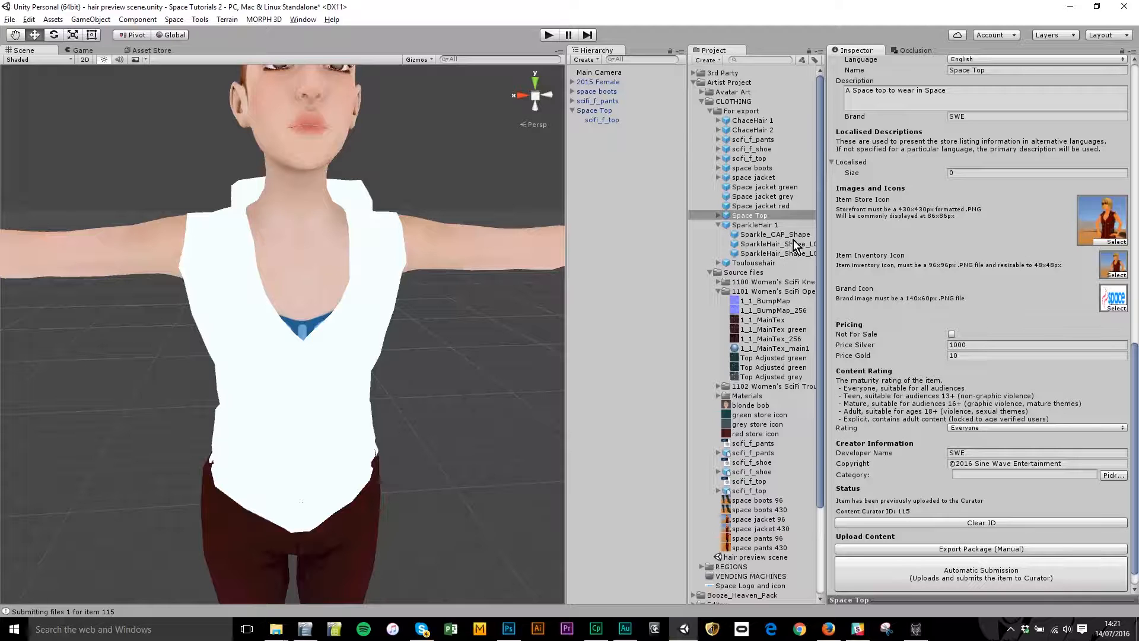
# Create an empty game object in the scene and name it Space top red.
pyautogui.click(584, 60)
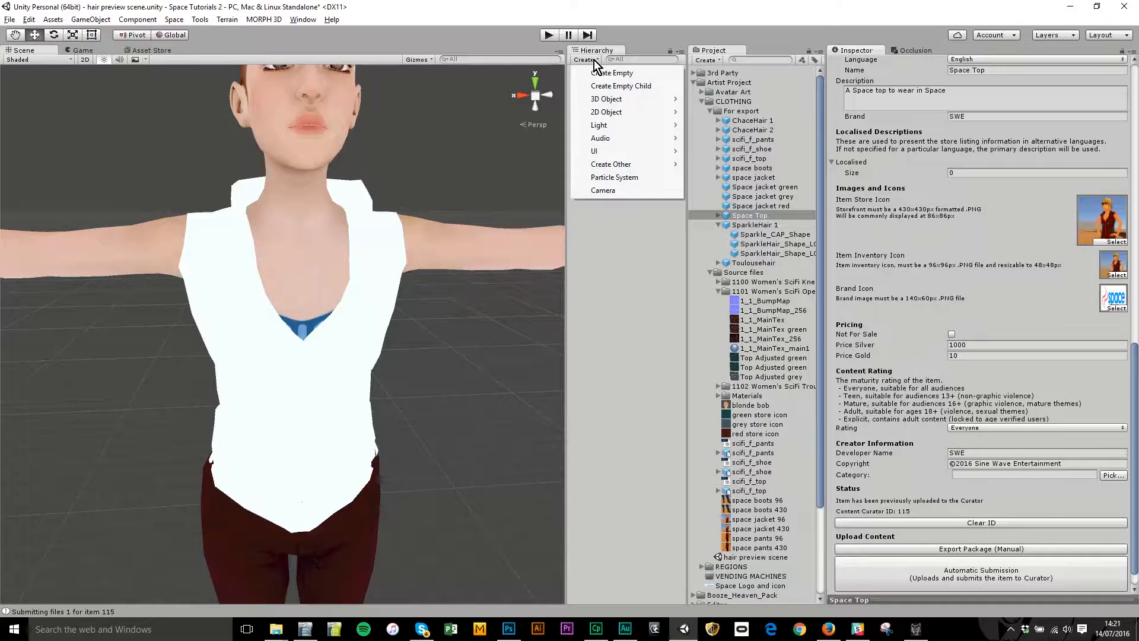
pyautogui.click(611, 73)
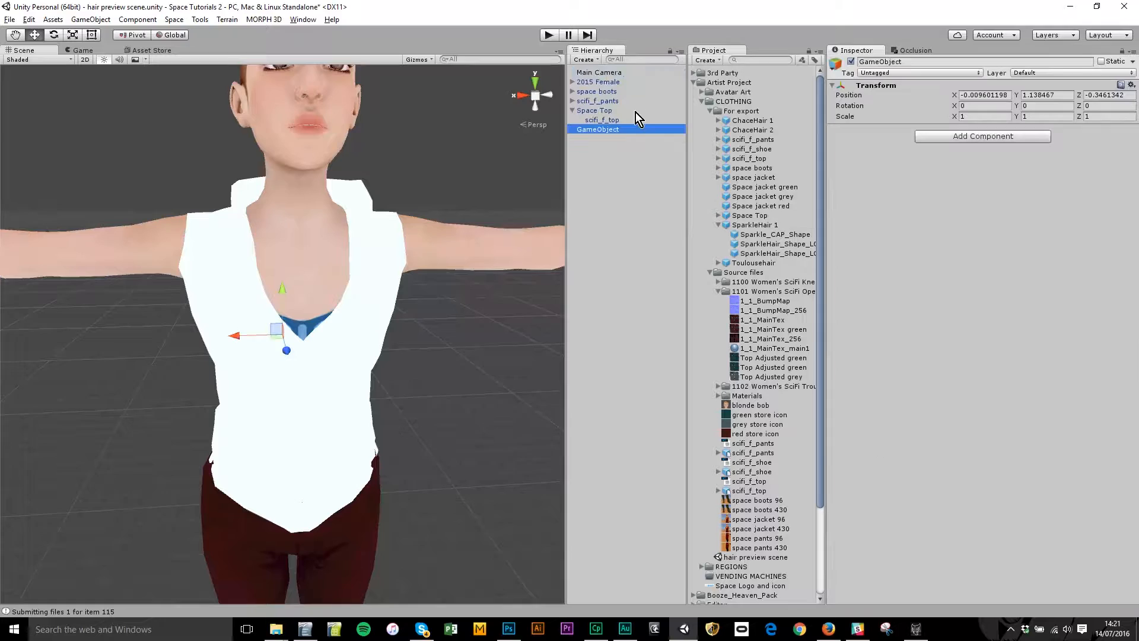
pyautogui.click(606, 133)
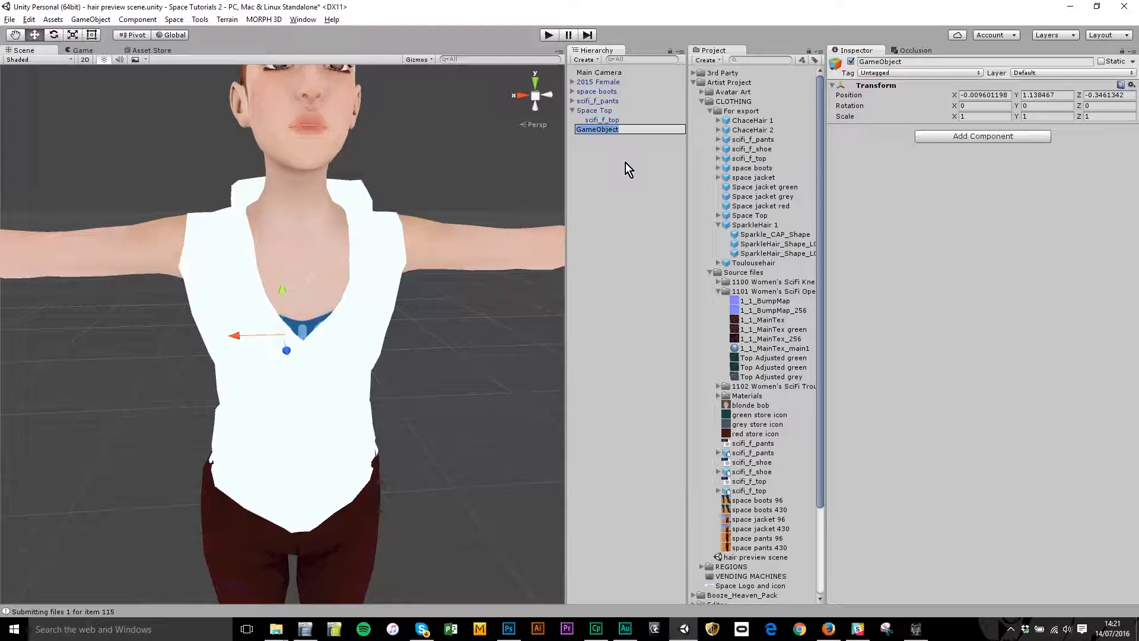
pyautogui.write('Space top')
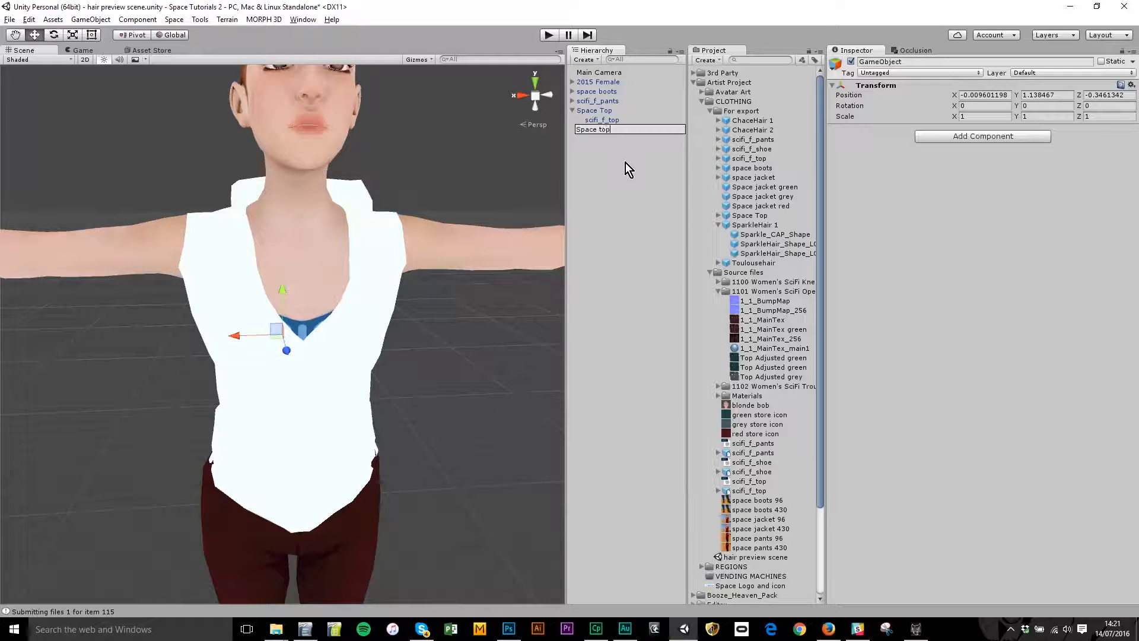
pyautogui.write(' red')
pyautogui.press('Return')
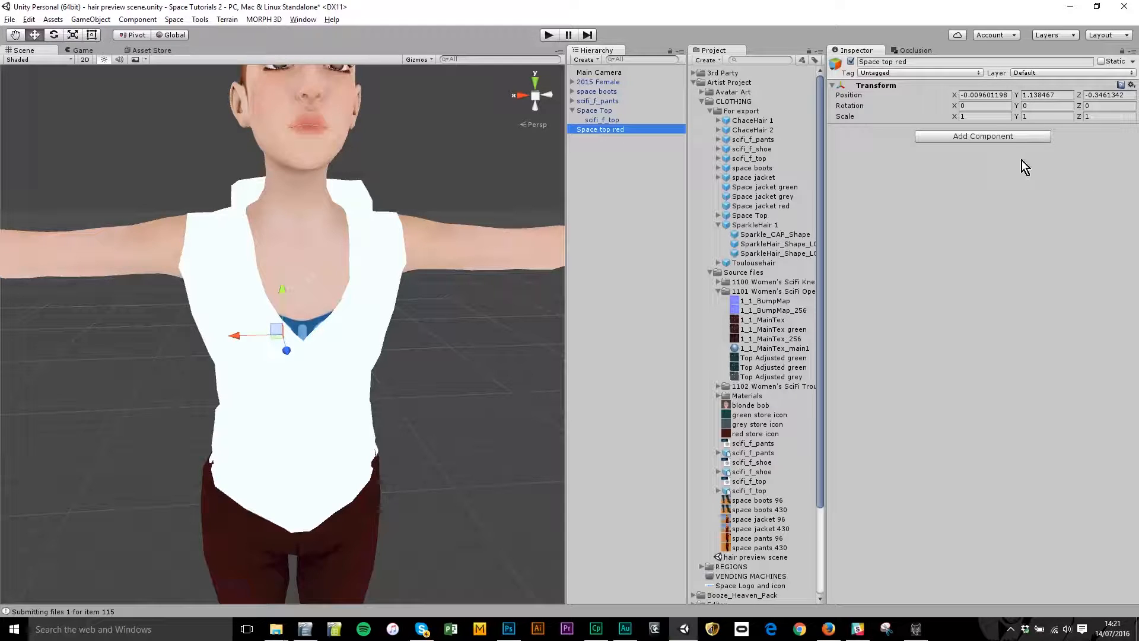
# Add the Clothing Extra Pattern component to Space top red and set its parent Item ID to 115.
pyautogui.click(995, 134)
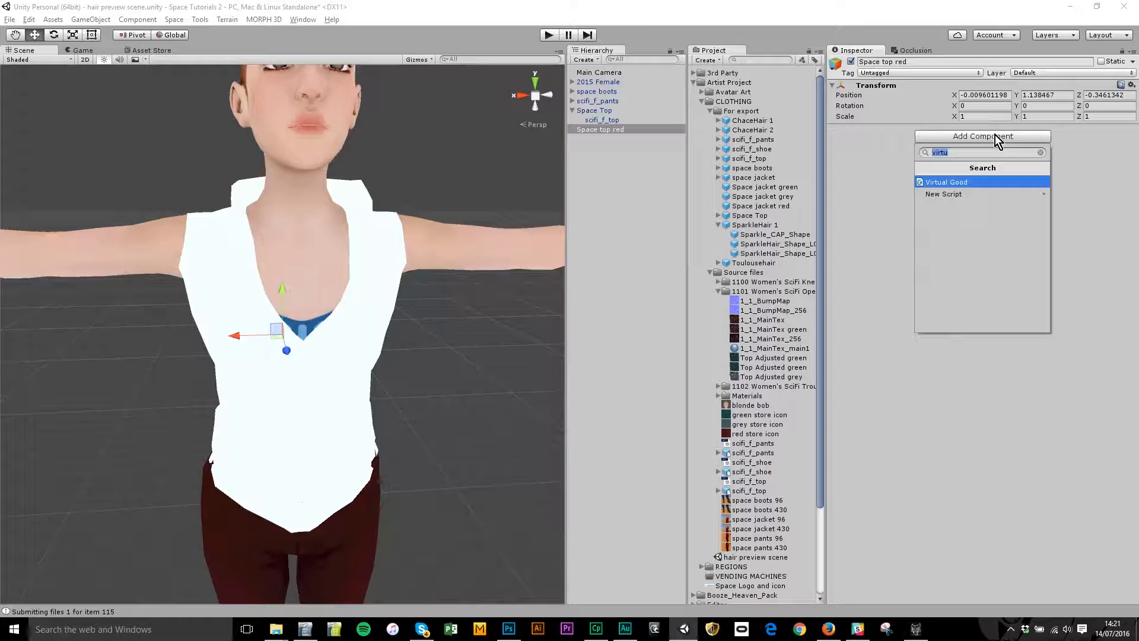
pyautogui.write('patt')
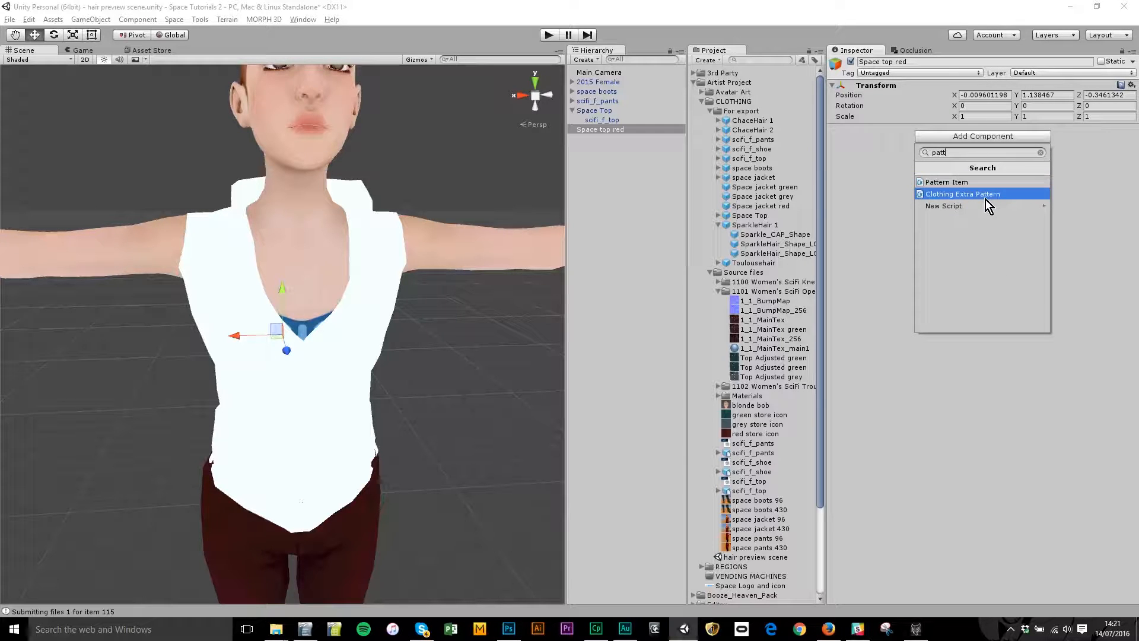
pyautogui.click(955, 194)
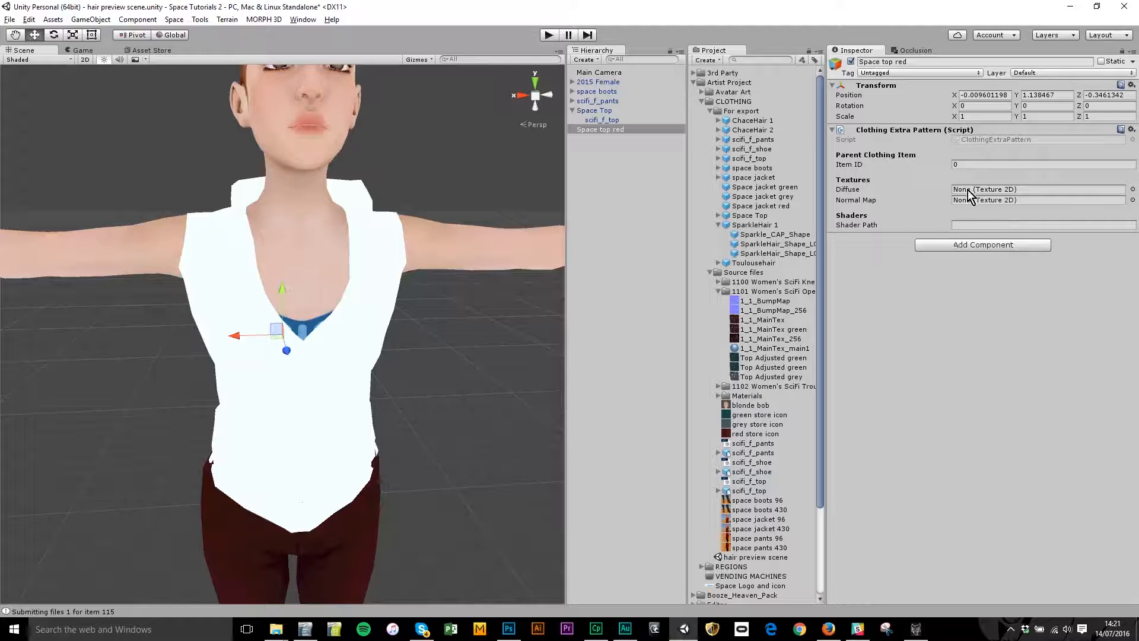
pyautogui.click(872, 165)
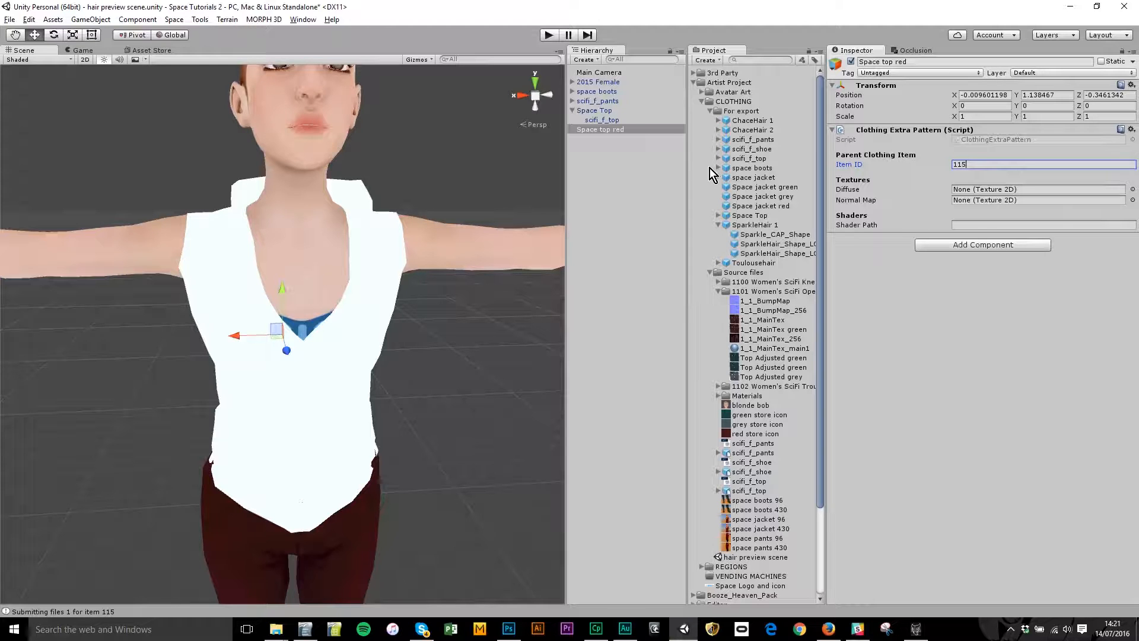
# Check the Content Curator ID in Space Top's virtual good status and return to Space top red.
pyautogui.click(595, 110)
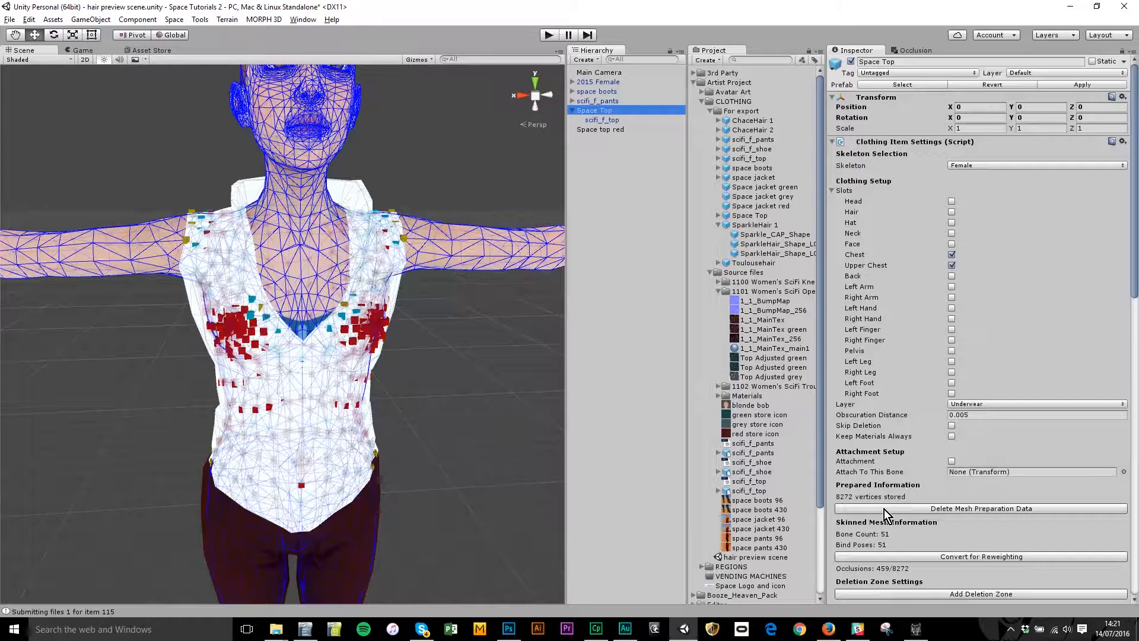
pyautogui.scroll(-15, 889, 555)
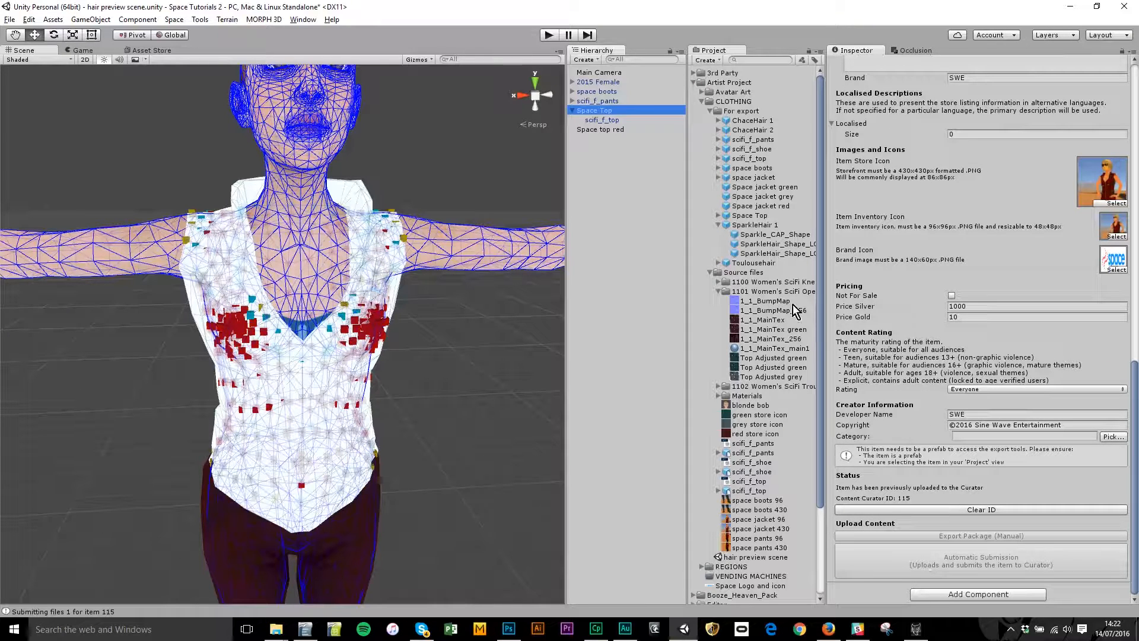
pyautogui.click(611, 129)
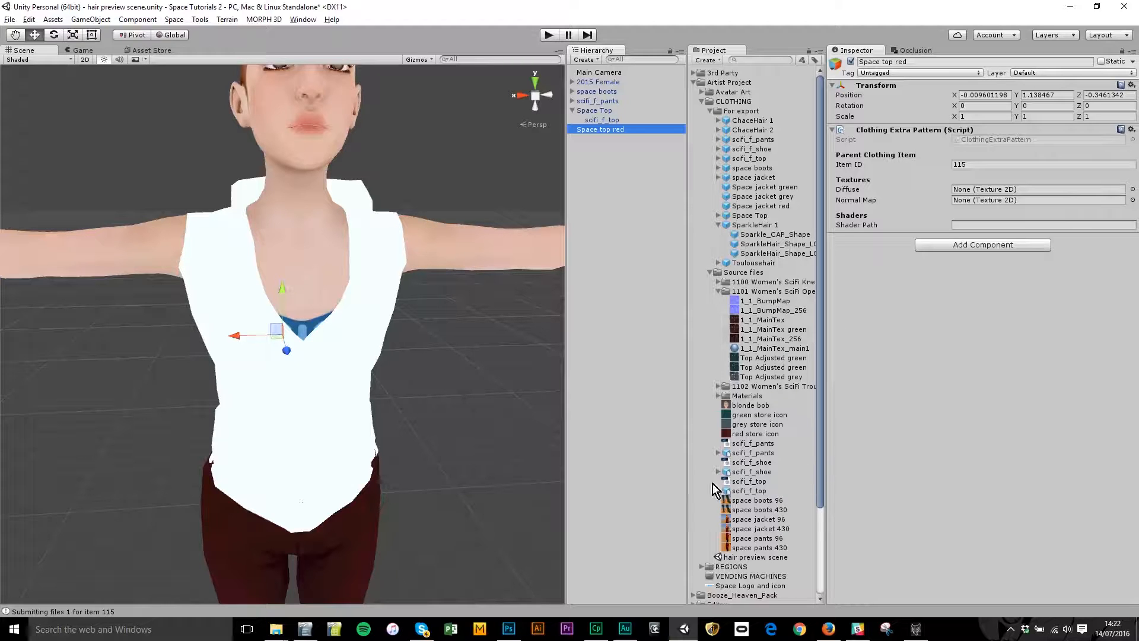
# Widen the project file list and assign 1_1_MainTex as the pattern's diffuse texture and 1_1_BumpMap as its normal map.
pyautogui.moveTo(689, 478); pyautogui.dragTo(657, 479)
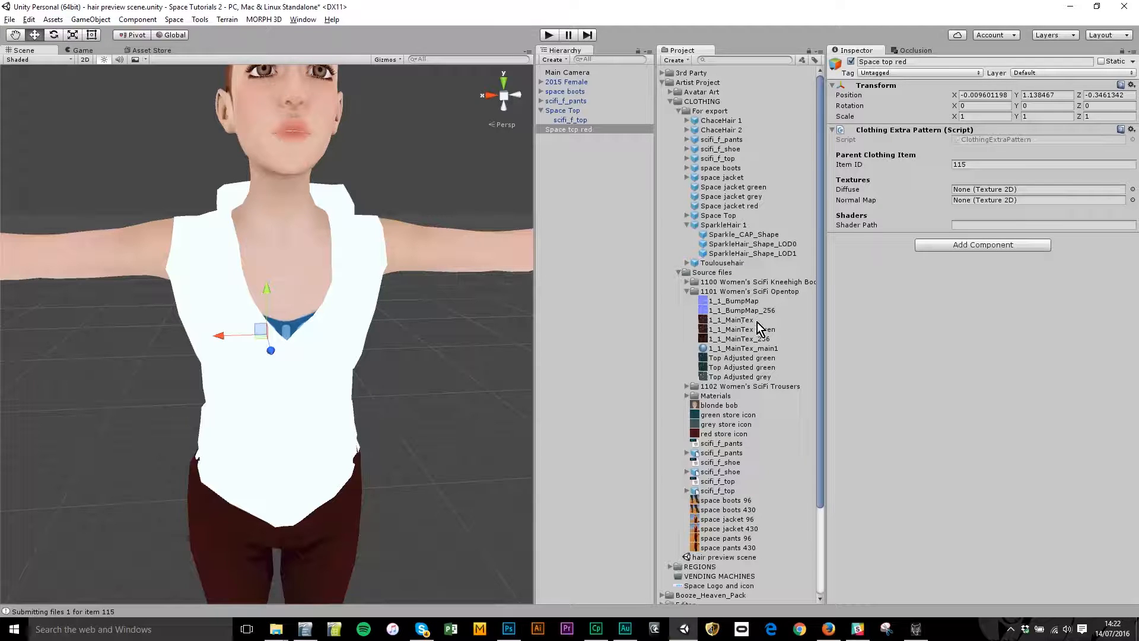
pyautogui.moveTo(747, 322); pyautogui.dragTo(964, 190)
pyautogui.moveTo(752, 303); pyautogui.dragTo(985, 202)
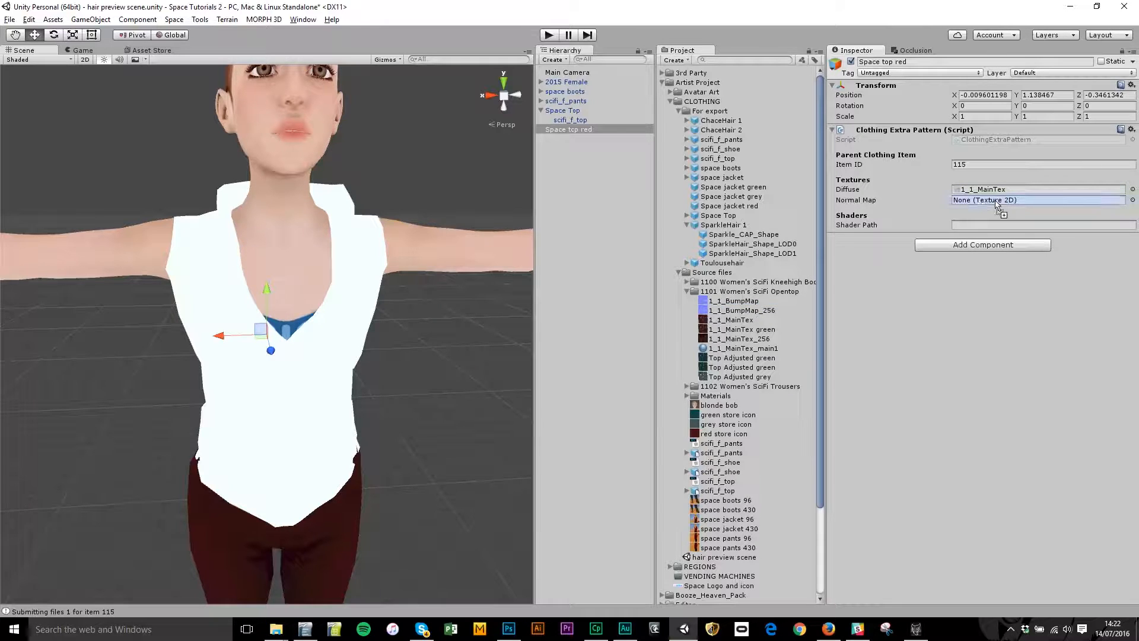
# Add the Virtual Good component to Space top red and set its content type to Clothing.
pyautogui.click(919, 244)
pyautogui.write('virt')
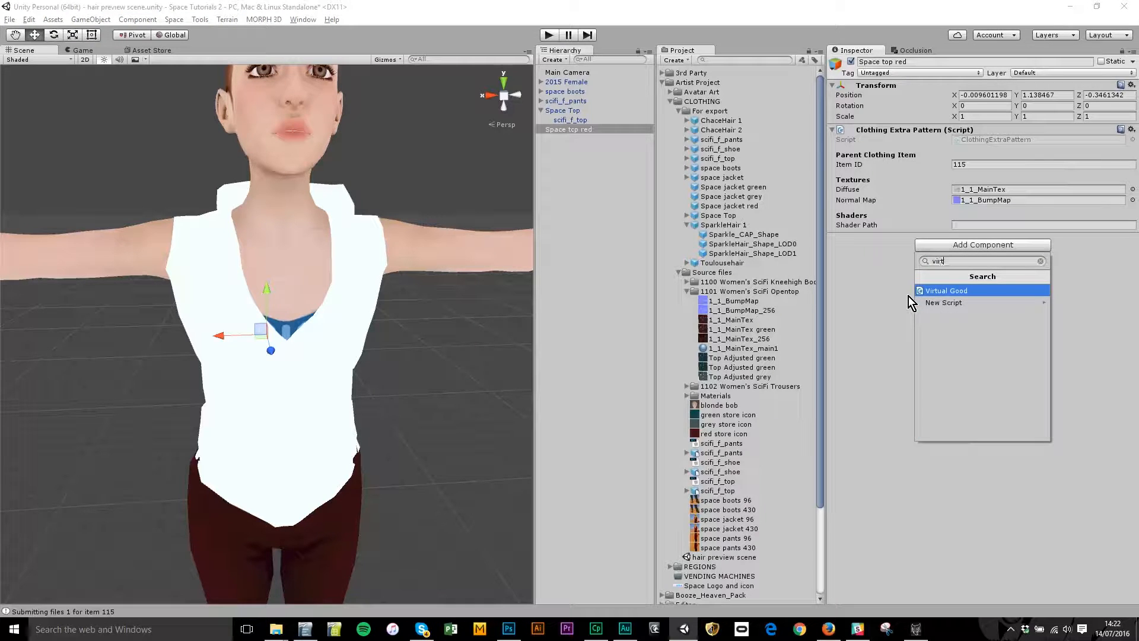
pyautogui.click(944, 291)
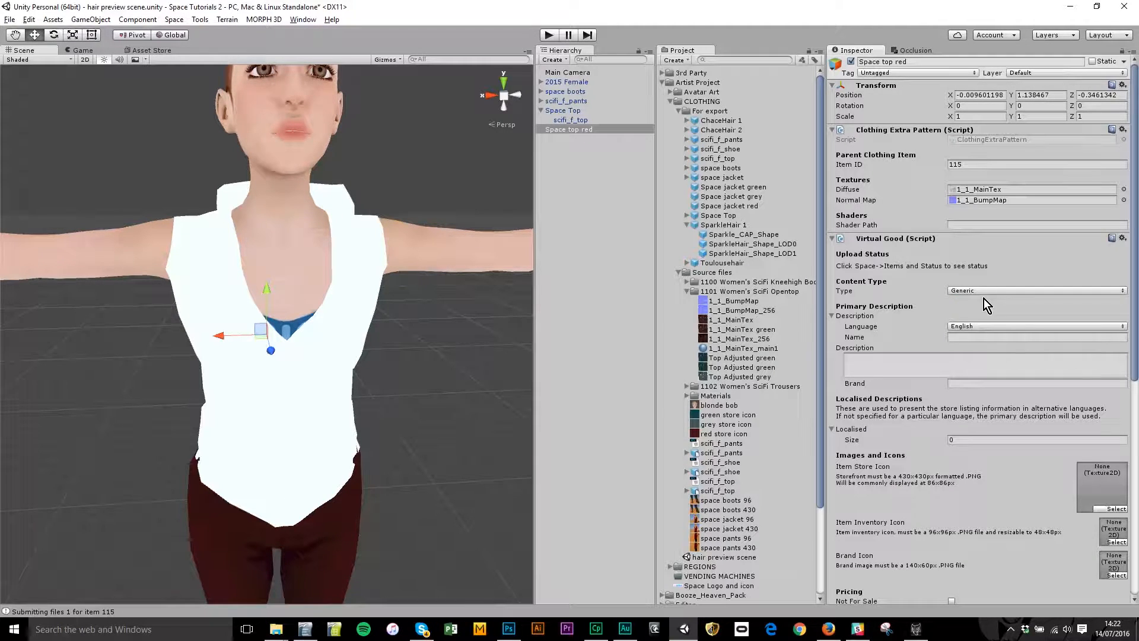
pyautogui.click(986, 296)
pyautogui.click(987, 311)
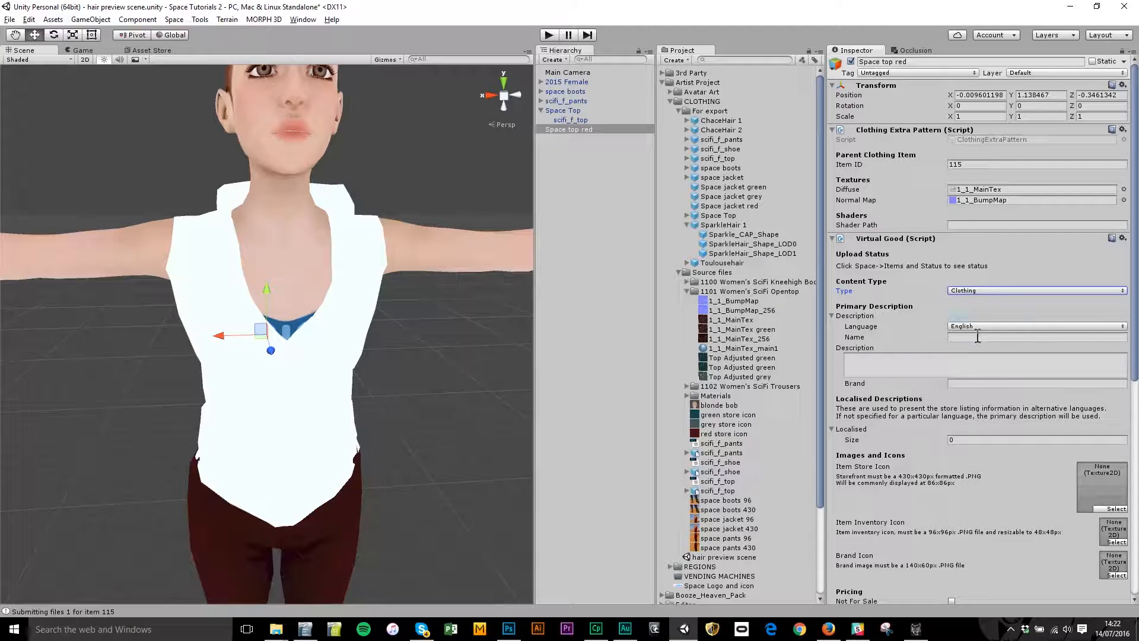
# Enter "Space top - red" as the virtual good's name and description, and set its brand to SWE.
pyautogui.click(977, 336)
pyautogui.write('Spa')
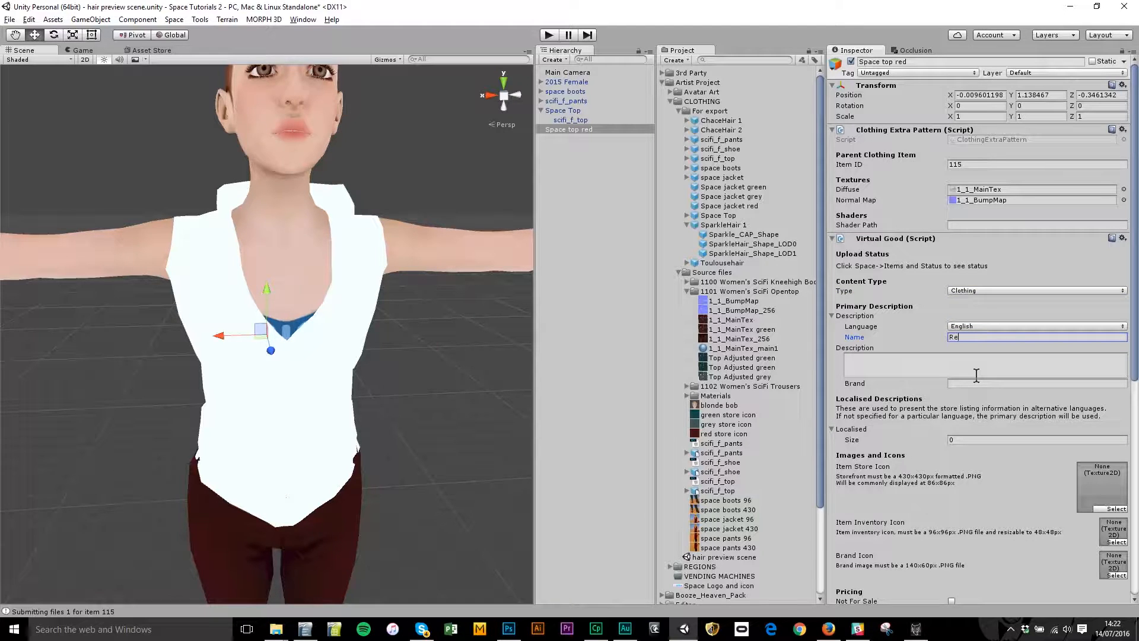
pyautogui.write('ce top - red')
pyautogui.moveTo(1009, 336); pyautogui.dragTo(869, 354)
pyautogui.hotkey('ctrl', 'c')
pyautogui.click(907, 362)
pyautogui.hotkey('ctrl', 'v')
pyautogui.click(989, 381)
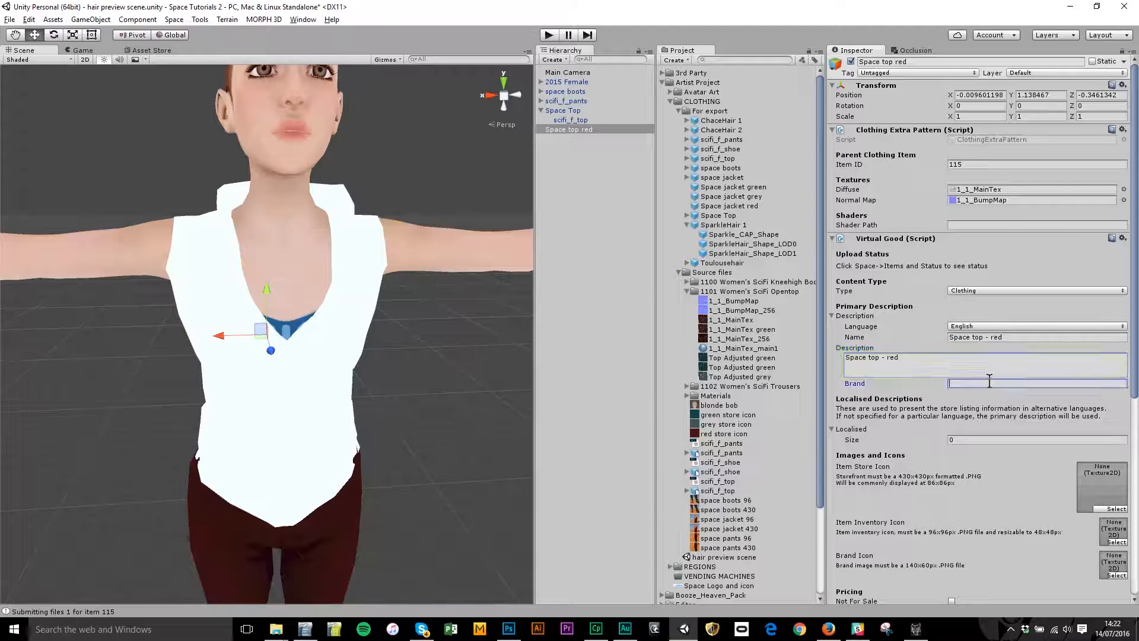
pyautogui.write('SWE')
# Assign red store icon as the item store and inventory icons, and Space Logo and icon as the brand icon.
pyautogui.moveTo(729, 433); pyautogui.dragTo(1127, 480)
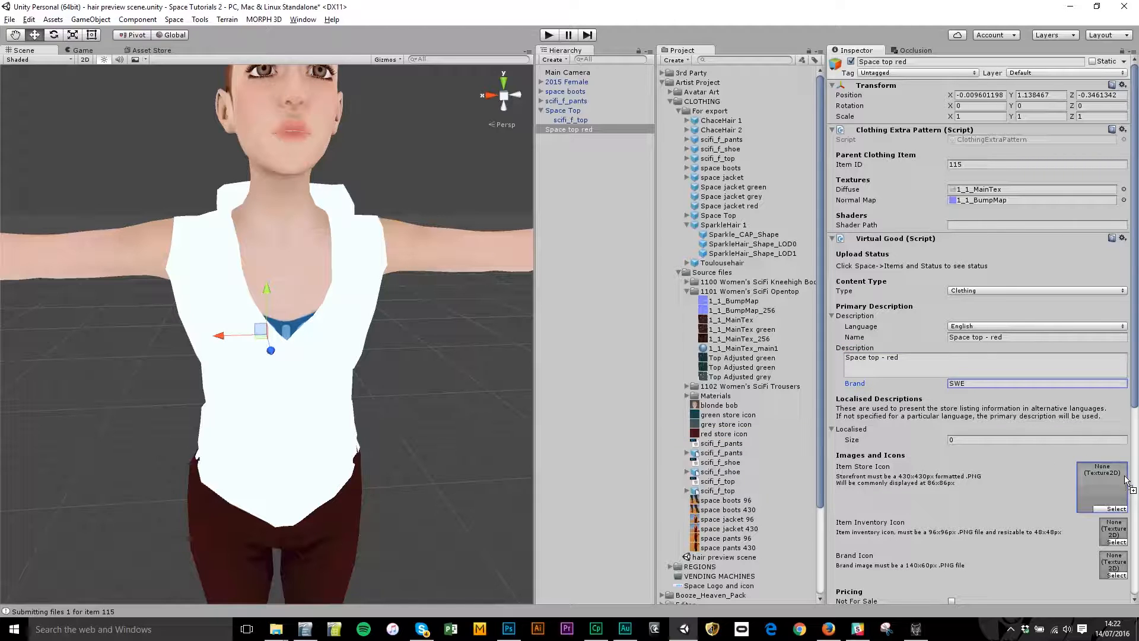
pyautogui.moveTo(729, 433); pyautogui.dragTo(1113, 534)
pyautogui.scroll(-4, 759, 510)
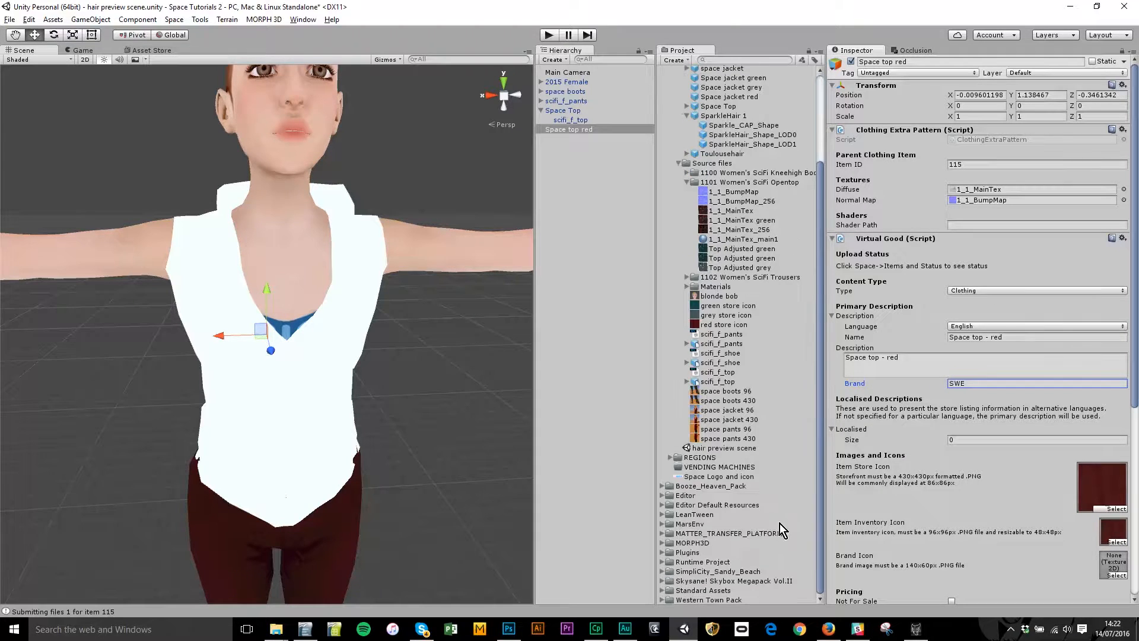
pyautogui.moveTo(704, 475); pyautogui.dragTo(1008, 534)
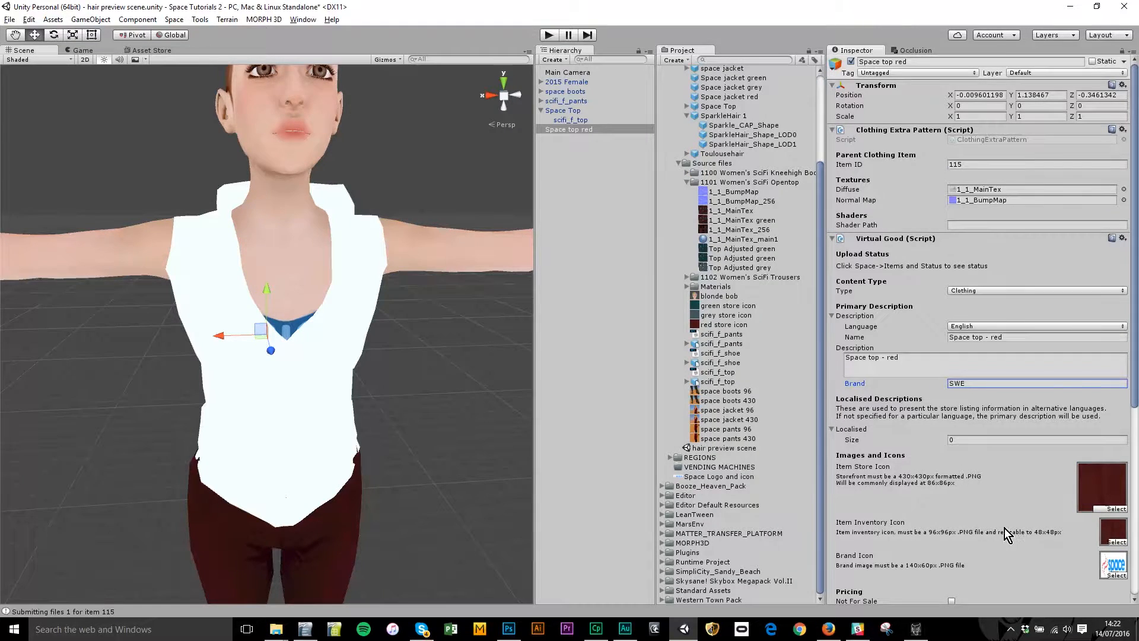
# Set the developer name to SWE and the copyright to ©2016 SWE.
pyautogui.scroll(-3, 1002, 528)
pyautogui.scroll(-3, 1000, 519)
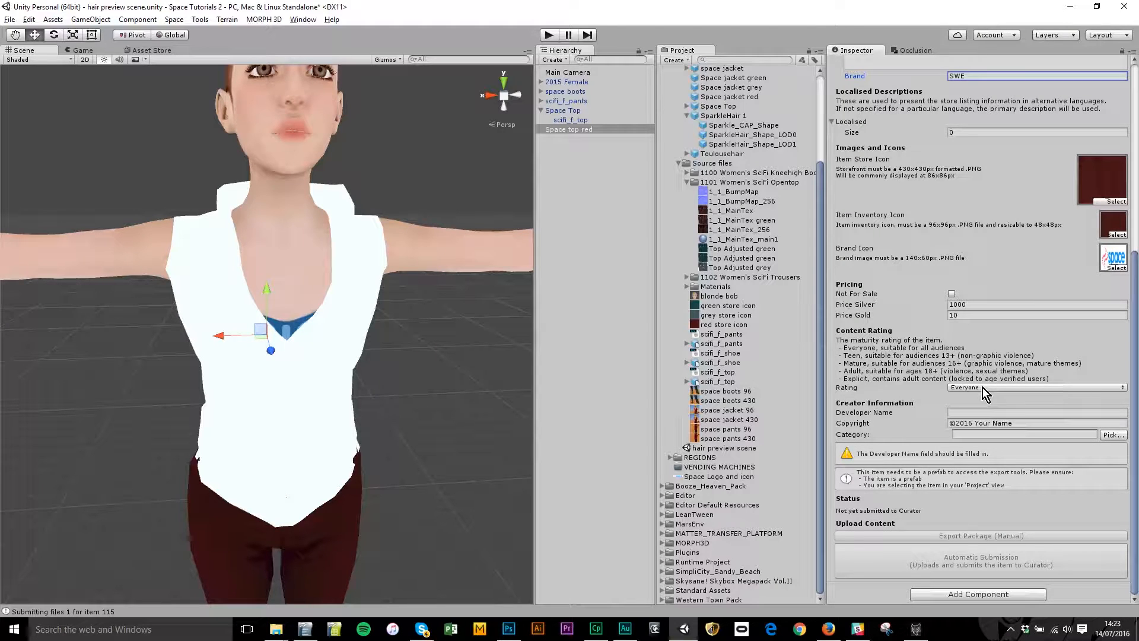
pyautogui.click(1015, 412)
pyautogui.write('SWE')
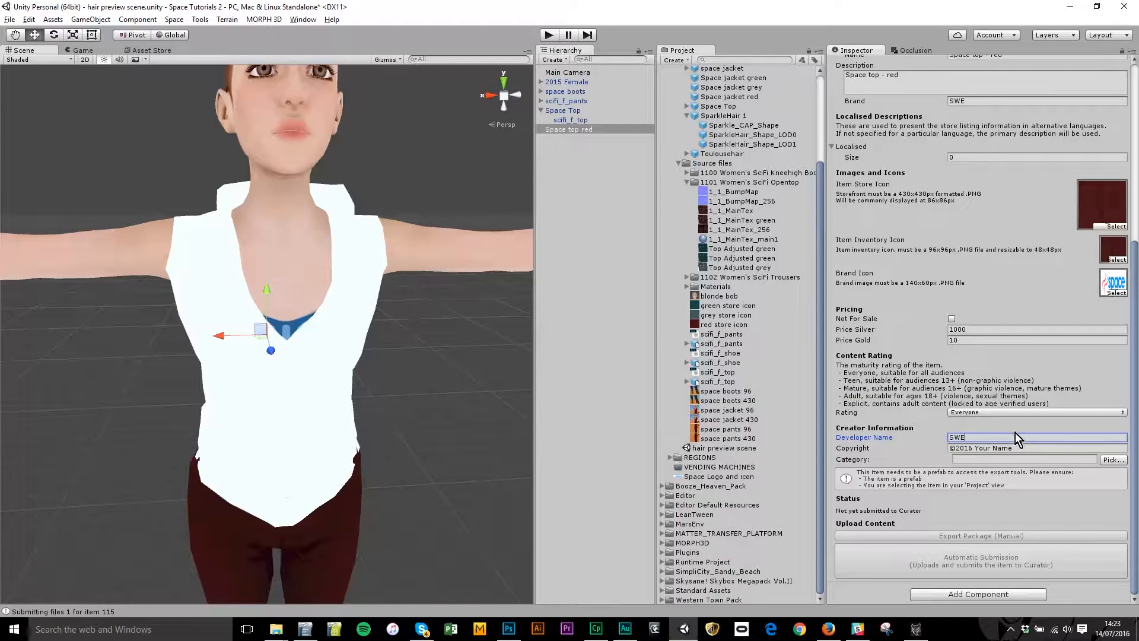
pyautogui.moveTo(1022, 449); pyautogui.dragTo(976, 455)
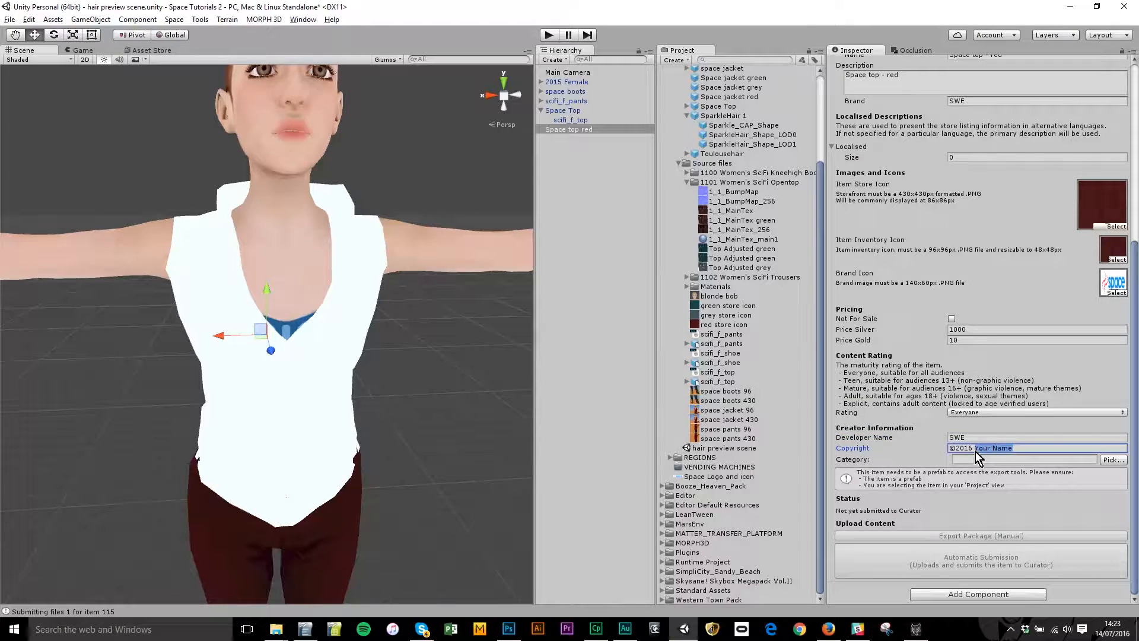
pyautogui.write('SWE')
# Set the virtual good's category to Clothes/Top/Jackets.
pyautogui.click(1113, 461)
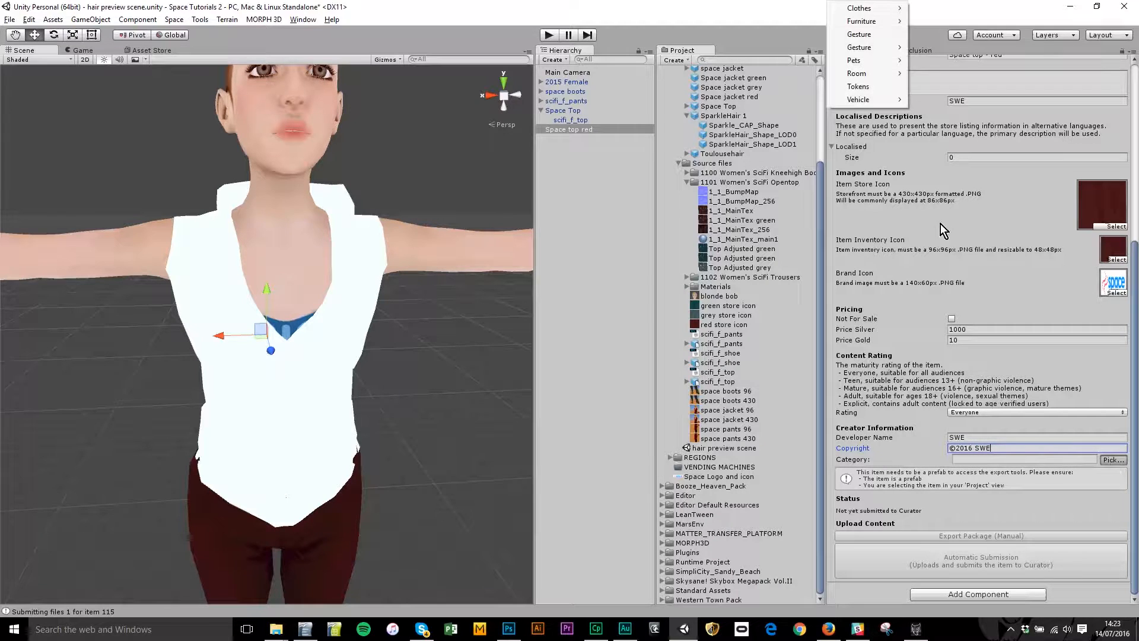
pyautogui.moveTo(888, 9)
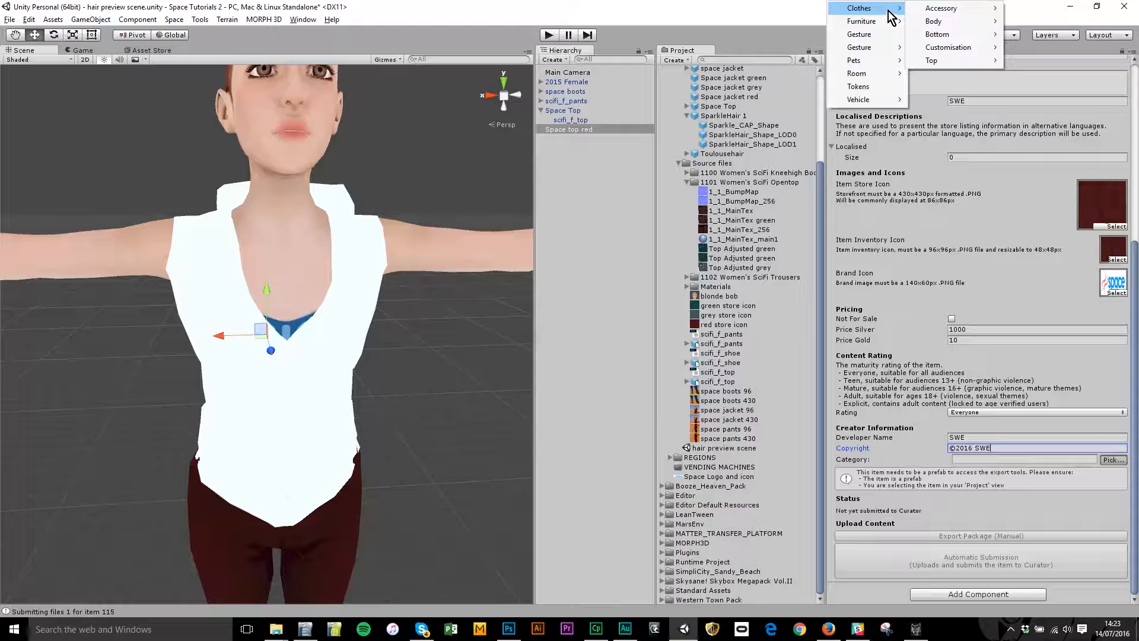
pyautogui.moveTo(949, 11)
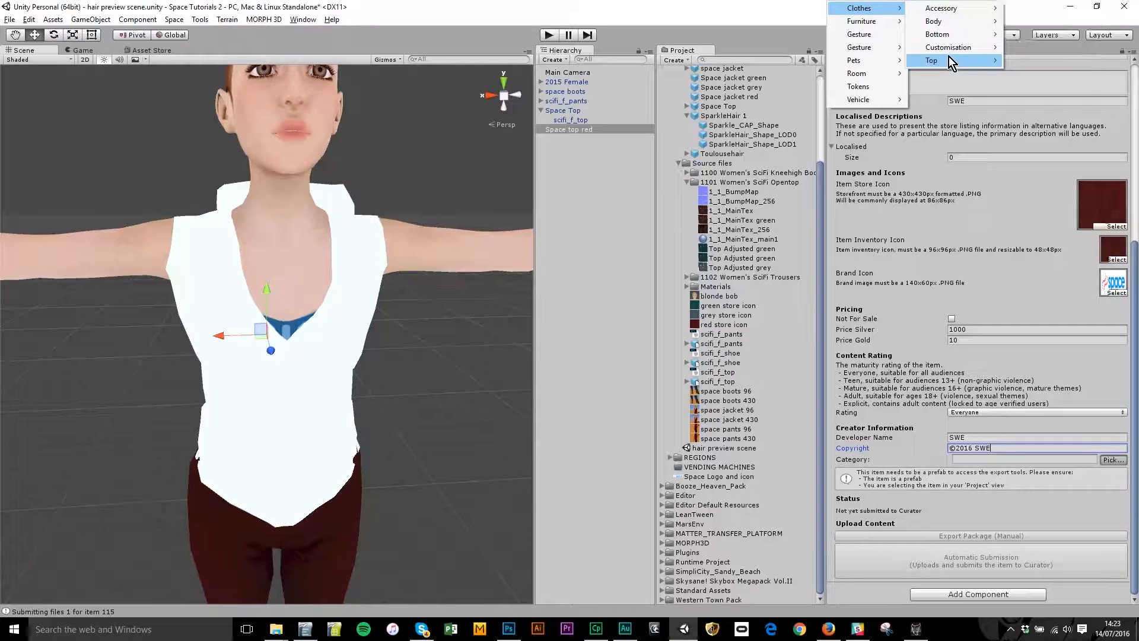
pyautogui.moveTo(949, 58)
pyautogui.click(1031, 60)
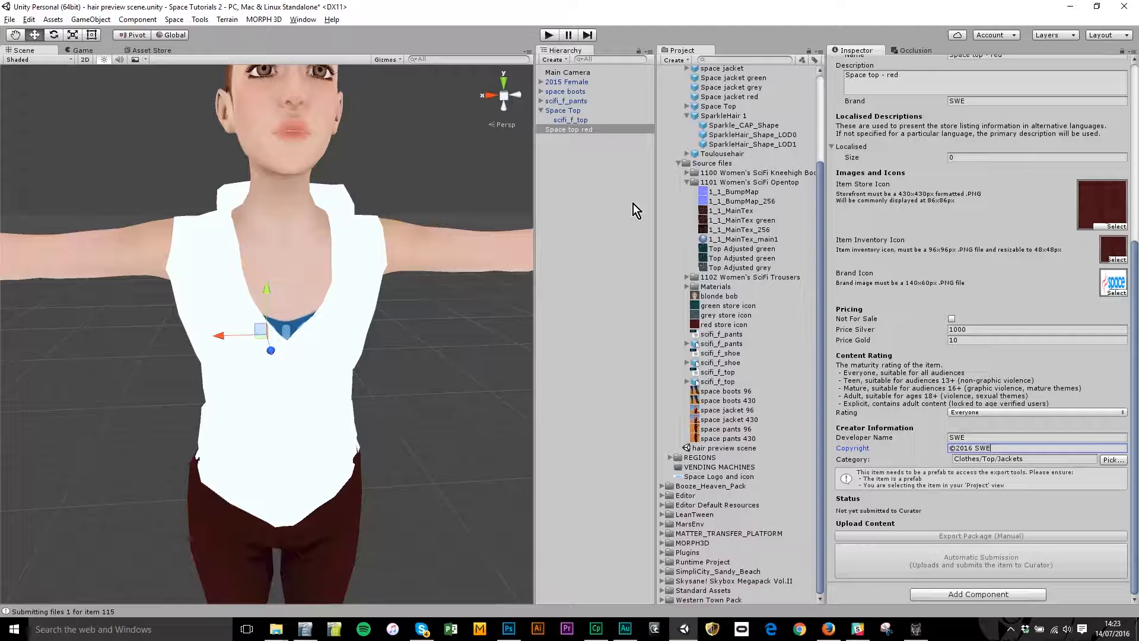
# Save Space top red as a prefab in the For export folder and delete its copy from the scene.
pyautogui.click(587, 130)
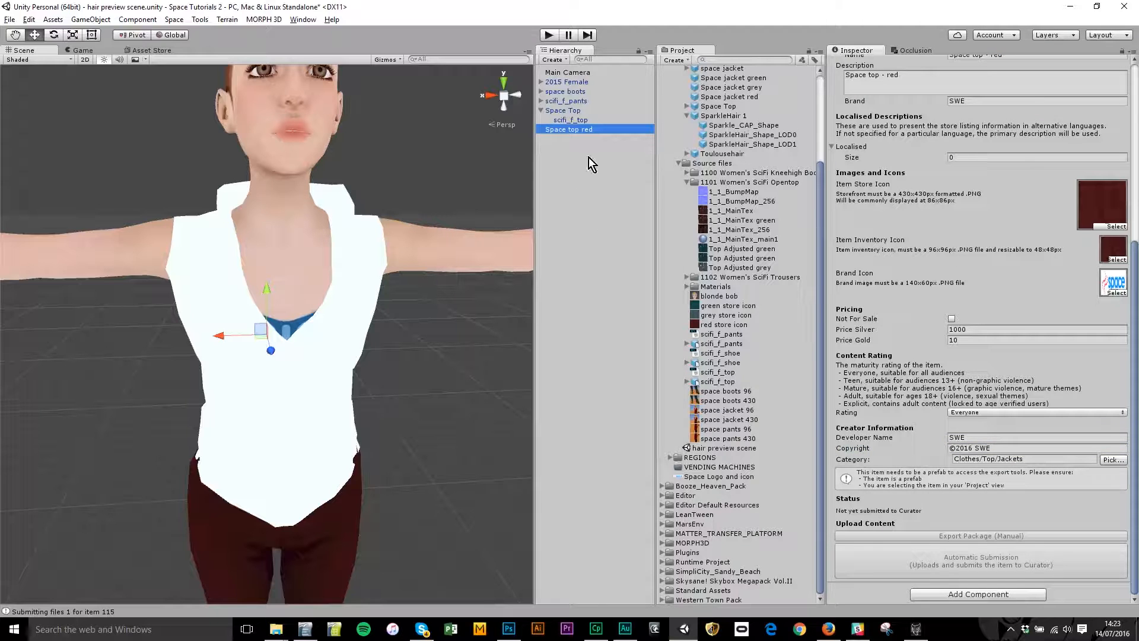
pyautogui.scroll(4, 789, 191)
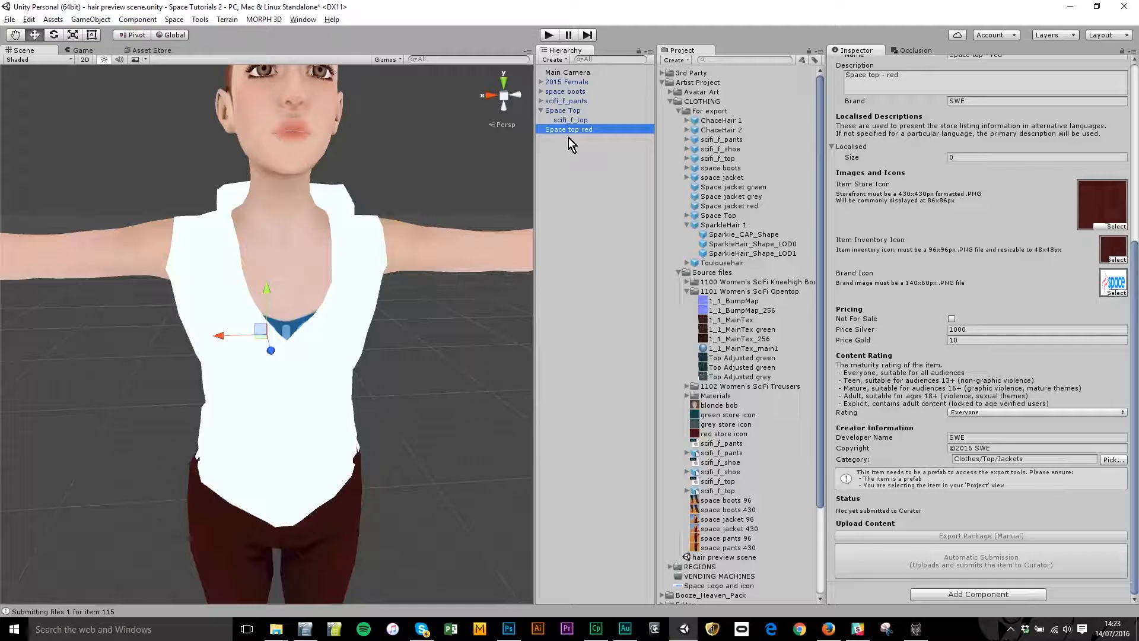
pyautogui.moveTo(578, 131); pyautogui.dragTo(724, 119)
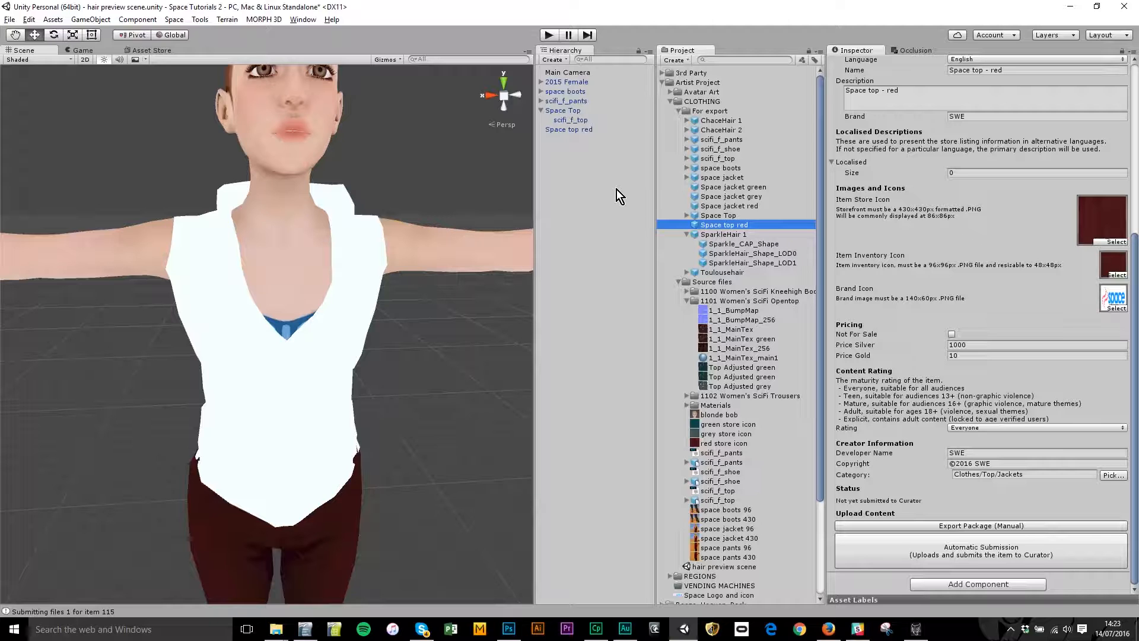
pyautogui.click(581, 130)
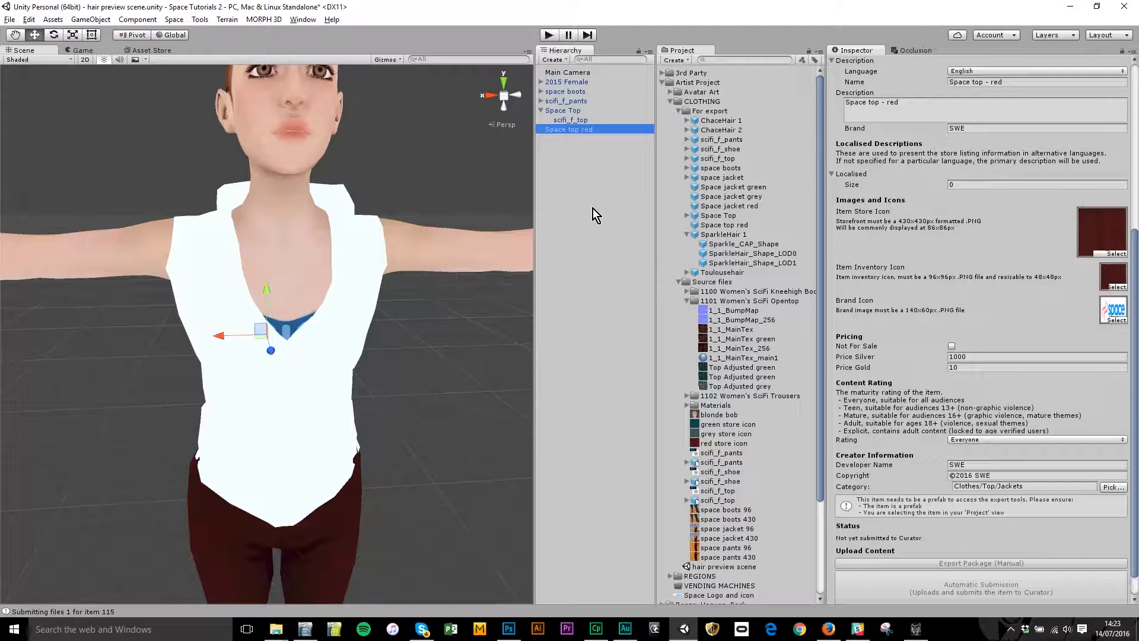
pyautogui.press('Delete')
# Duplicate the Space top red prefab twice in the For export folder.
pyautogui.click(745, 226)
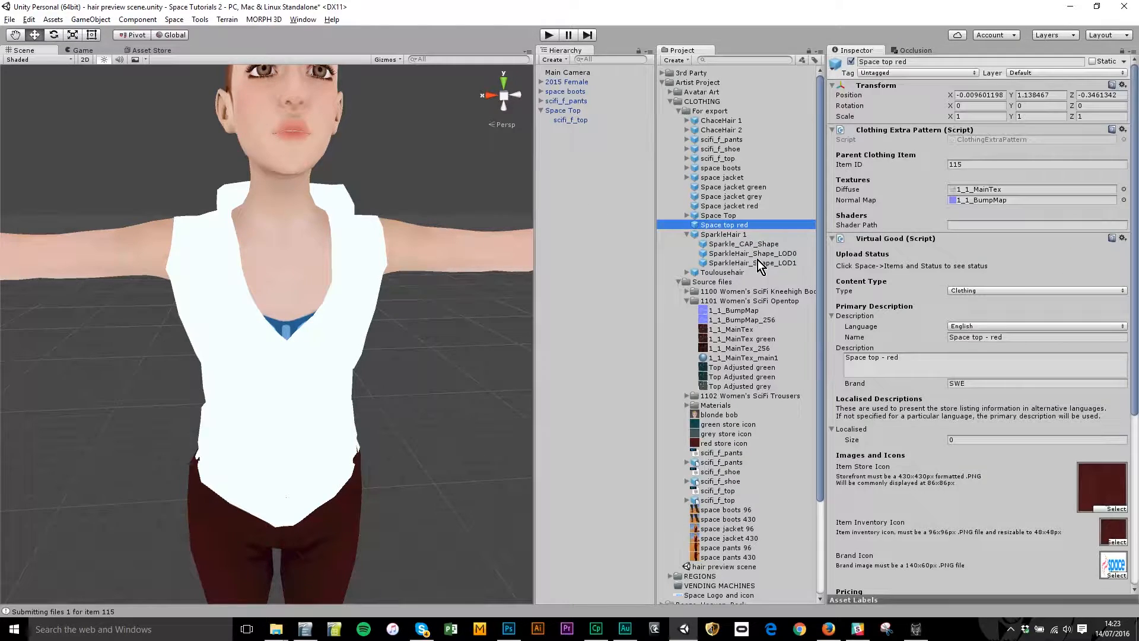
pyautogui.hotkey('ctrl', 'd')
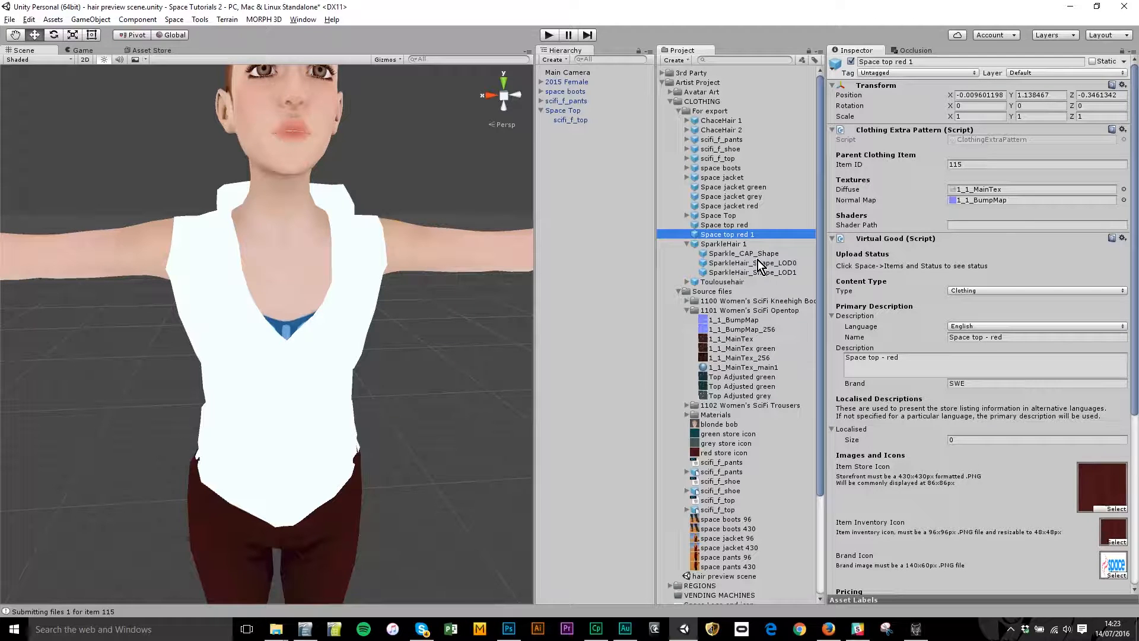
pyautogui.hotkey('ctrl', 'd')
# Rename the Space top red 2 prefab as Space top green.
pyautogui.click(750, 243)
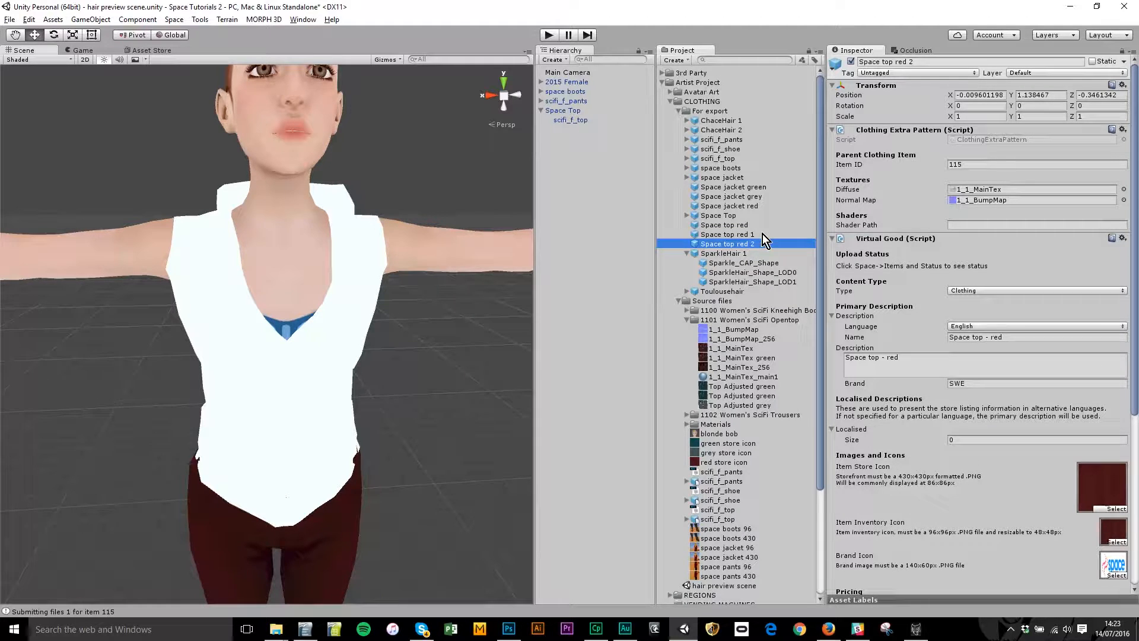
pyautogui.click(767, 244)
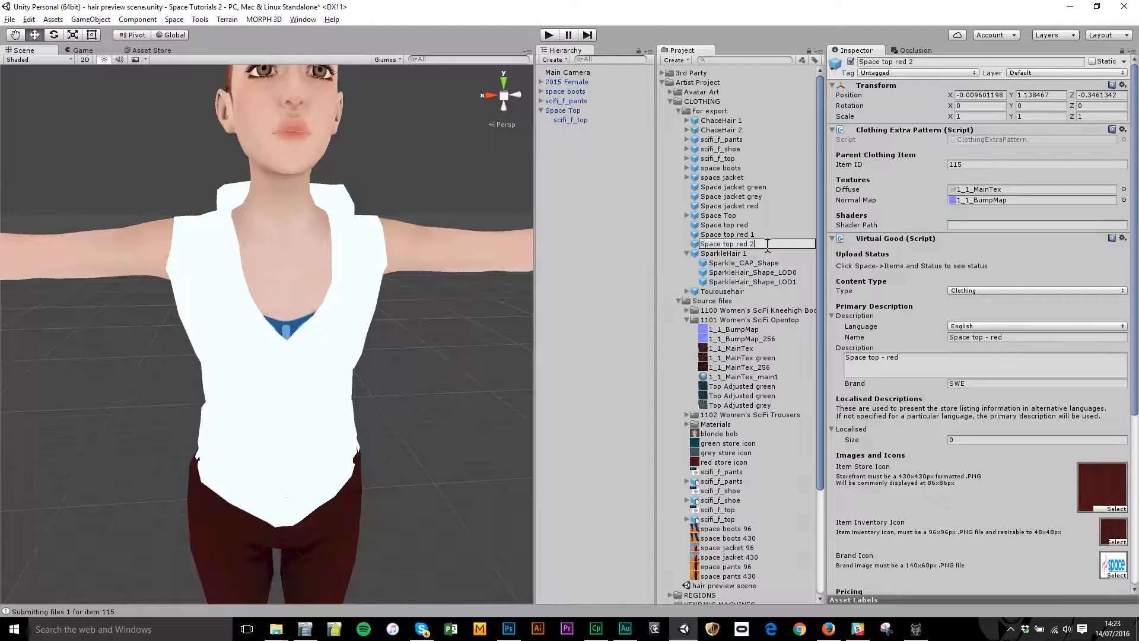
pyautogui.hotkey('ctrl', 'shift', 'Left')
pyautogui.hotkey('ctrl', 'shift', 'Left')
pyautogui.write('green')
pyautogui.press('Return')
# Rename the Space top red 1 prefab as Space top grey.
pyautogui.click(757, 246)
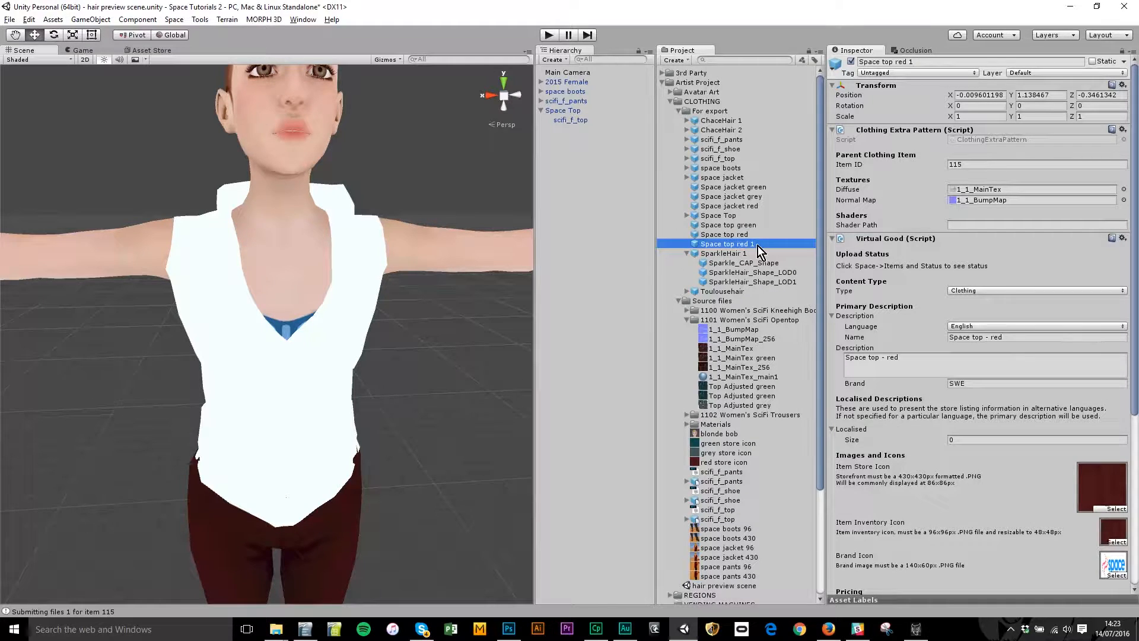
pyautogui.click(757, 246)
pyautogui.click(773, 245)
pyautogui.hotkey('shift', 'Left')
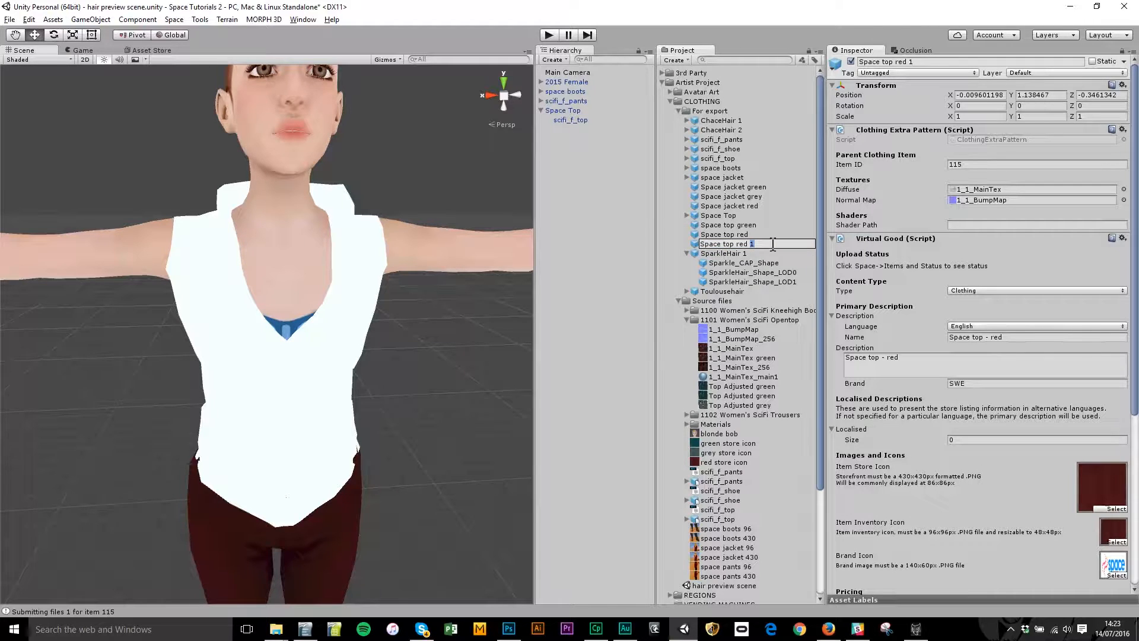
pyautogui.hotkey('shift', 'Left')
pyautogui.hotkey('shift', 'Left')
pyautogui.hotkey('shift', 'Left')
pyautogui.hotkey('shift', 'Left')
pyautogui.write('gre')
pyautogui.press('Return')
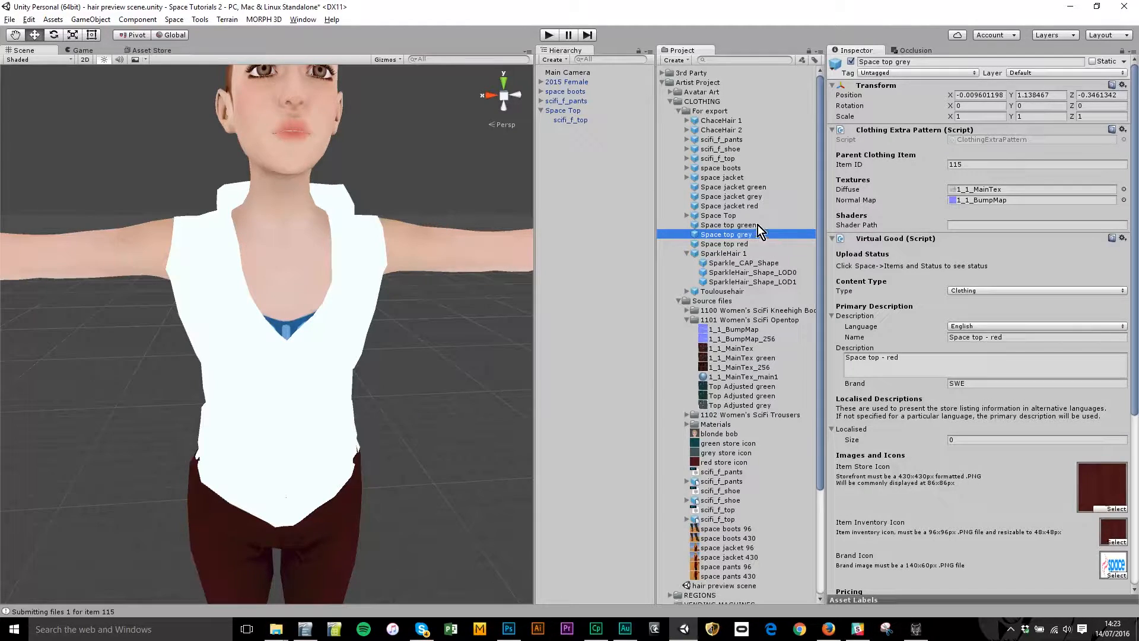
# Change the virtual good name and description of Space top green to "Space top - green".
pyautogui.click(757, 226)
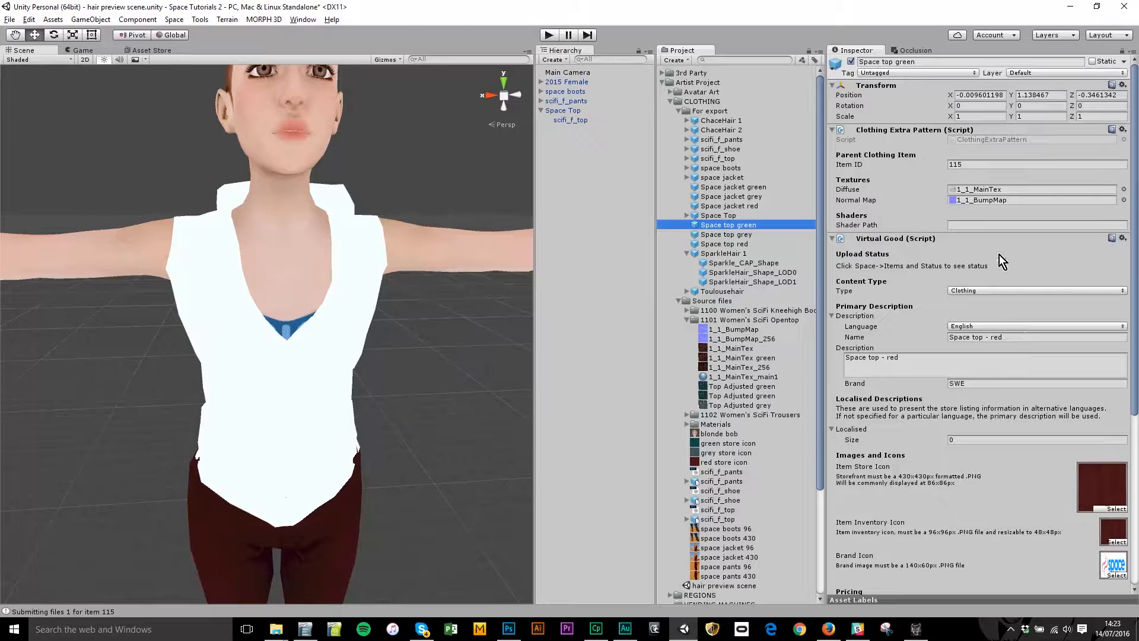
pyautogui.click(1002, 339)
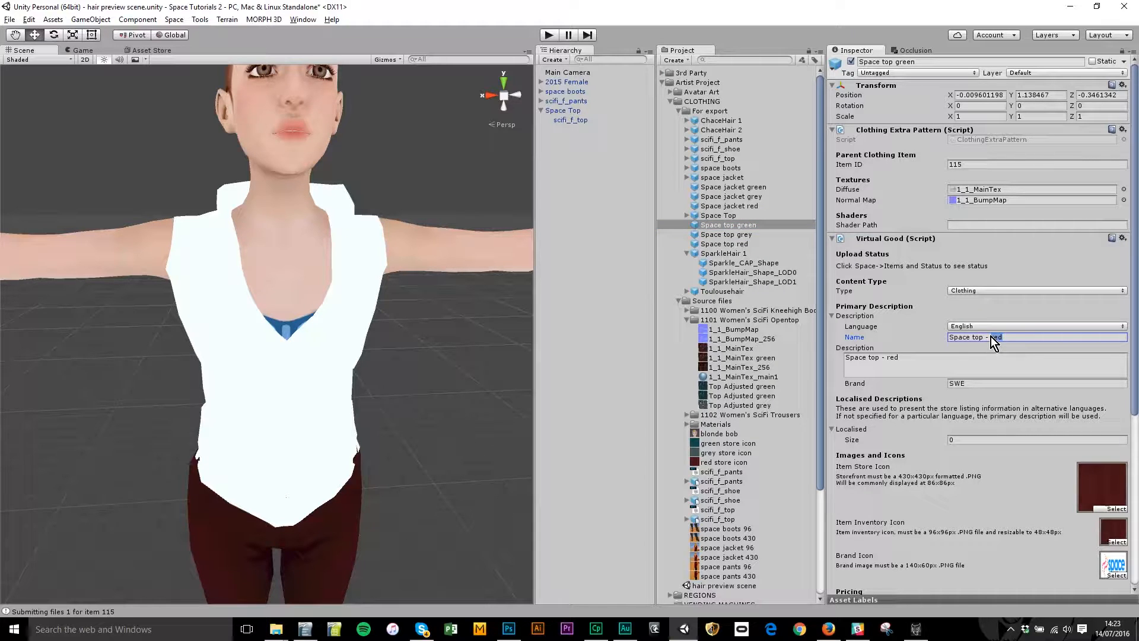
pyautogui.write('green')
pyautogui.hotkey('ctrl', 'shift', 'Left')
pyautogui.hotkey('ctrl', 'c')
pyautogui.click(1026, 356)
pyautogui.hotkey('ctrl', 'shift', 'Left')
pyautogui.hotkey('ctrl', 'v')
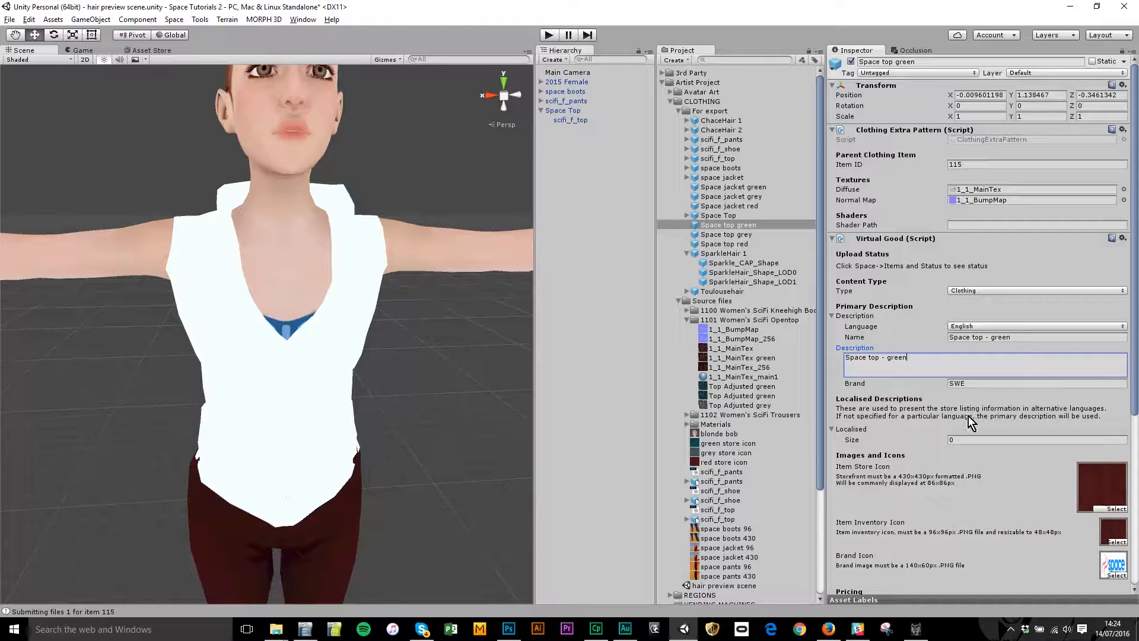
# Assign green store icon as Space top green's store and inventory icons, and Top Adjusted green as its diffuse texture.
pyautogui.moveTo(736, 447); pyautogui.dragTo(1099, 495)
pyautogui.moveTo(730, 445); pyautogui.dragTo(1112, 532)
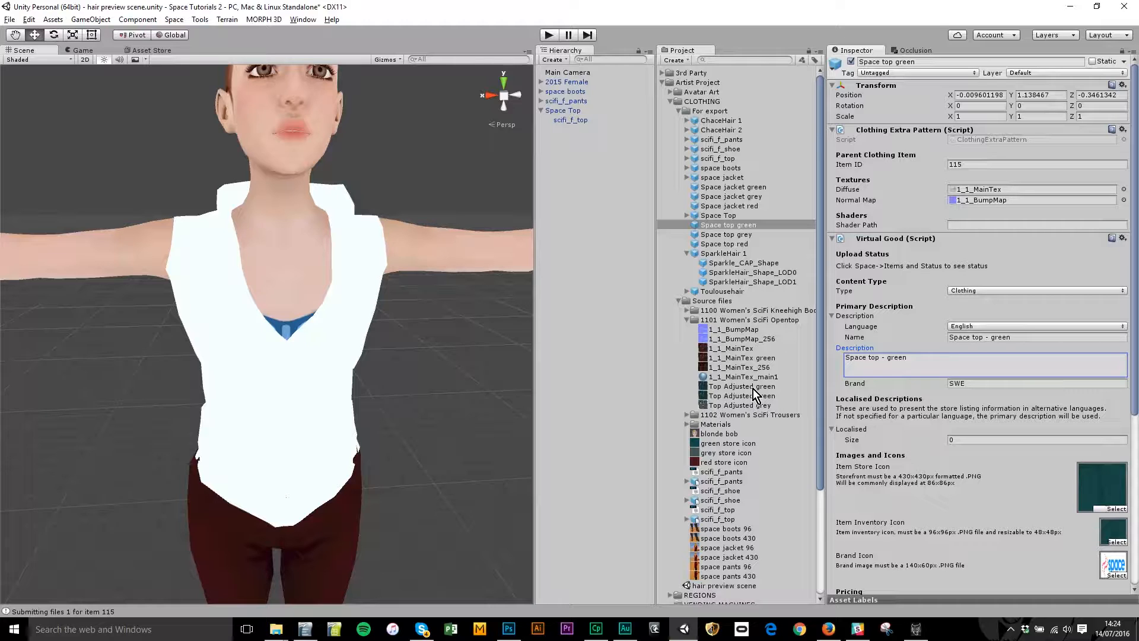
pyautogui.moveTo(753, 387); pyautogui.dragTo(1012, 195)
# Compare the Top Adjusted green and 1_1_MainTex texture previews, and review the settings of the Space top green prefab.
pyautogui.click(758, 387)
pyautogui.click(934, 600)
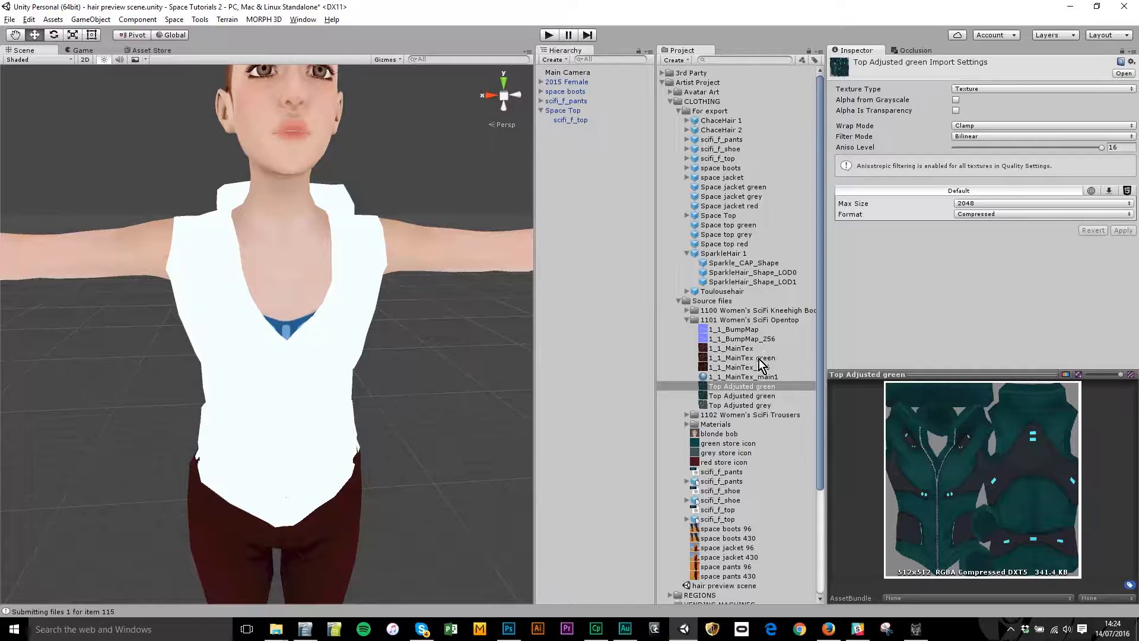
pyautogui.click(746, 350)
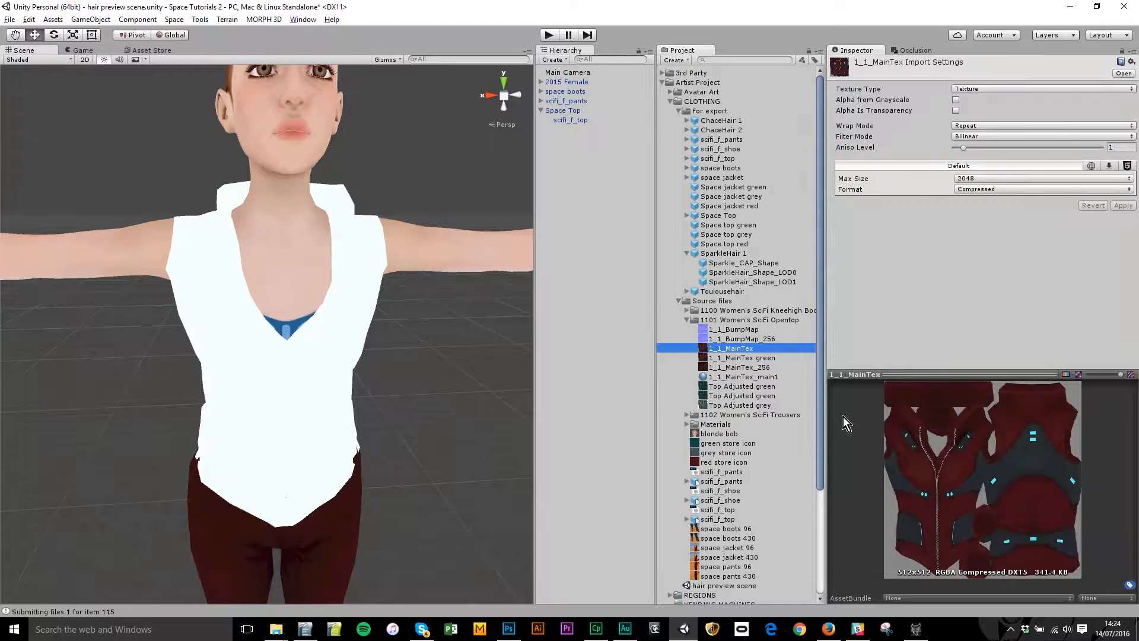
pyautogui.click(743, 388)
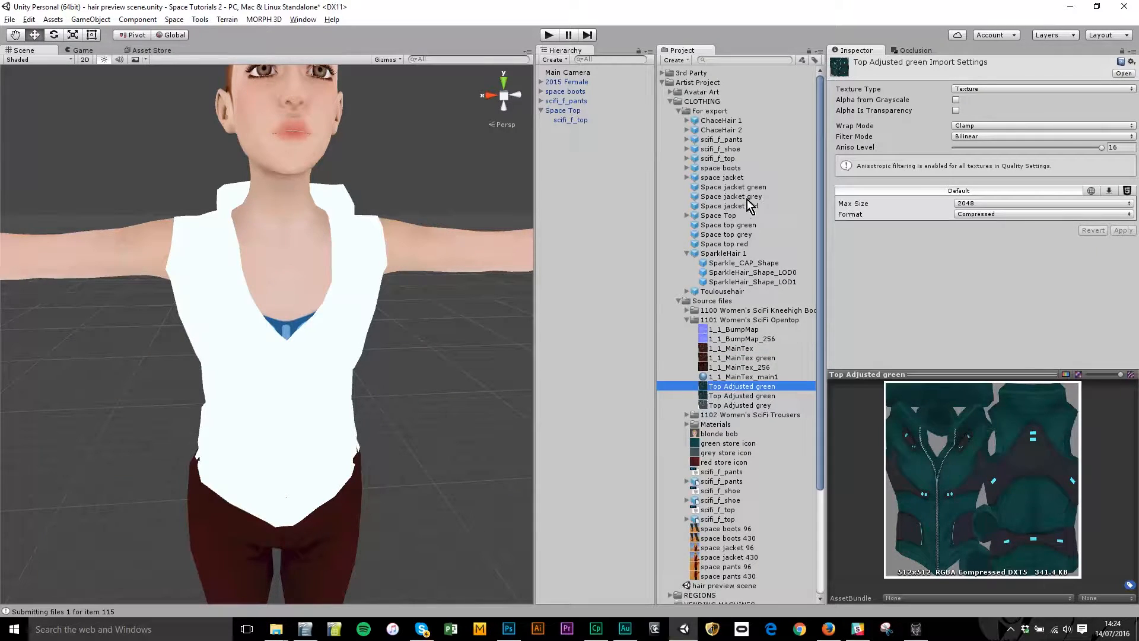
pyautogui.click(741, 225)
pyautogui.scroll(-10, 995, 345)
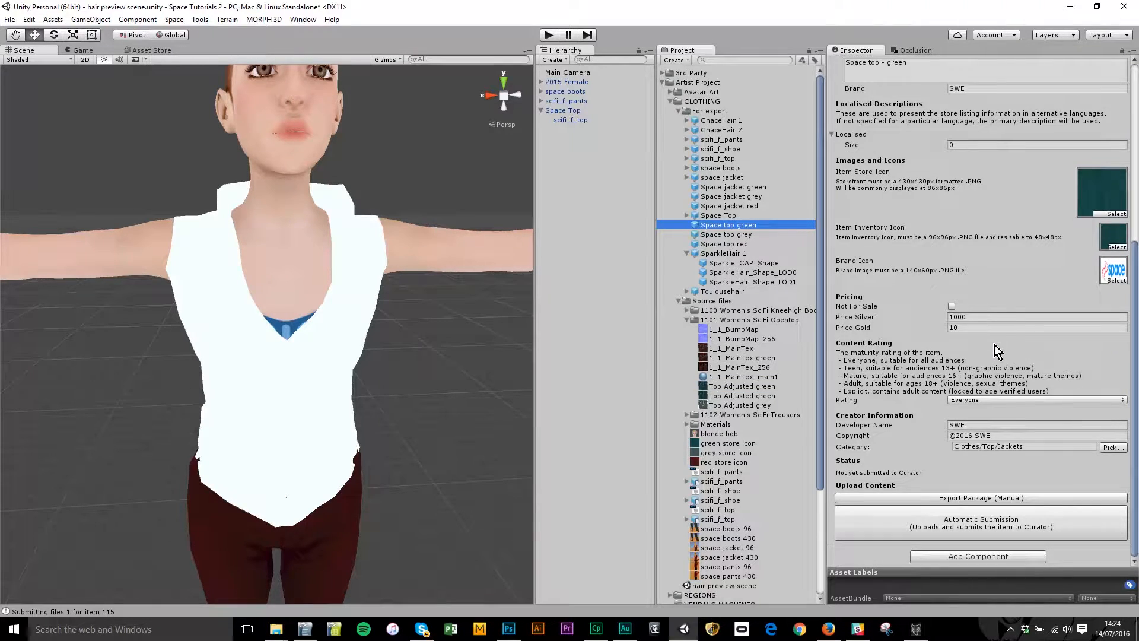
pyautogui.scroll(7, 973, 383)
pyautogui.scroll(3, 973, 383)
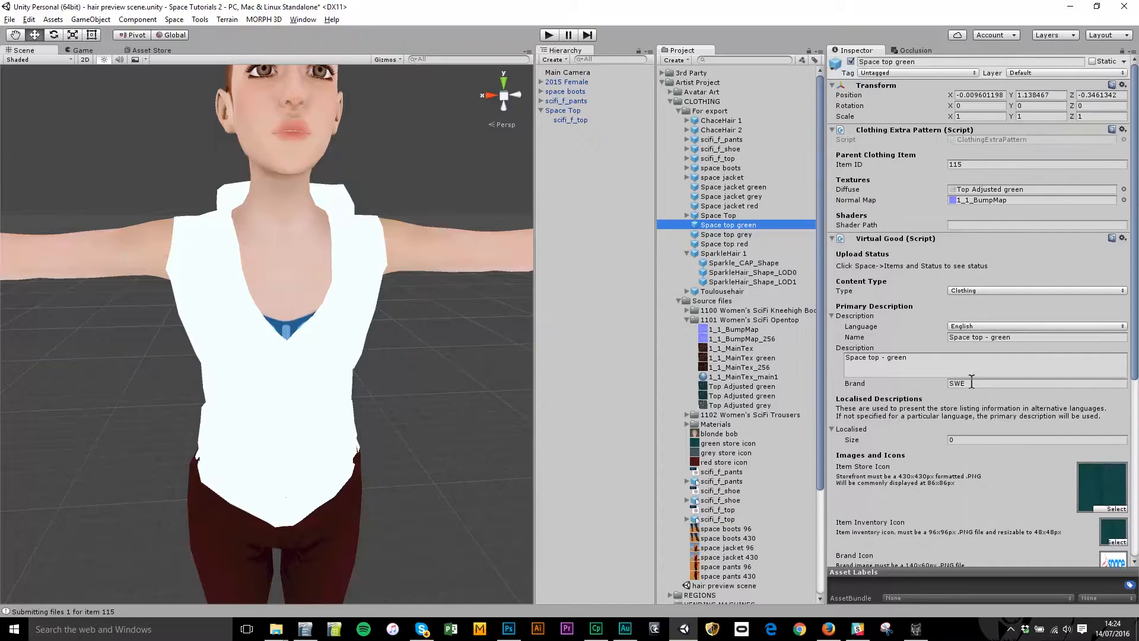
# Change the virtual good name and description of Space top grey to "Space top - grey".
pyautogui.click(751, 236)
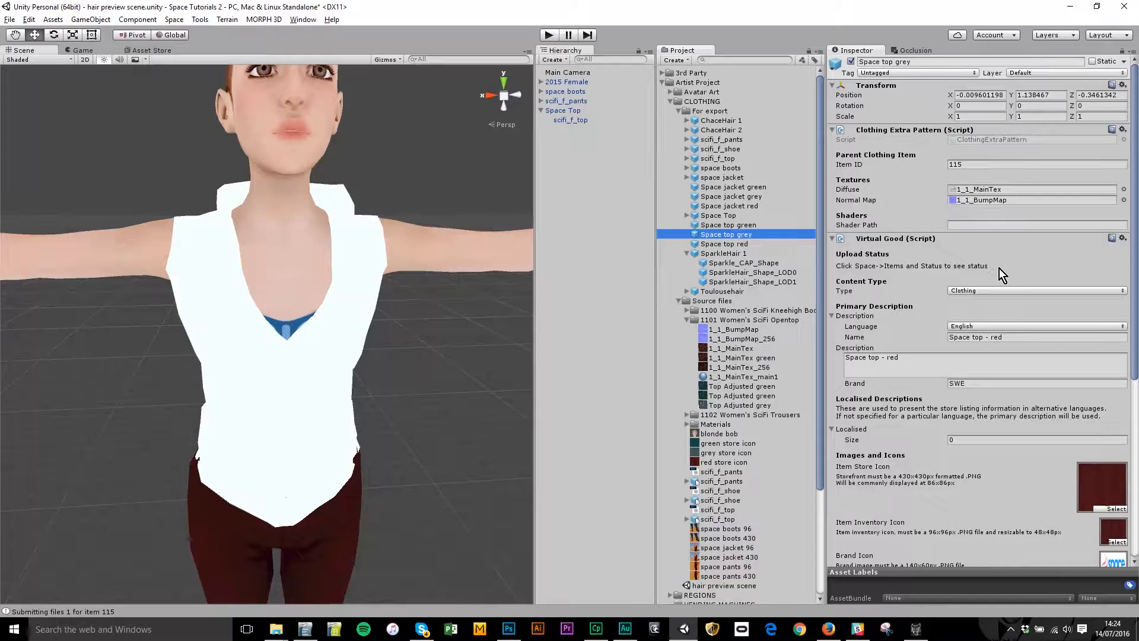
pyautogui.click(1000, 338)
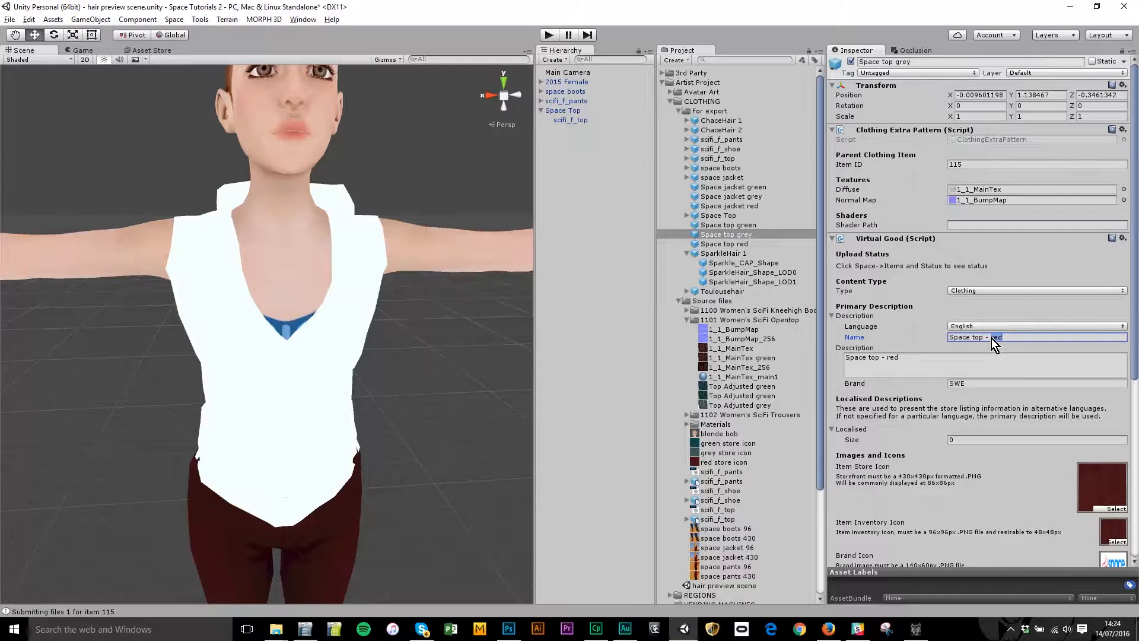
pyautogui.write('grey')
pyautogui.hotkey('ctrl', 'shift', 'Left')
pyautogui.hotkey('ctrl', 'c')
pyautogui.press('Tab')
pyautogui.press('End')
pyautogui.hotkey('ctrl', 'shift', 'Left')
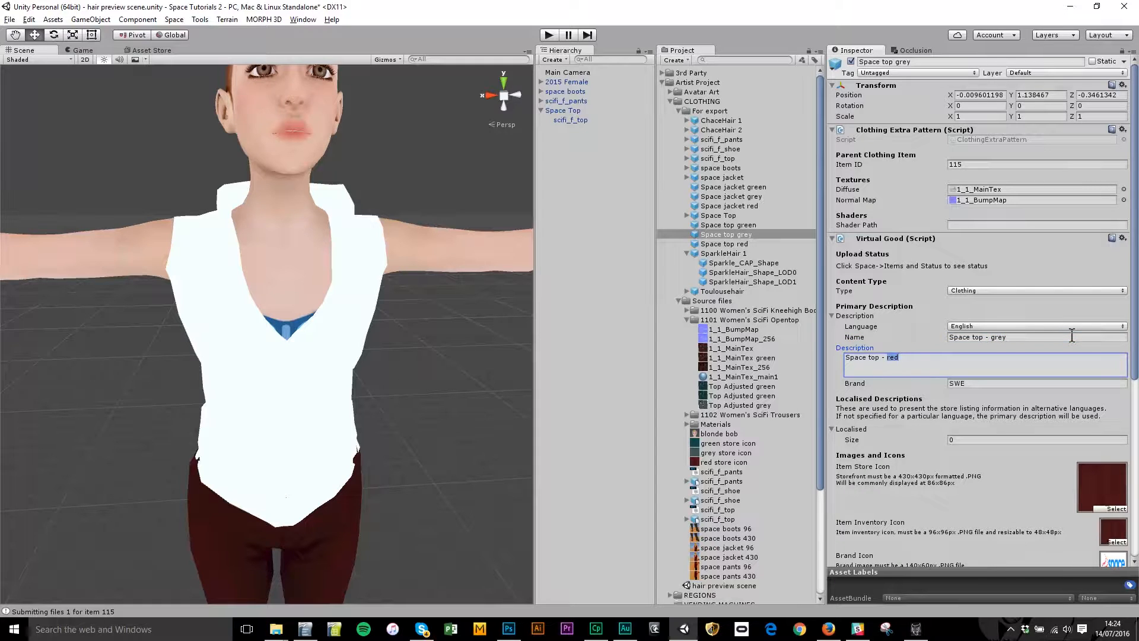
pyautogui.hotkey('ctrl', 'v')
# Assign grey store icon as Space top grey's store and inventory icons, and Top Adjusted grey as its diffuse texture.
pyautogui.moveTo(735, 453); pyautogui.dragTo(1091, 492)
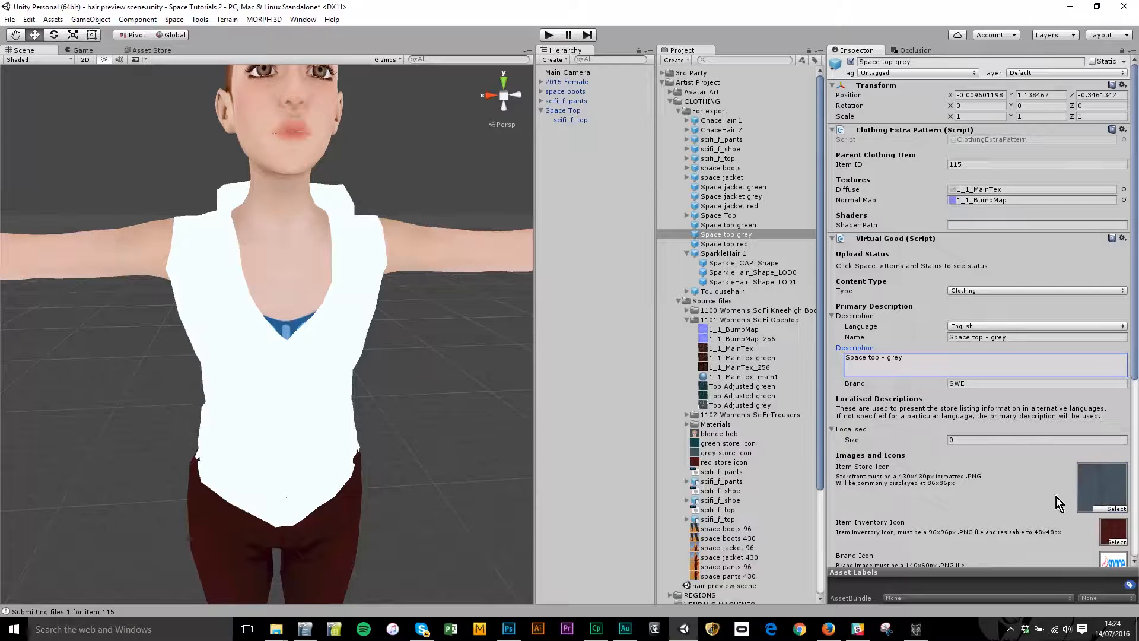
pyautogui.moveTo(714, 454); pyautogui.dragTo(1114, 537)
pyautogui.scroll(-6, 962, 482)
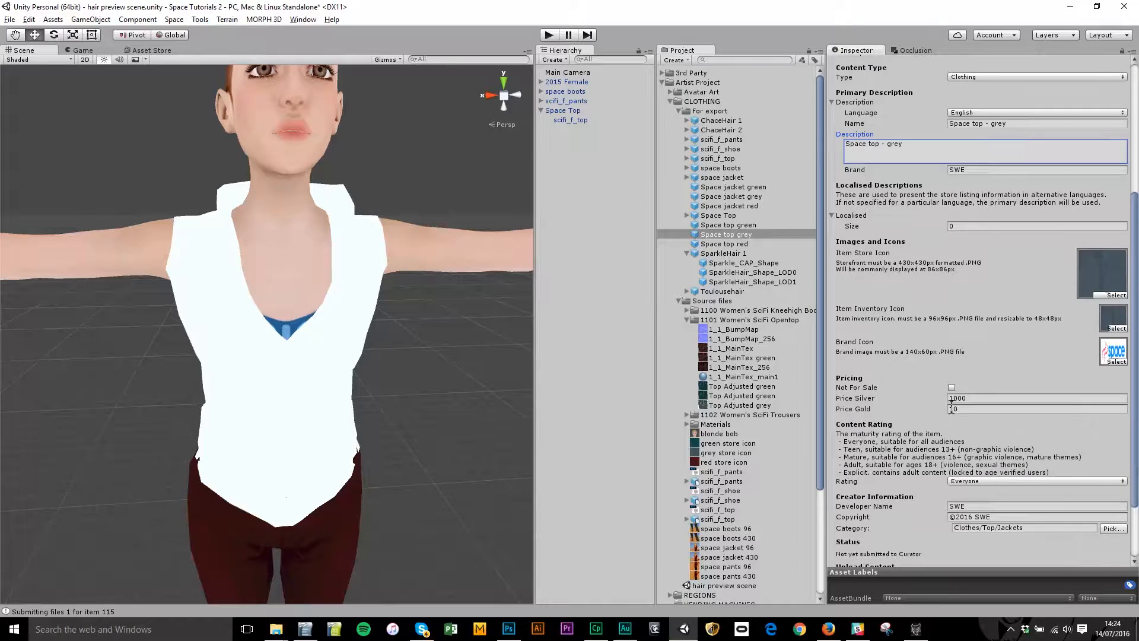
pyautogui.scroll(-3, 955, 414)
pyautogui.scroll(8, 956, 416)
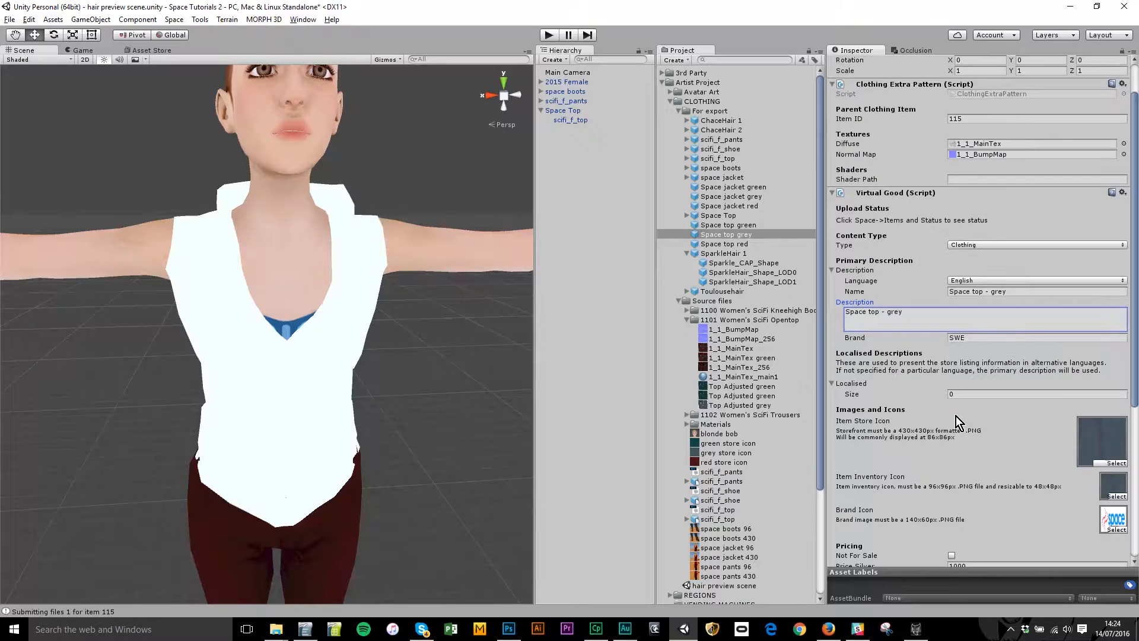
pyautogui.scroll(2, 952, 403)
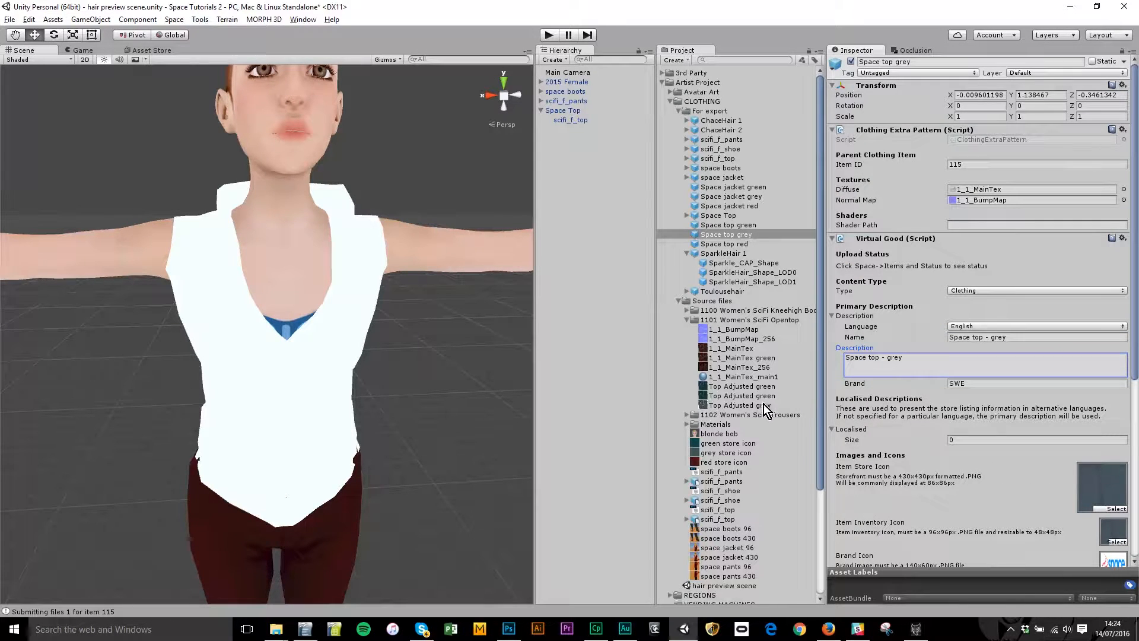
pyautogui.moveTo(763, 405); pyautogui.dragTo(1026, 191)
# Check the previews of the Top Adjusted grey, Top Adjusted green and 1_1_MainTex green textures.
pyautogui.click(771, 405)
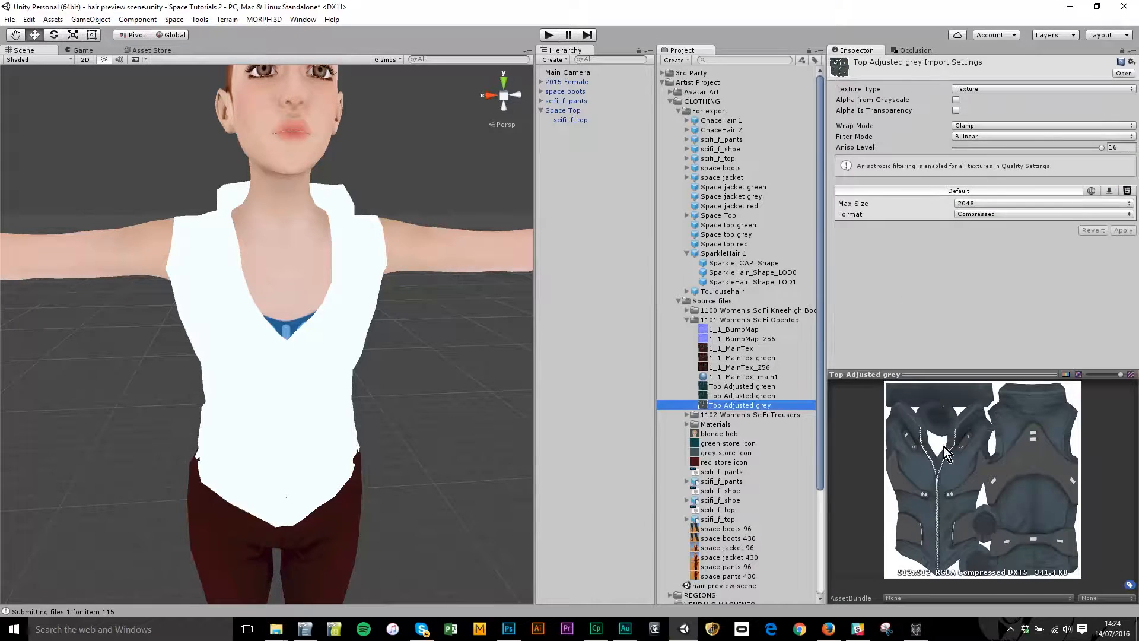
pyautogui.click(768, 395)
pyautogui.click(770, 358)
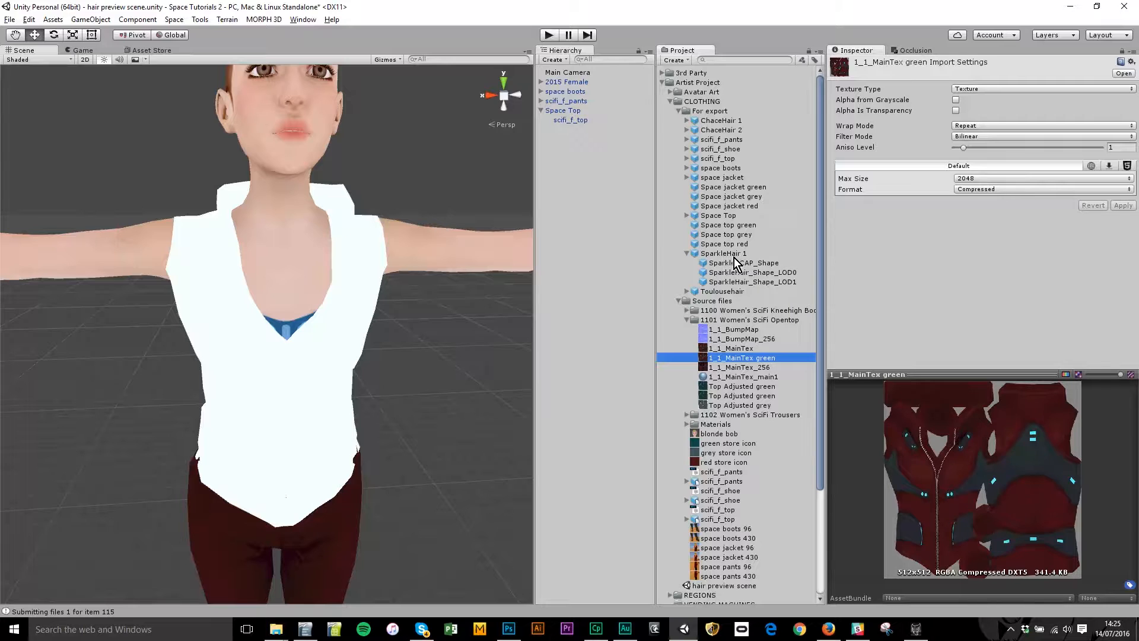
# Review the settings of the Space top green prefab and upload it to the Curator by automatic submission.
pyautogui.click(767, 225)
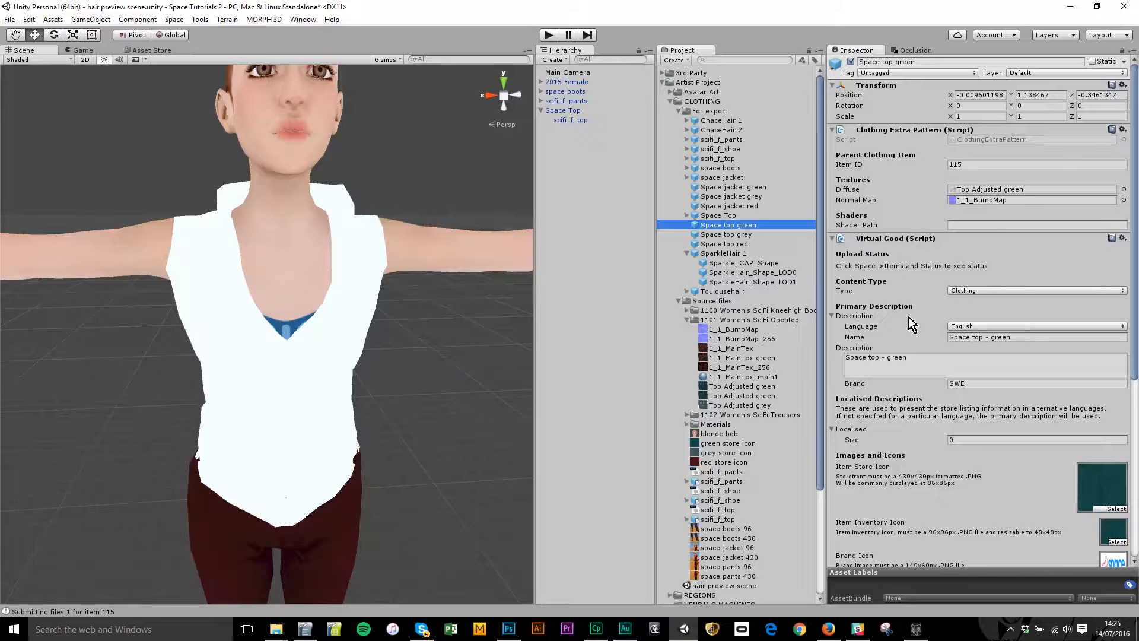
pyautogui.scroll(-6, 908, 350)
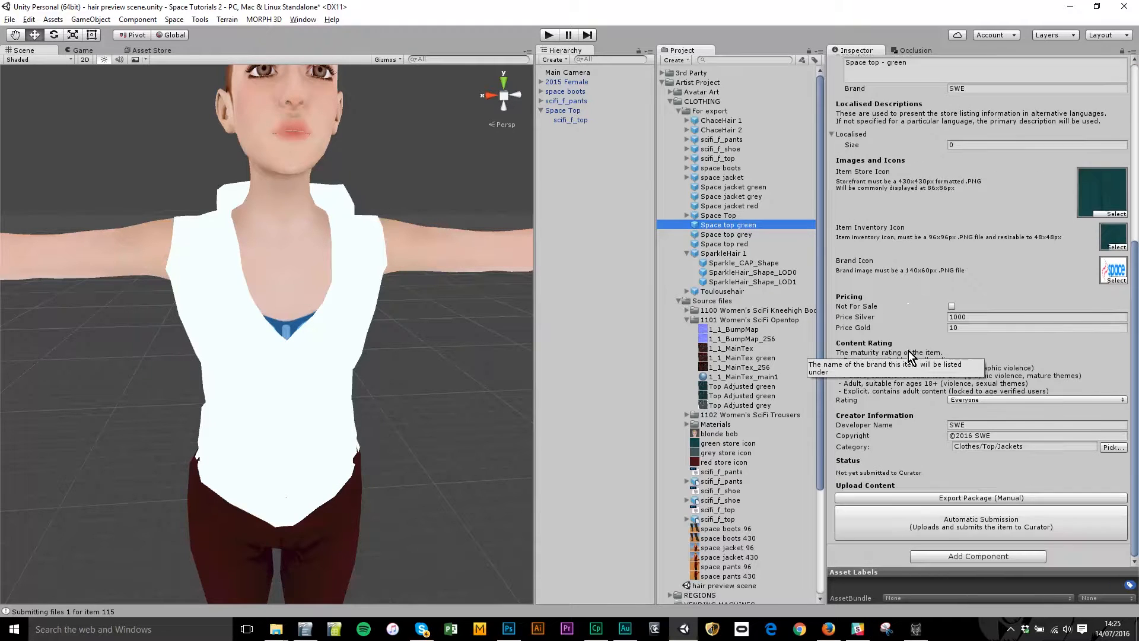
pyautogui.scroll(6, 902, 220)
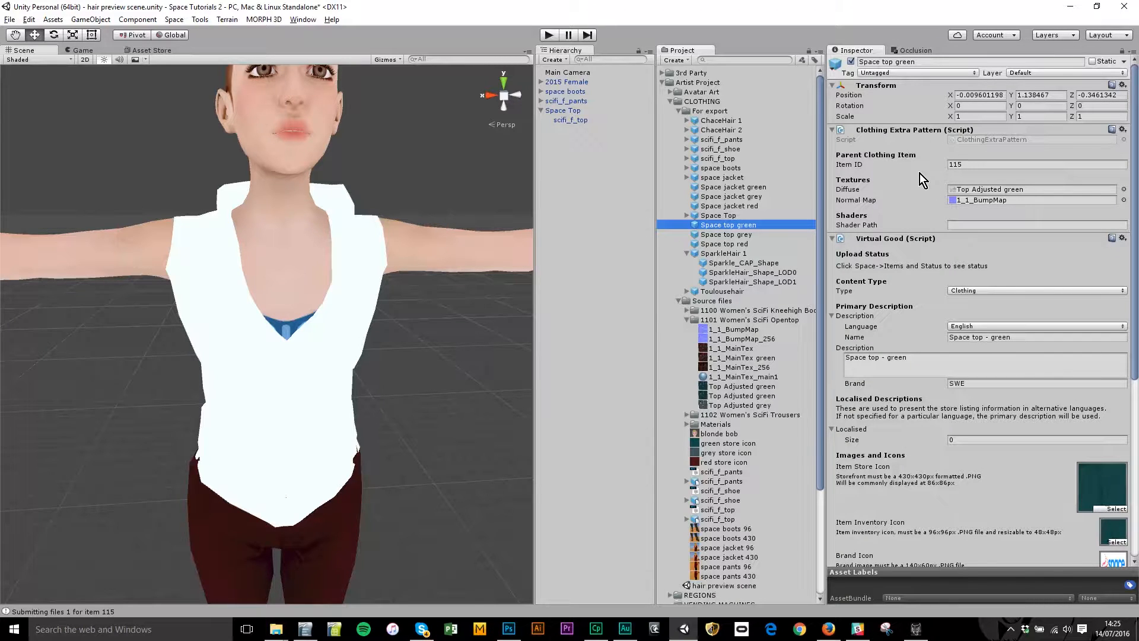
pyautogui.scroll(-6, 949, 297)
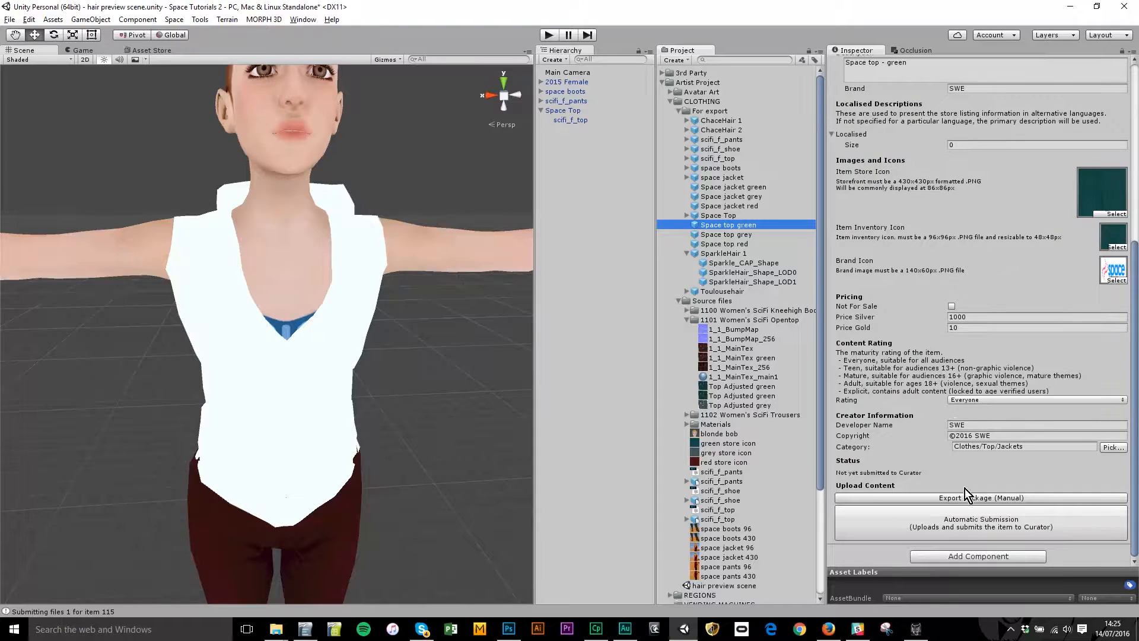
pyautogui.click(963, 522)
pyautogui.click(593, 337)
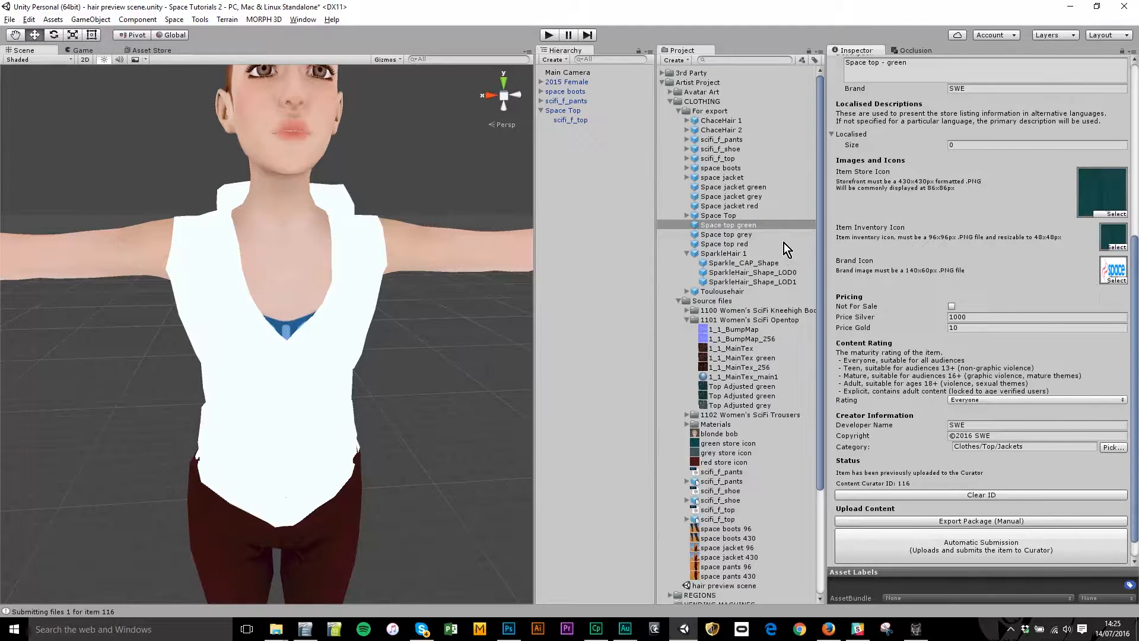
# Submit the Space top grey and Space top red prefabs to the Curator by automatic submission.
pyautogui.click(745, 235)
pyautogui.click(944, 520)
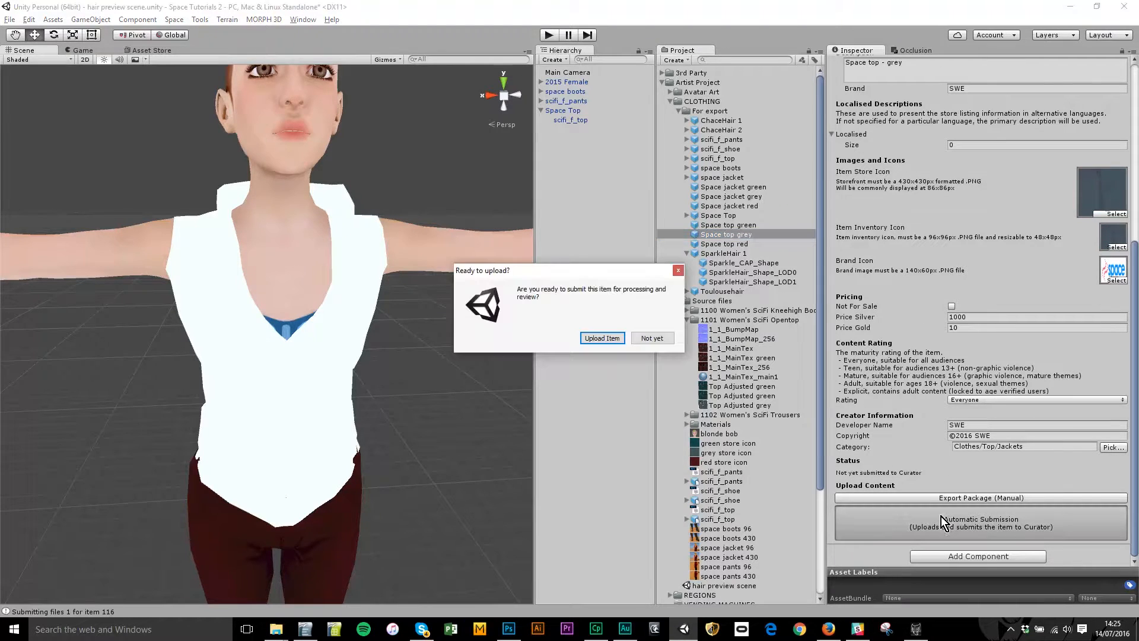
pyautogui.click(611, 340)
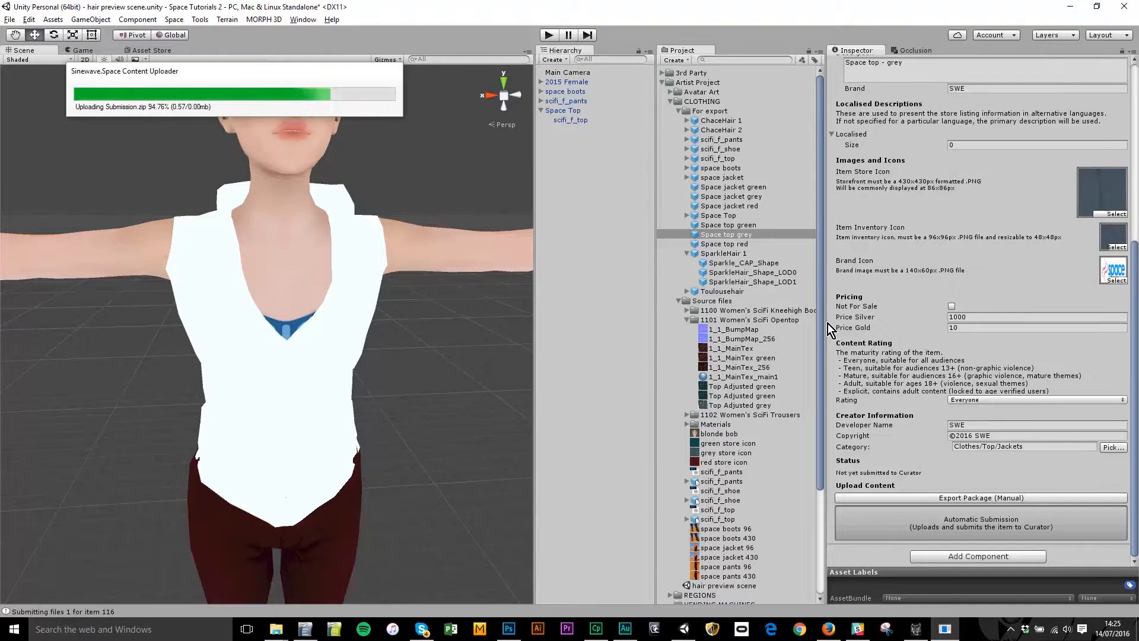
pyautogui.click(737, 244)
pyautogui.click(951, 521)
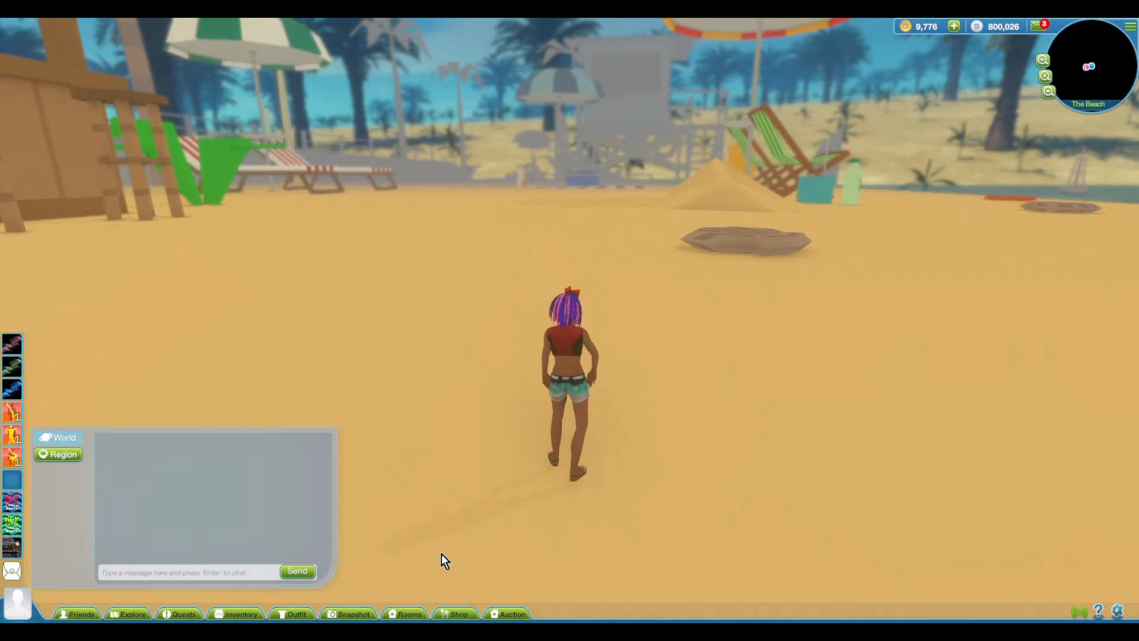
# Switch to the Sinewave Space virtual world, filter the shop's tops to jackets and preview Space Top.
pyautogui.click(462, 612)
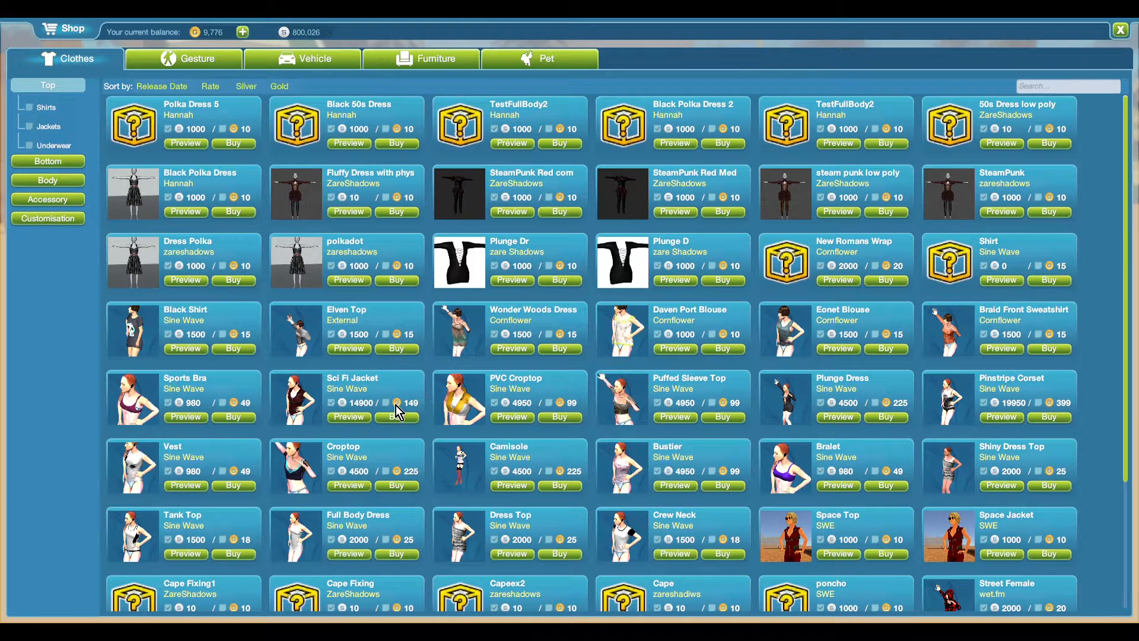
pyautogui.click(49, 129)
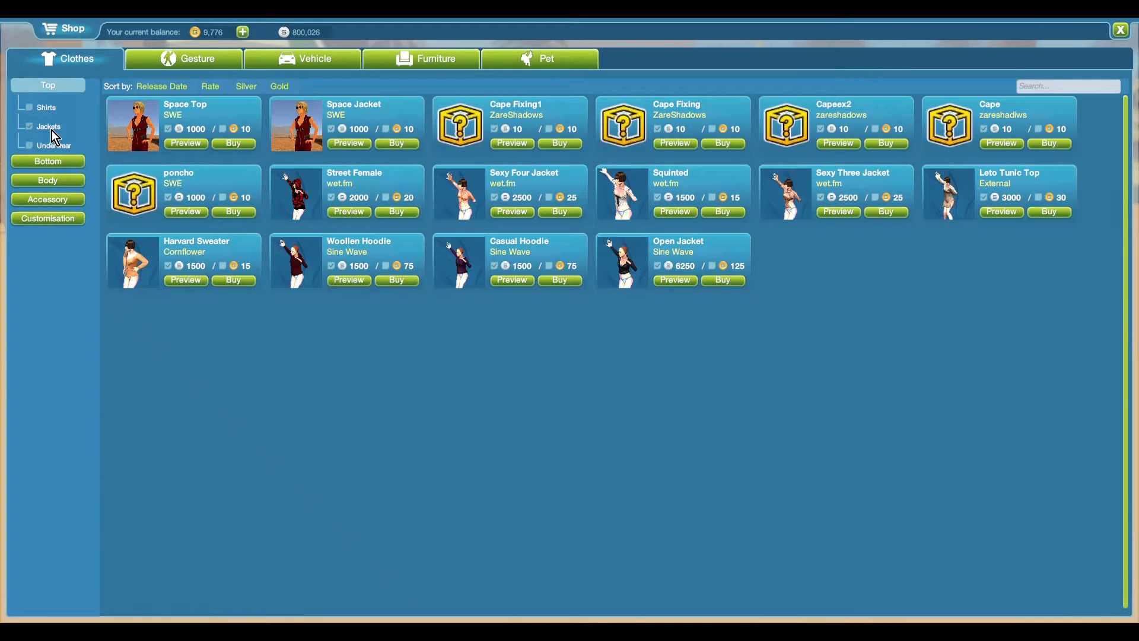
pyautogui.click(184, 146)
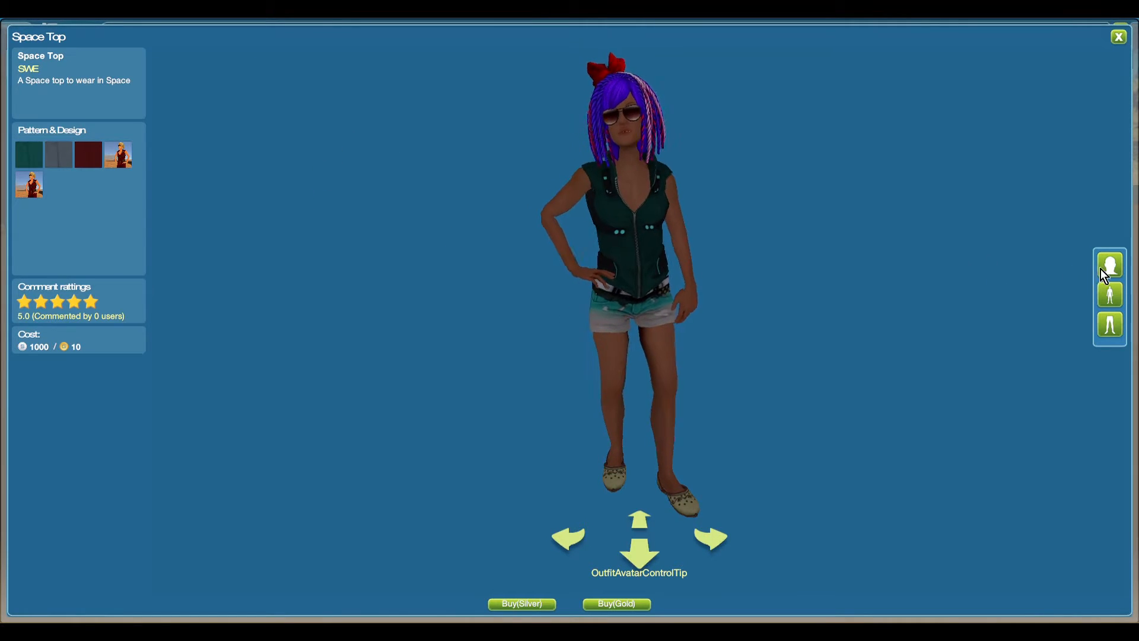
# Try the red pattern of Space Top on the previewed avatar, and choose the grey pattern.
pyautogui.press('Right')
pyautogui.moveTo(651, 340); pyautogui.dragTo(1088, 359)
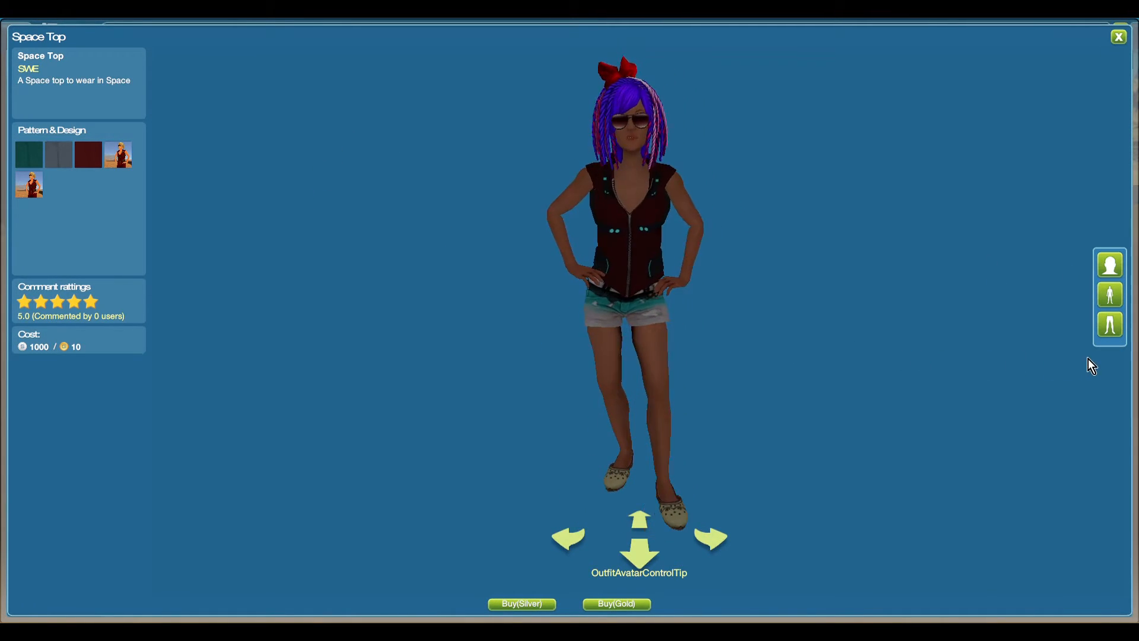
pyautogui.click(62, 155)
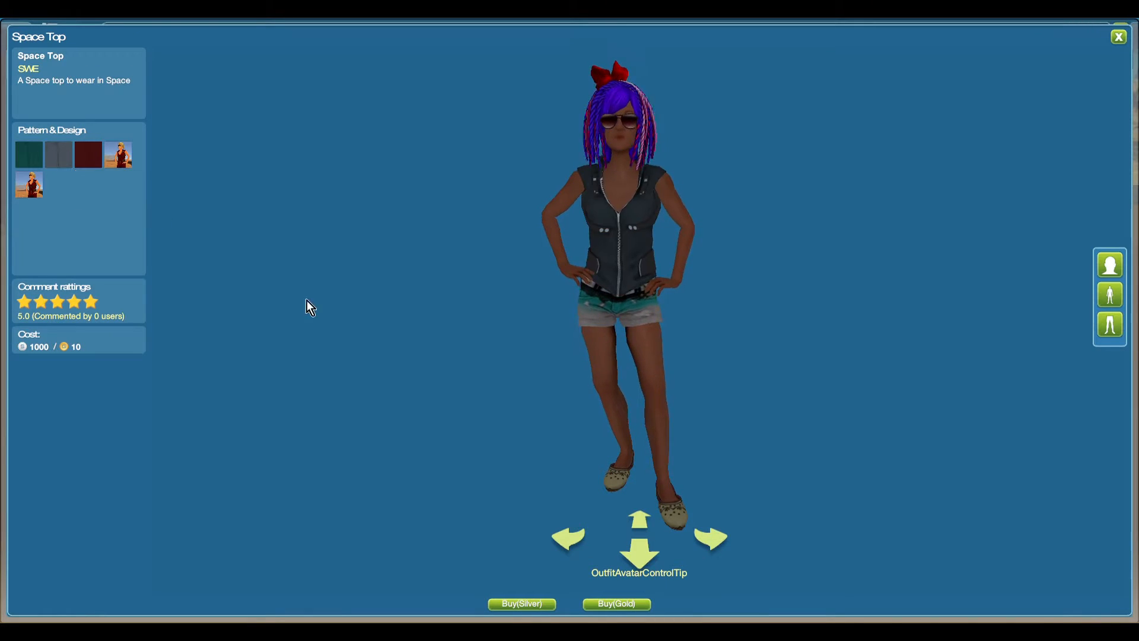
# Buy the grey Space Top with silver and close the shop.
pyautogui.click(511, 605)
pyautogui.click(513, 392)
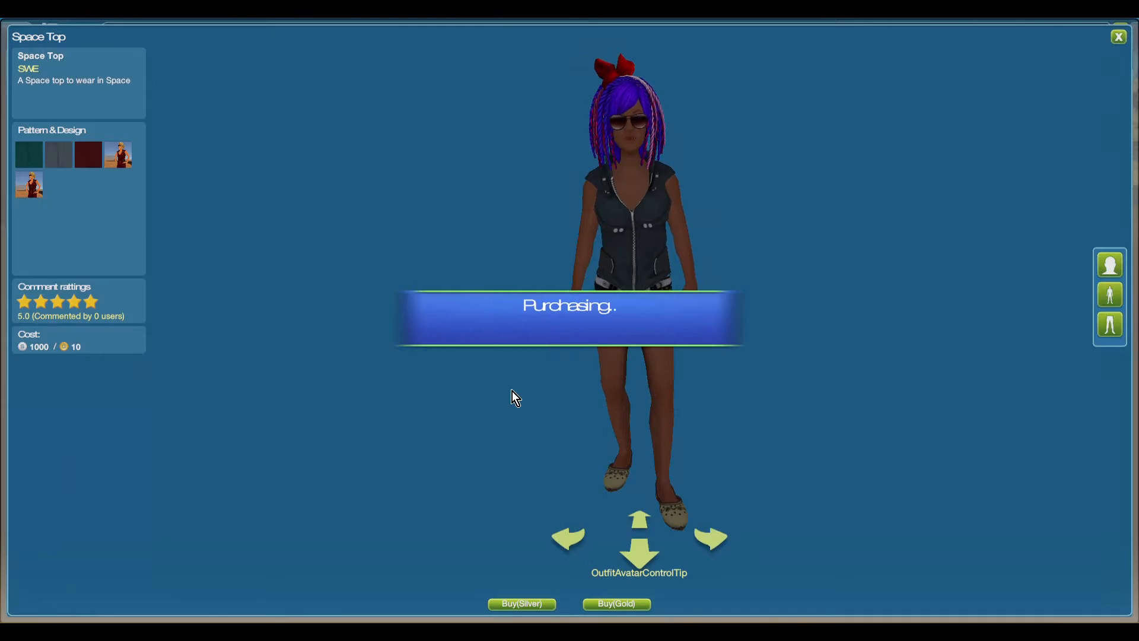
pyautogui.click(632, 394)
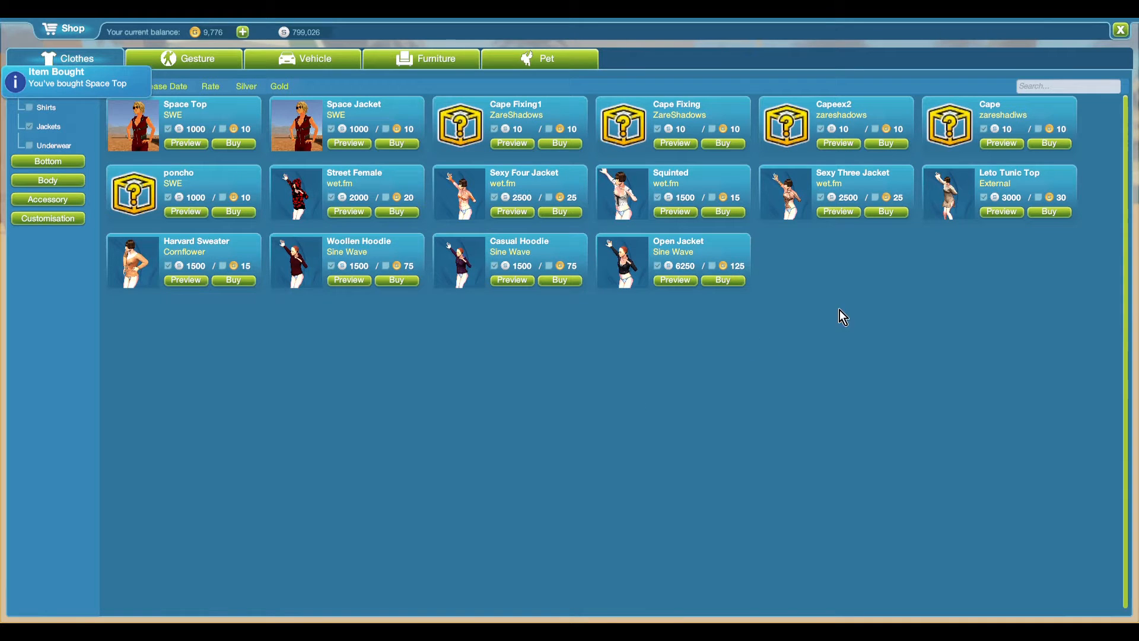
pyautogui.click(1123, 30)
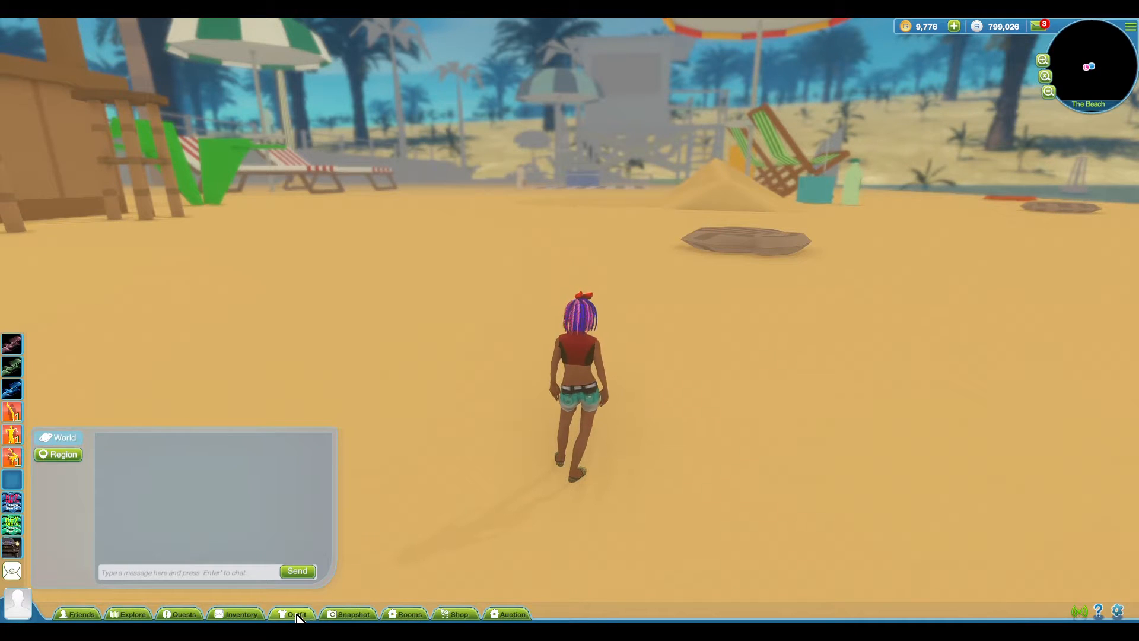
# Dress the avatar in the grey Space Top and short blonde hair from the wardrobe, and save the outfit.
pyautogui.click(295, 614)
pyautogui.click(222, 248)
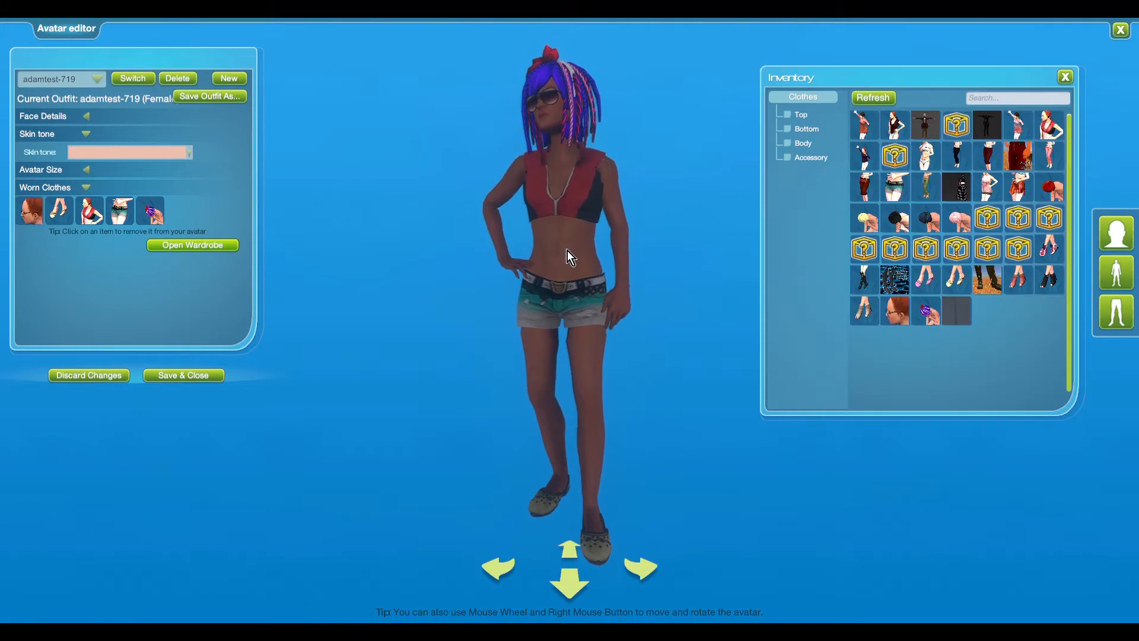
pyautogui.click(960, 312)
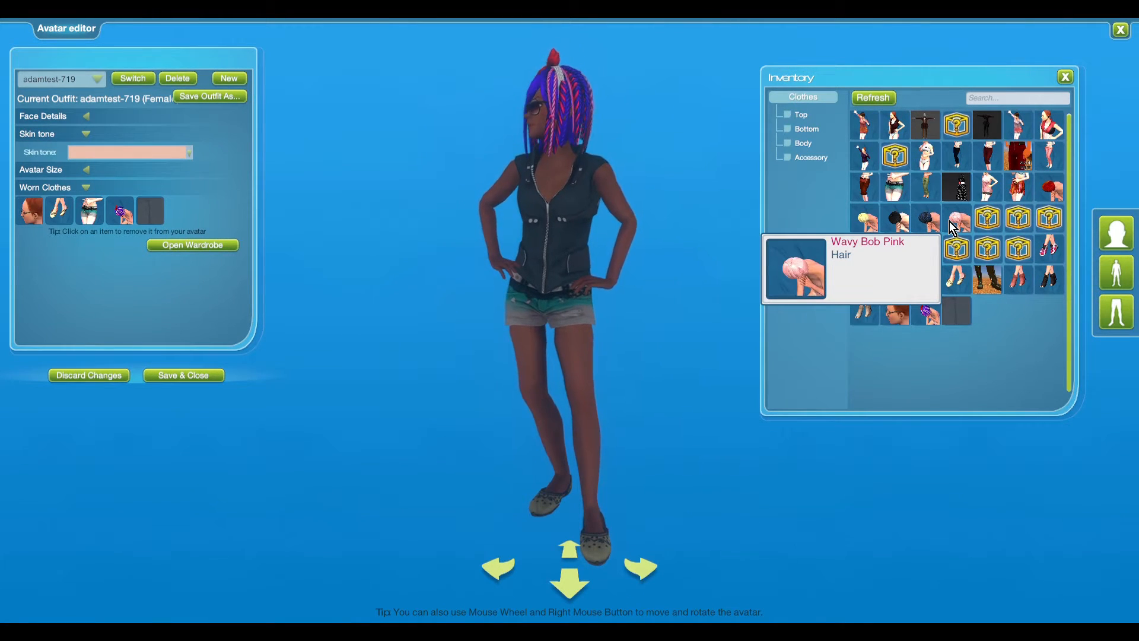
pyautogui.click(988, 222)
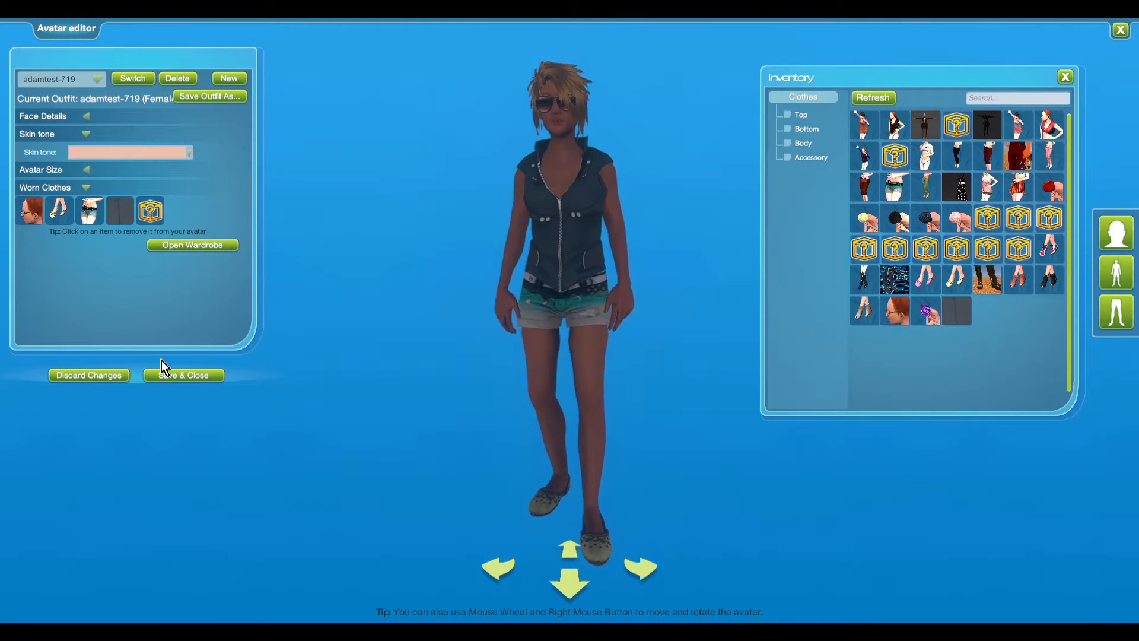
pyautogui.click(173, 374)
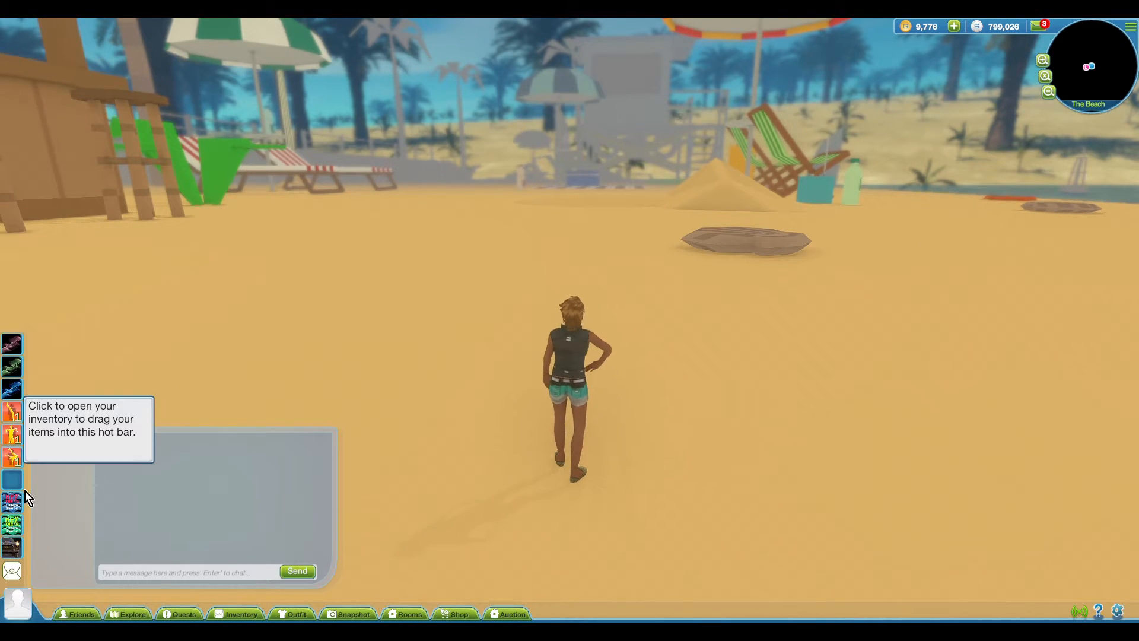
# Play a looping gesture from the hot bar to show the avatar's outfit in motion.
pyautogui.click(12, 459)
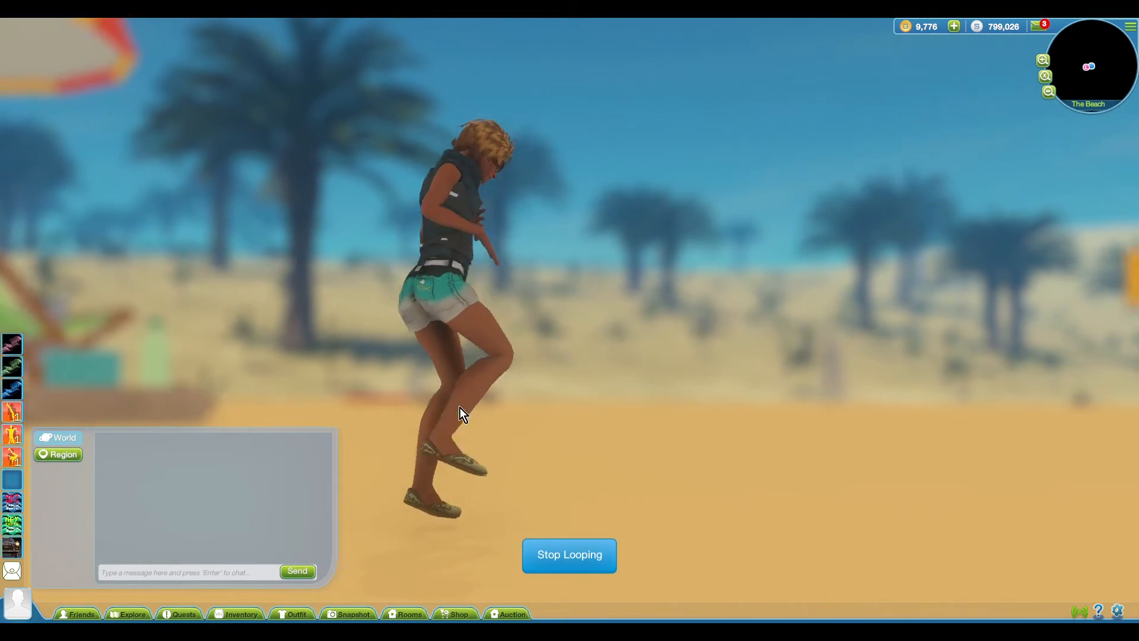